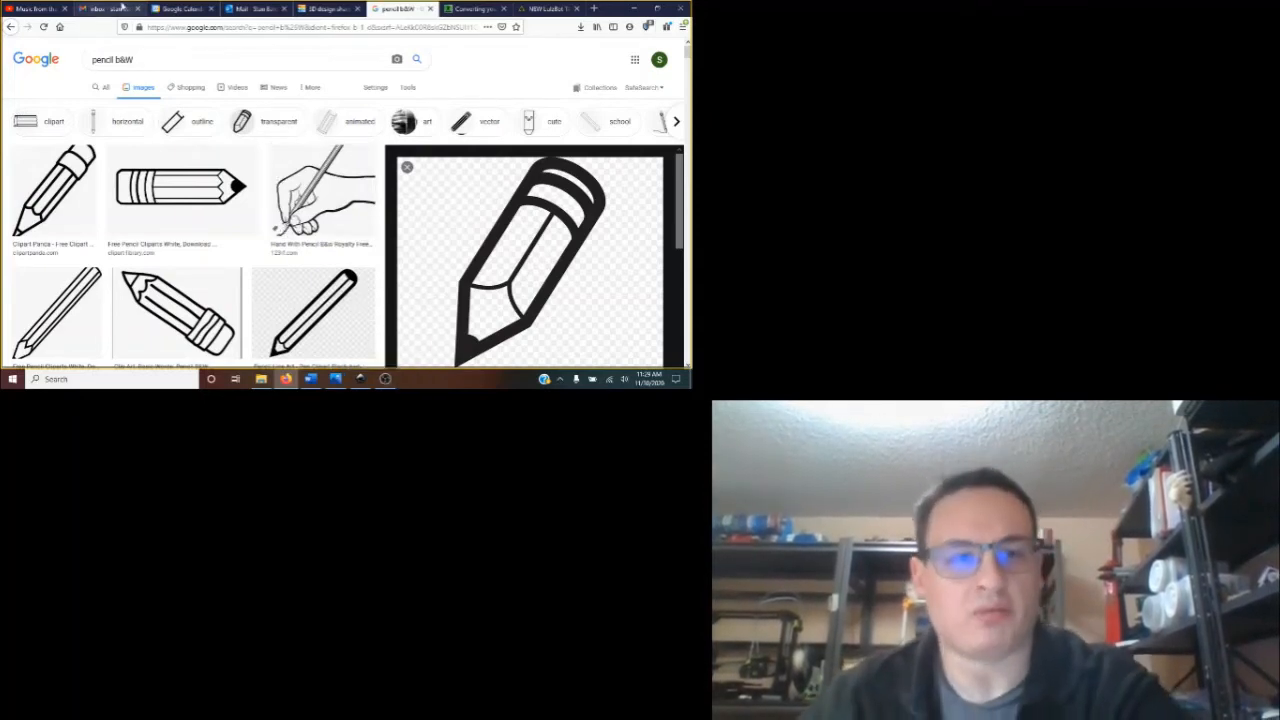
Look over the black-and-white pencil outline in the image results, and check the converted SVG's download page
scroll(495, 210, "down", 3)
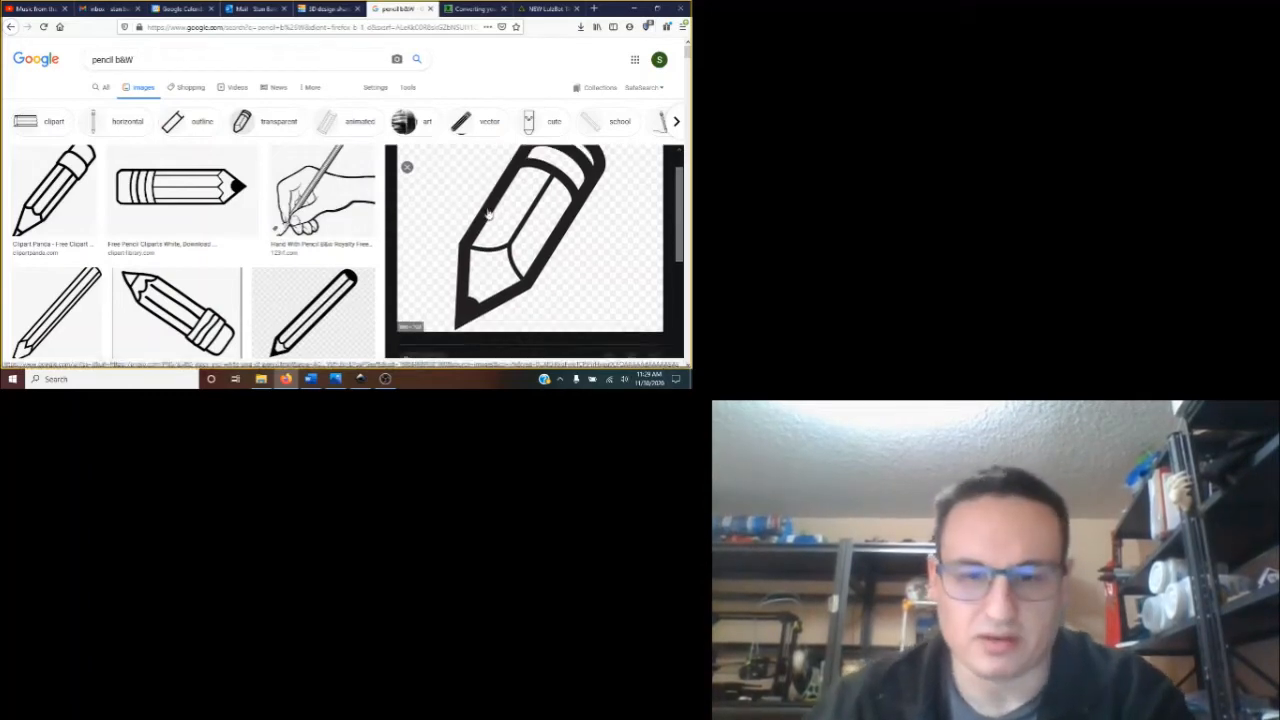
scroll(480, 230, "up", 2)
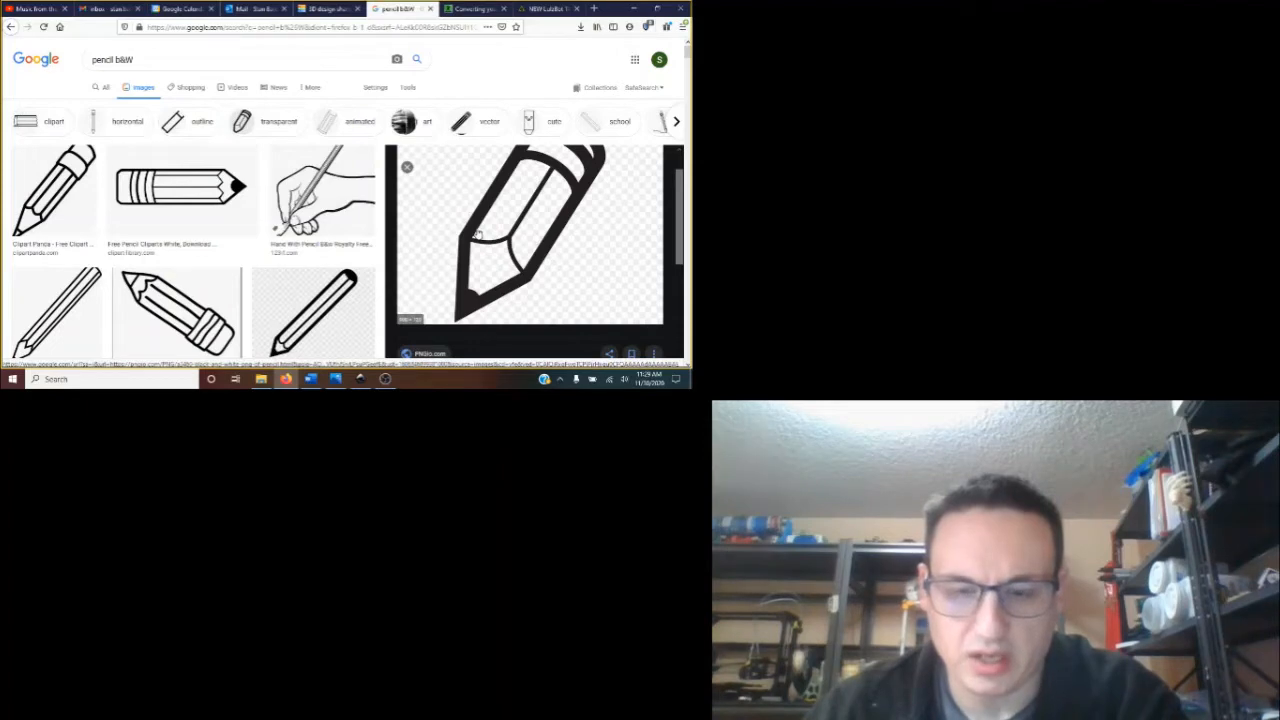
scroll(480, 237, "down", 2)
scroll(480, 237, "up", 3)
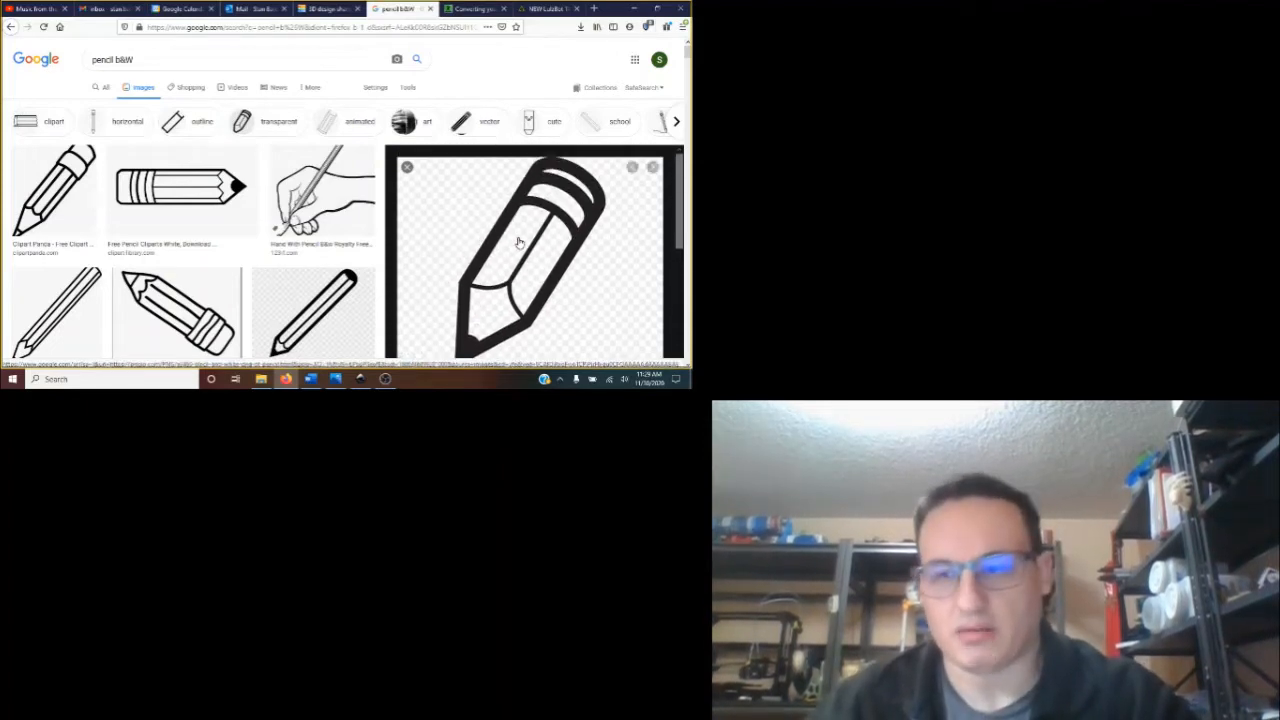
left_click(469, 9)
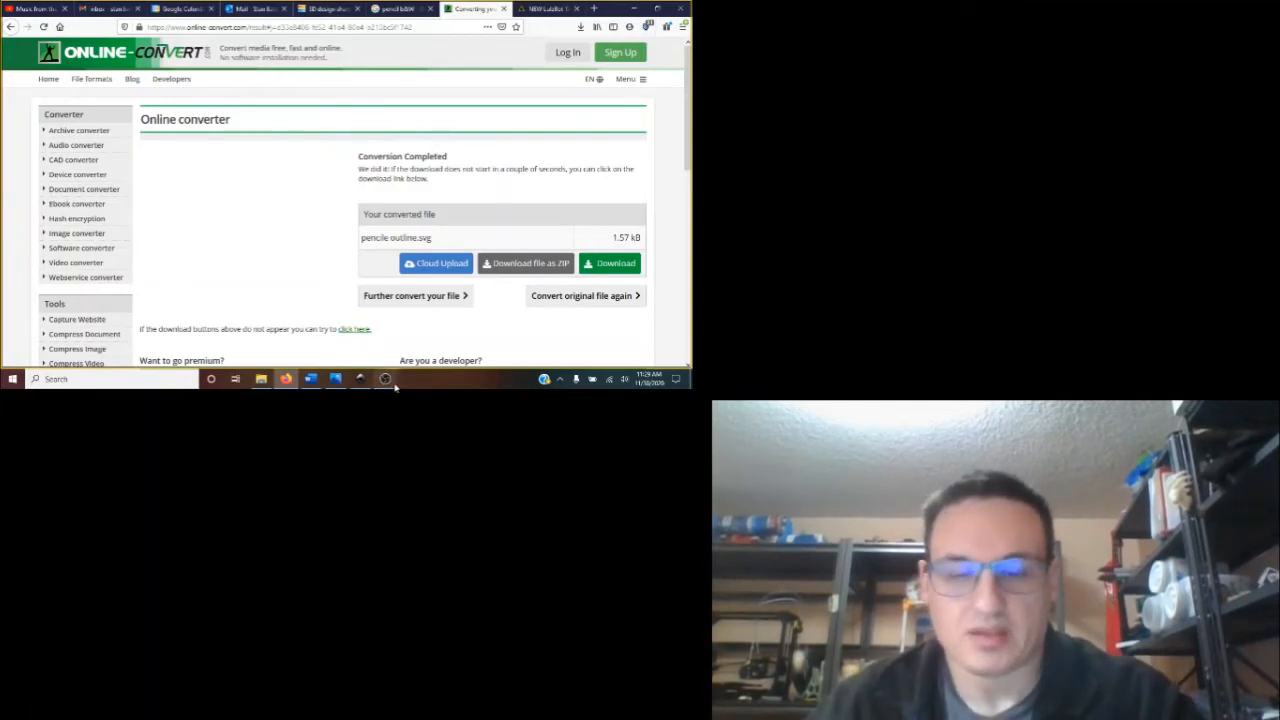
Switch to the Tinkercad sharpener display design and recolor the imported pencil outline yellow
left_click(326, 9)
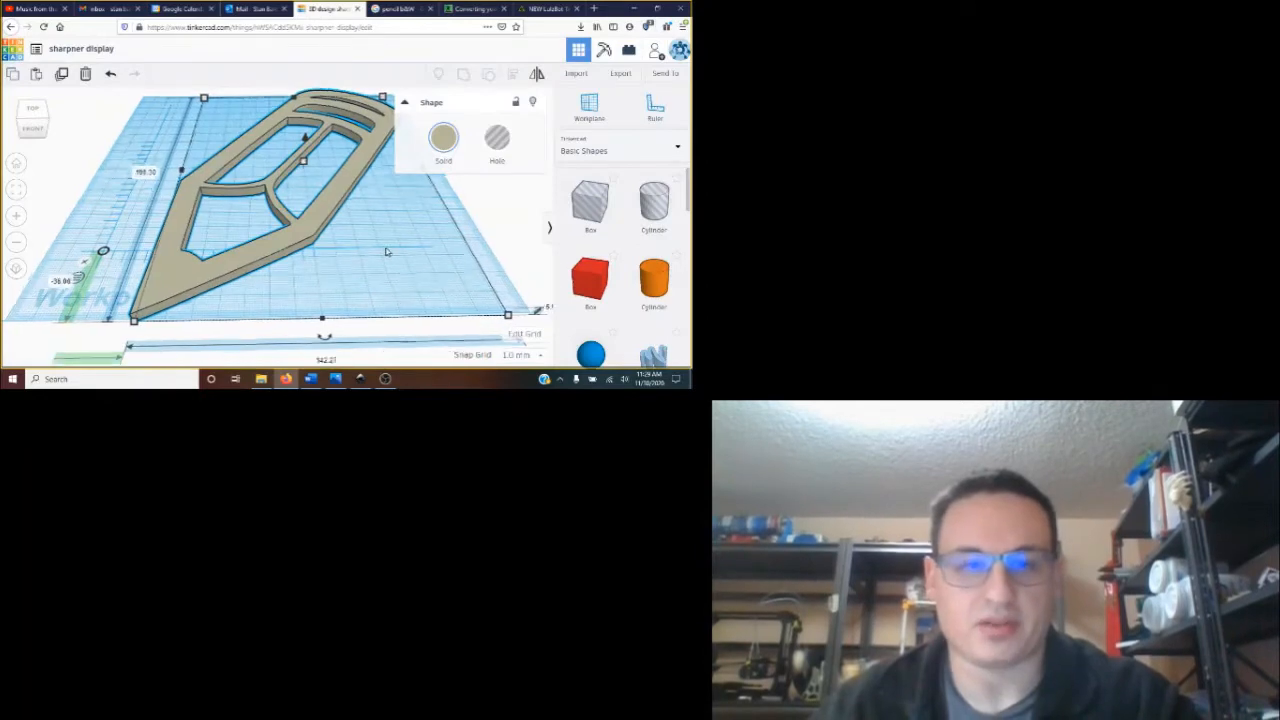
scroll(386, 251, "down", 3)
mouse_move(362, 229)
right_mouse_down()
mouse_move(359, 269)
mouse_move(363, 247)
right_mouse_up()
middle_click_drag(363, 247, 367, 307)
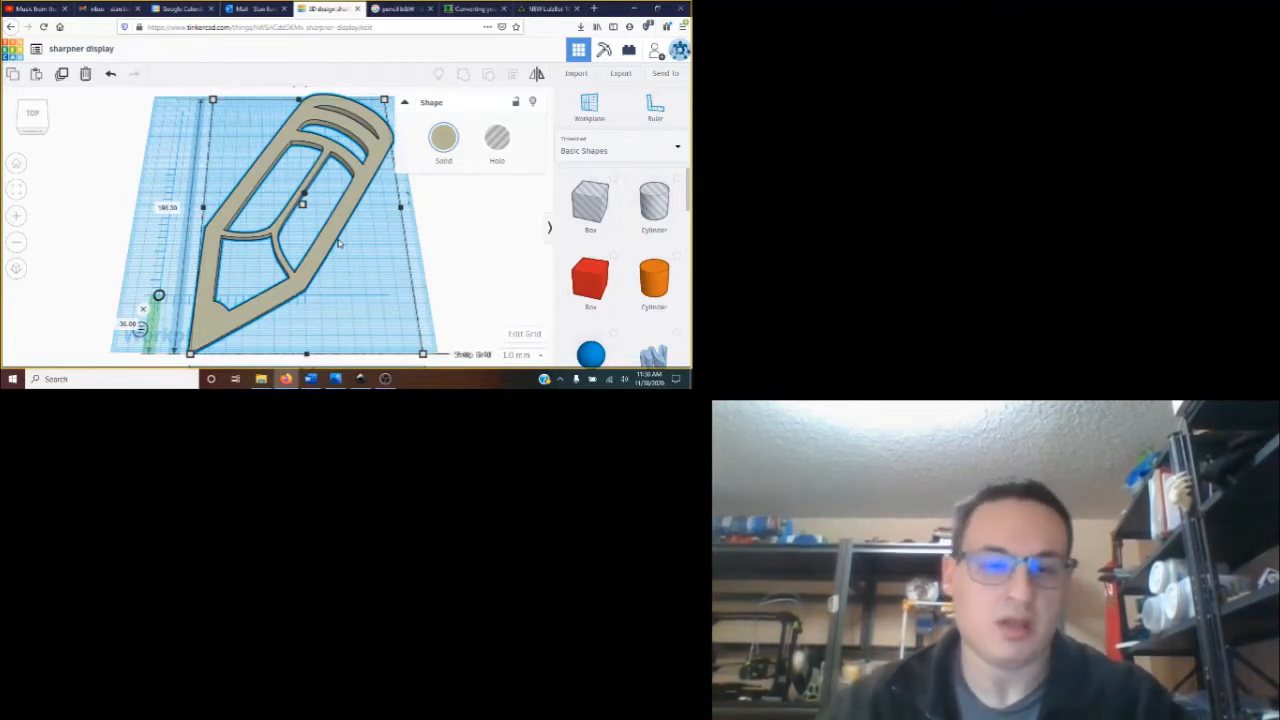
scroll(338, 243, "down", 3)
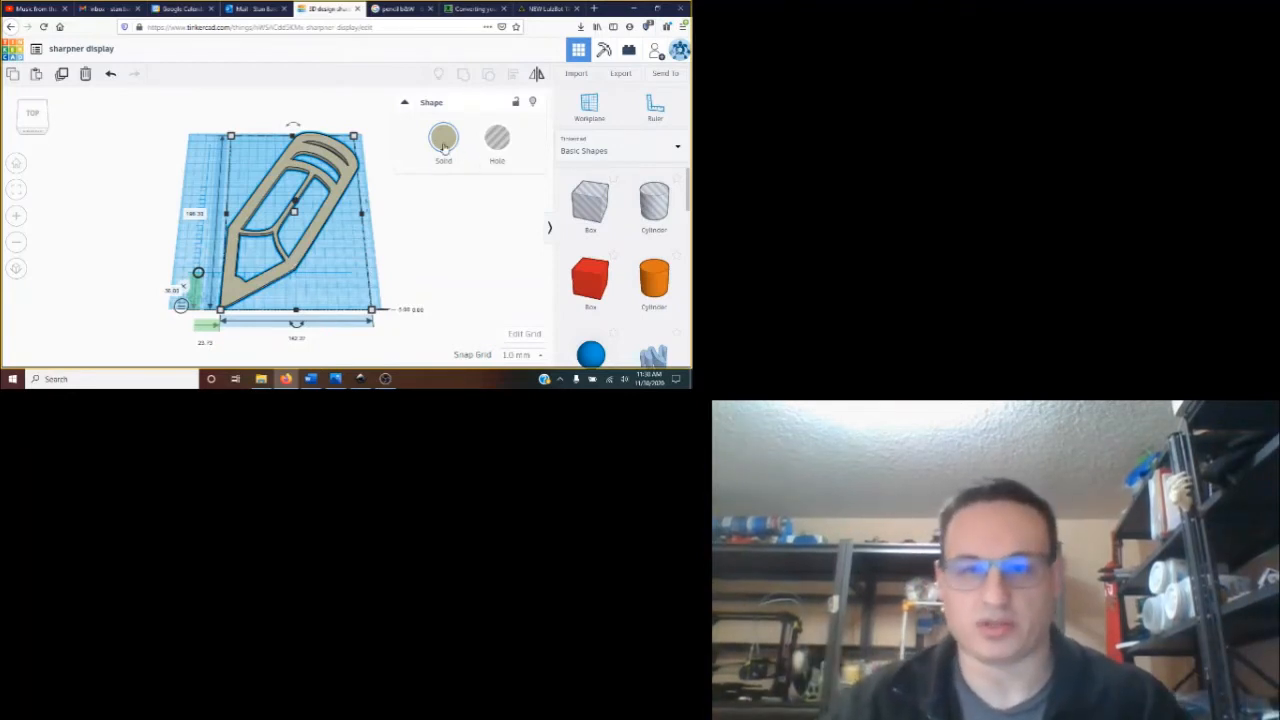
left_click(443, 138)
left_click(466, 226)
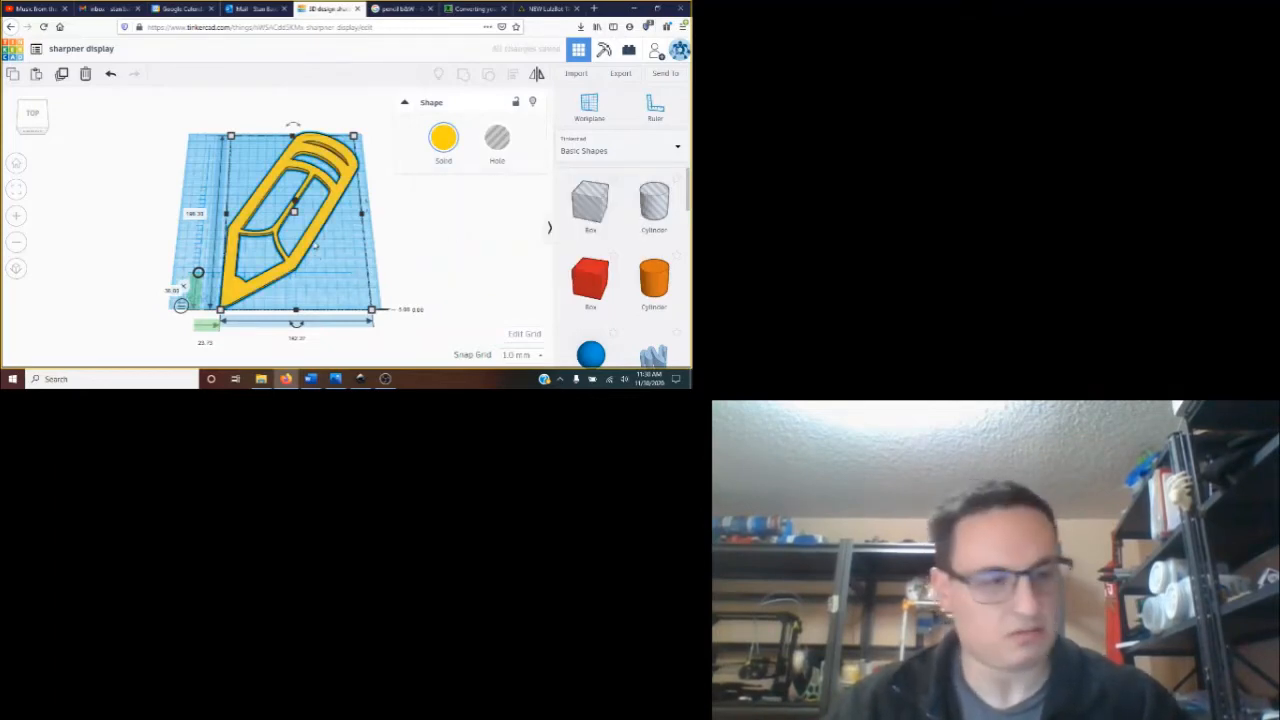
scroll(315, 242, "up", 3)
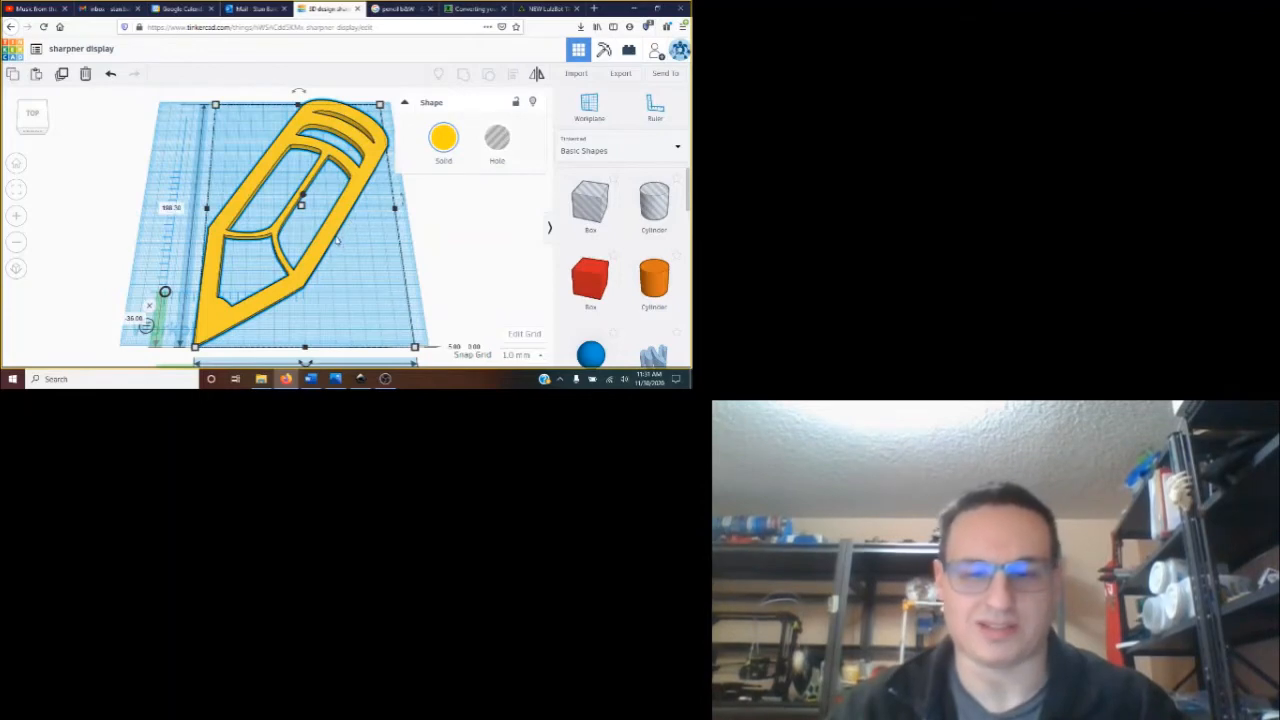
scroll(347, 250, "down", 2)
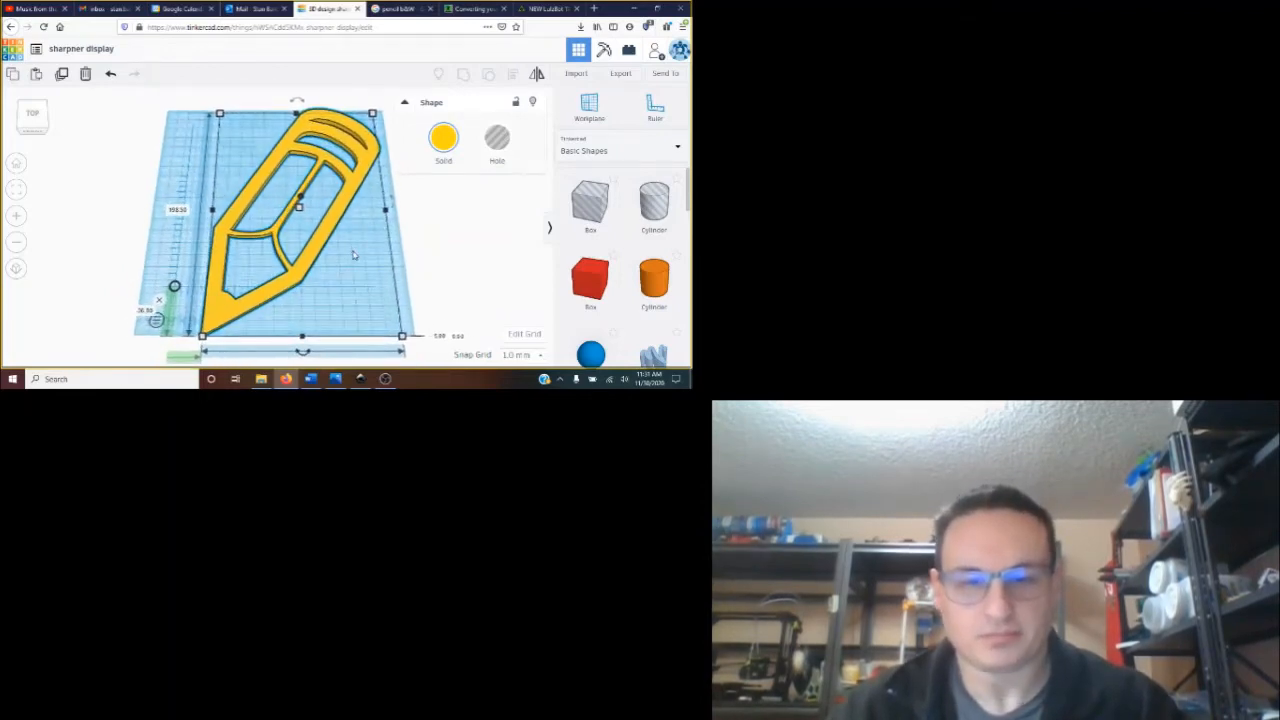
mouse_move(352, 265)
right_mouse_down()
mouse_move(357, 209)
mouse_move(358, 259)
mouse_move(351, 246)
right_mouse_up()
left_click(351, 246)
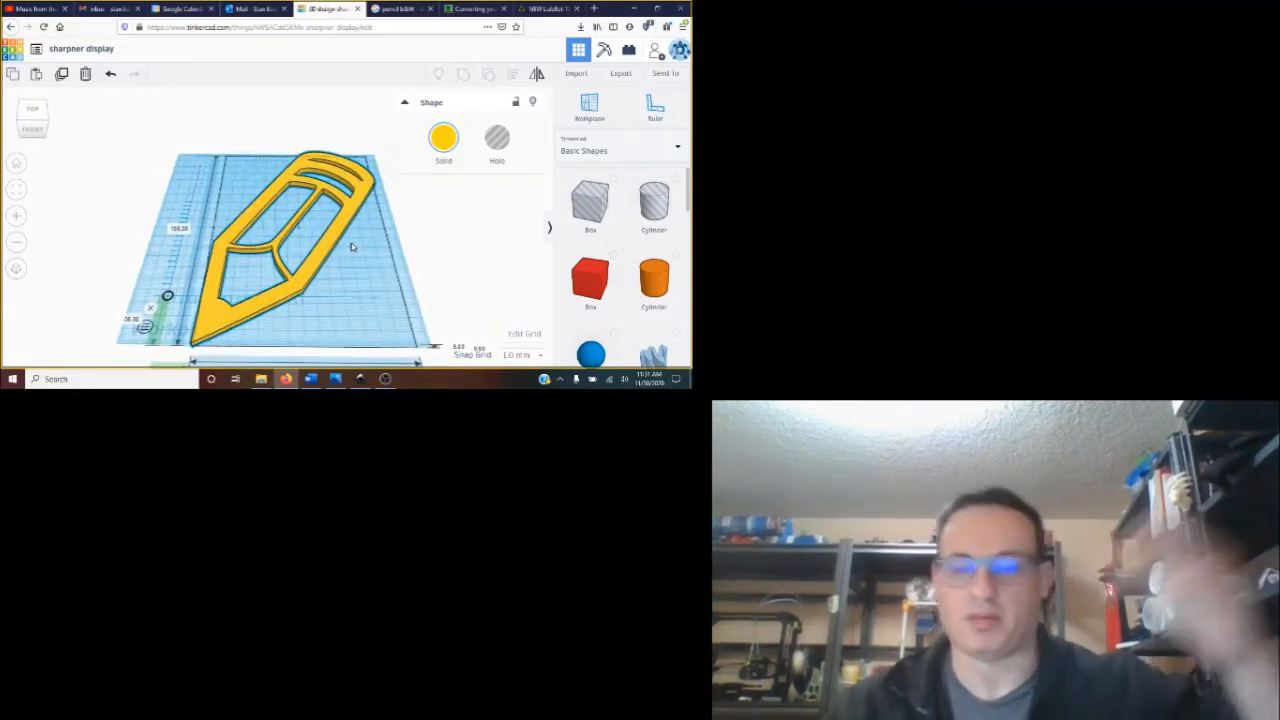
left_click(385, 379)
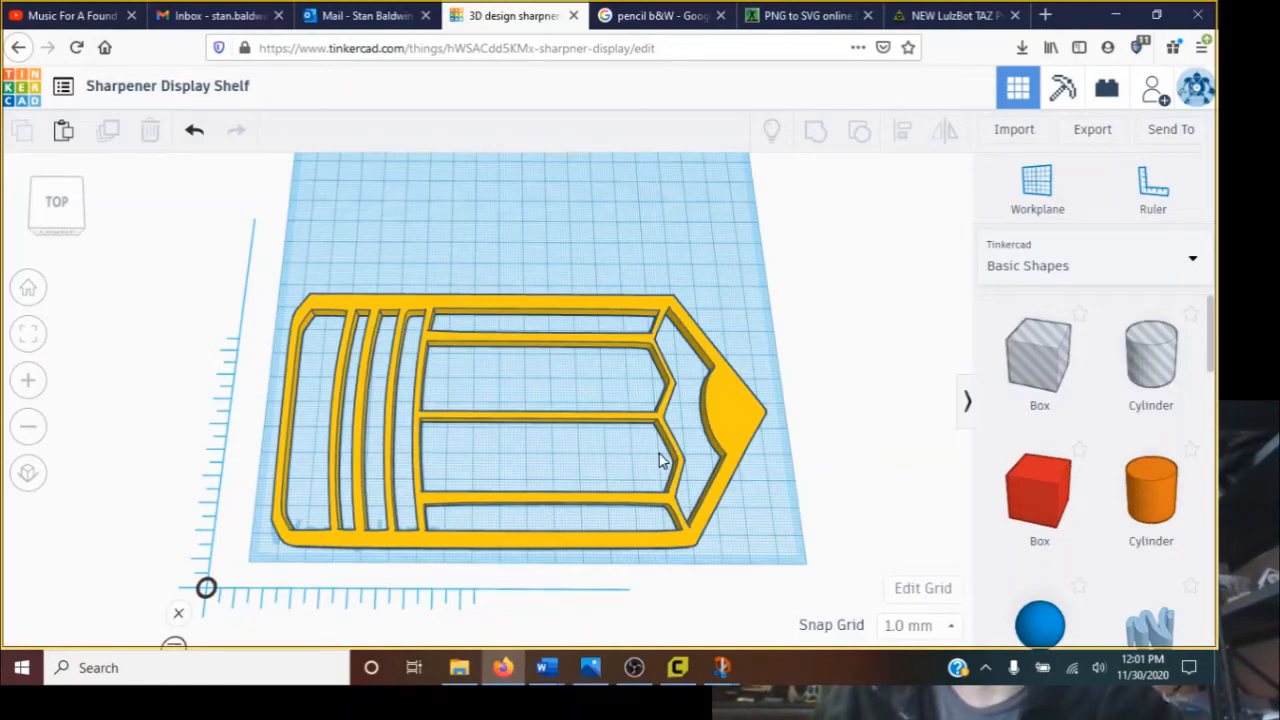
scroll(577, 413, "down", 2)
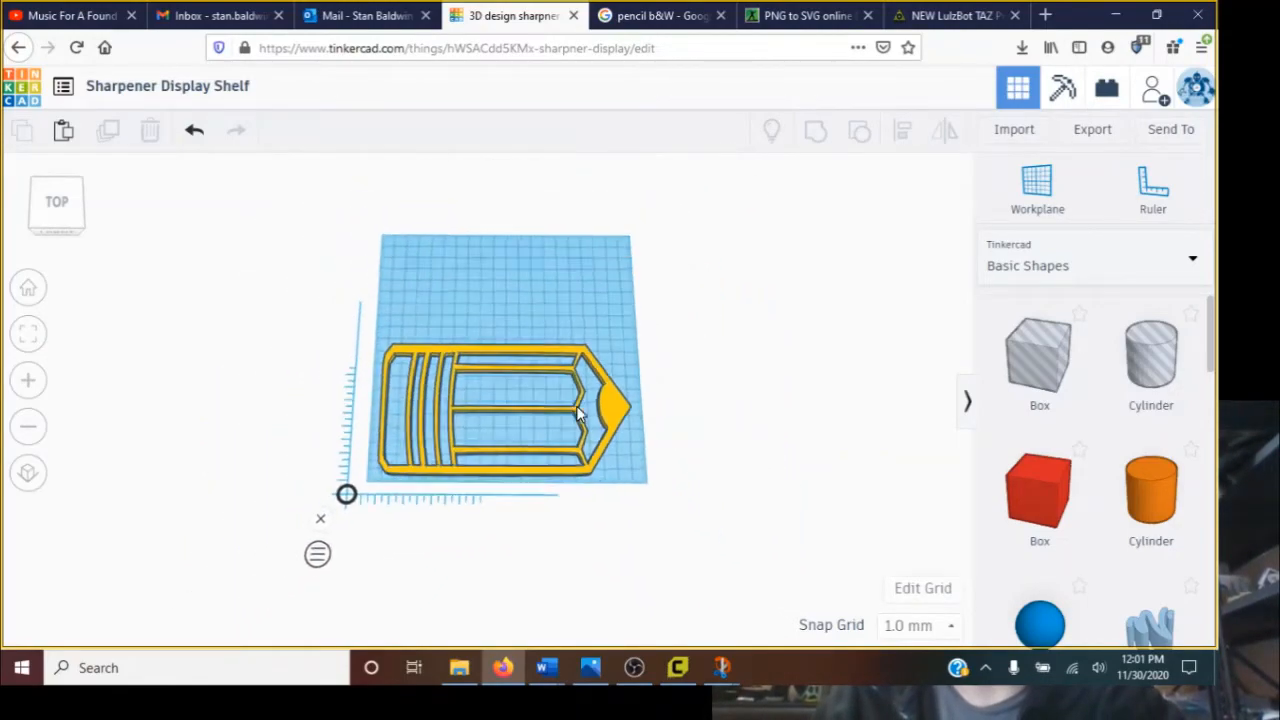
scroll(577, 413, "up", 5)
scroll(579, 414, "down", 4)
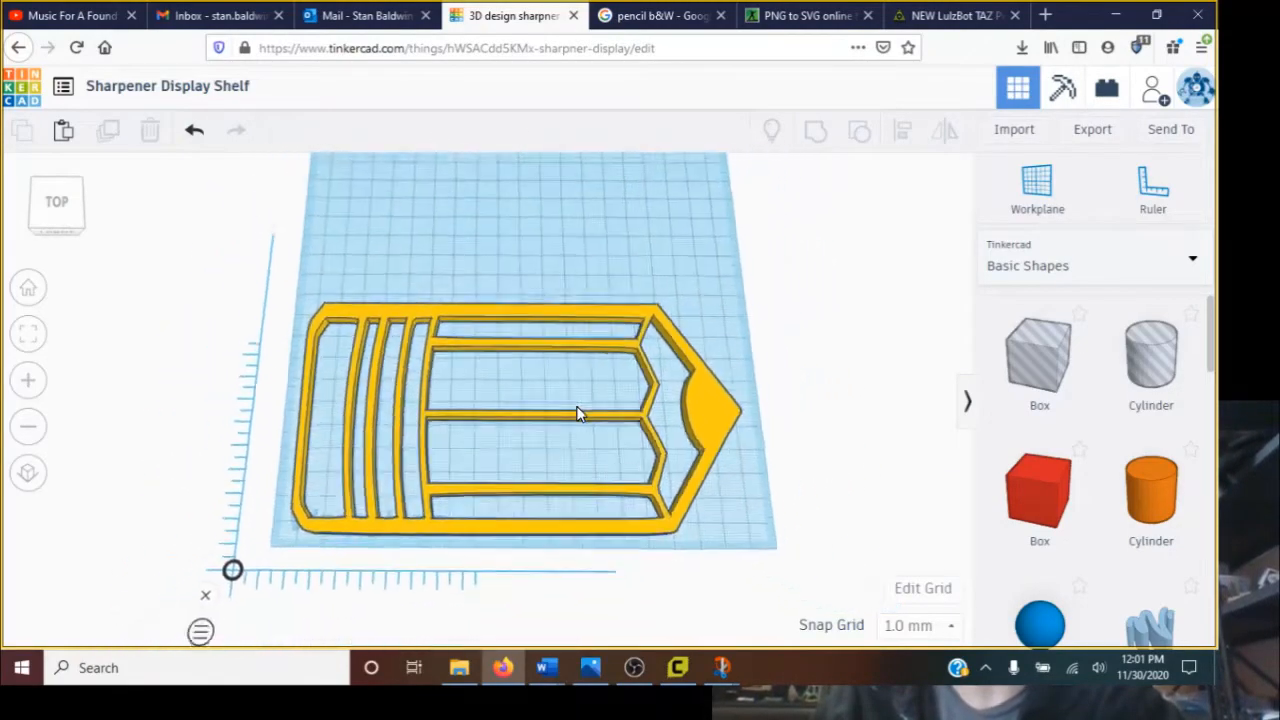
left_click(668, 423)
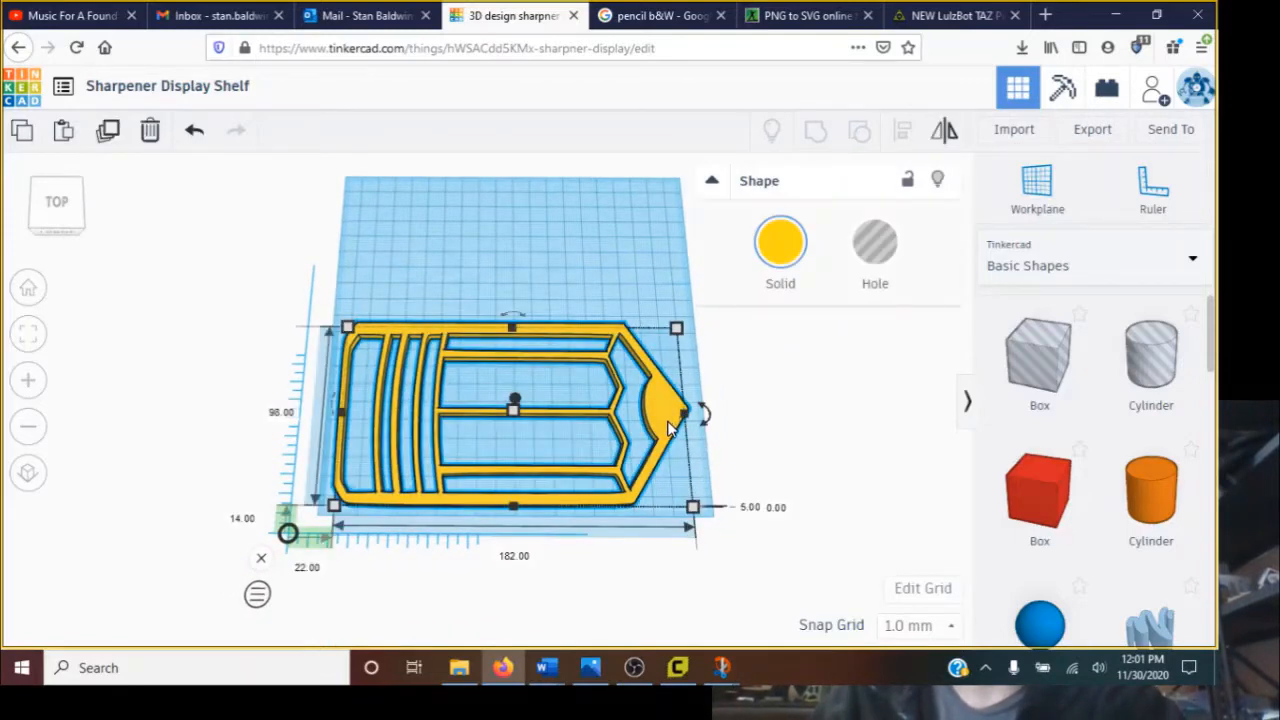
scroll(668, 428, "up", 3)
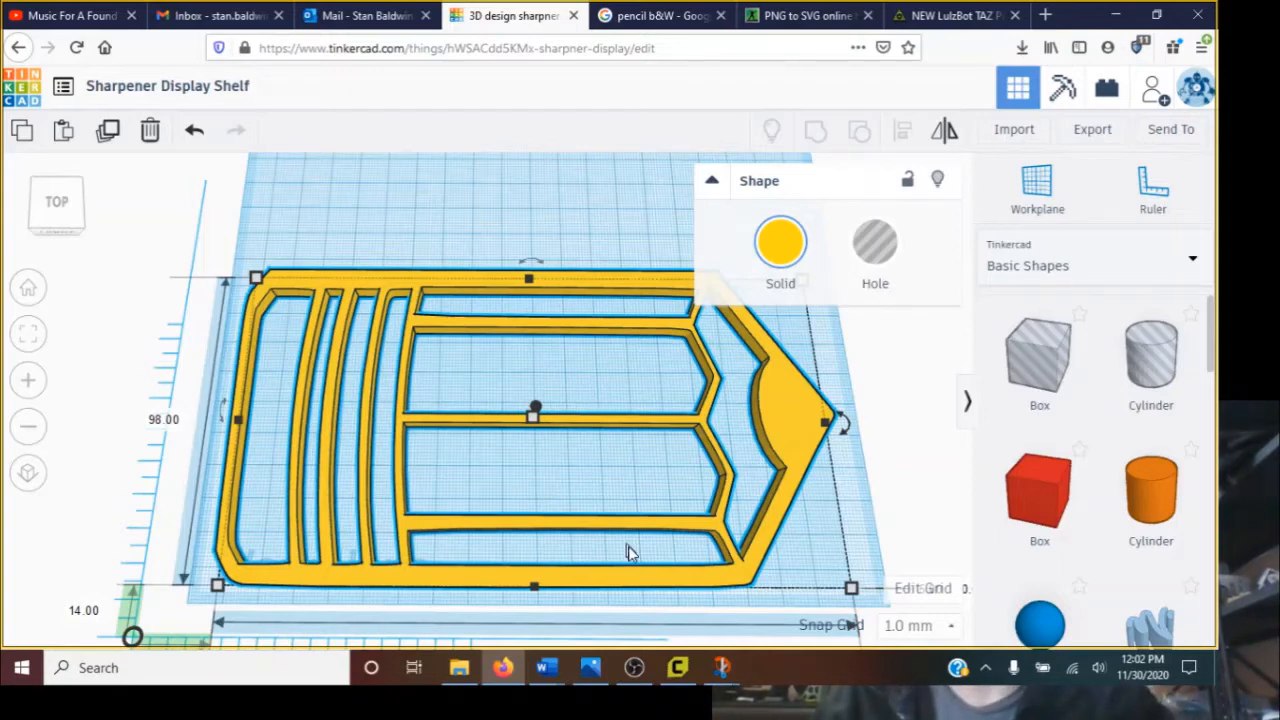
left_click(634, 667)
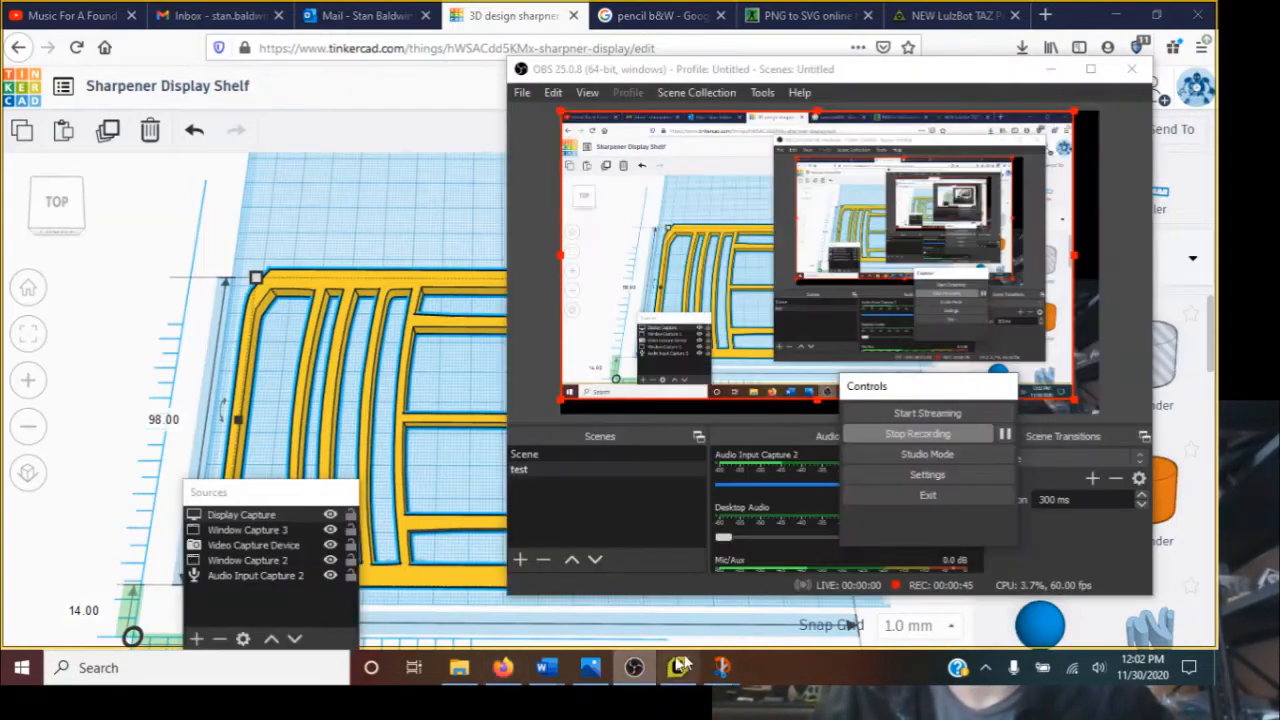
left_click(917, 433)
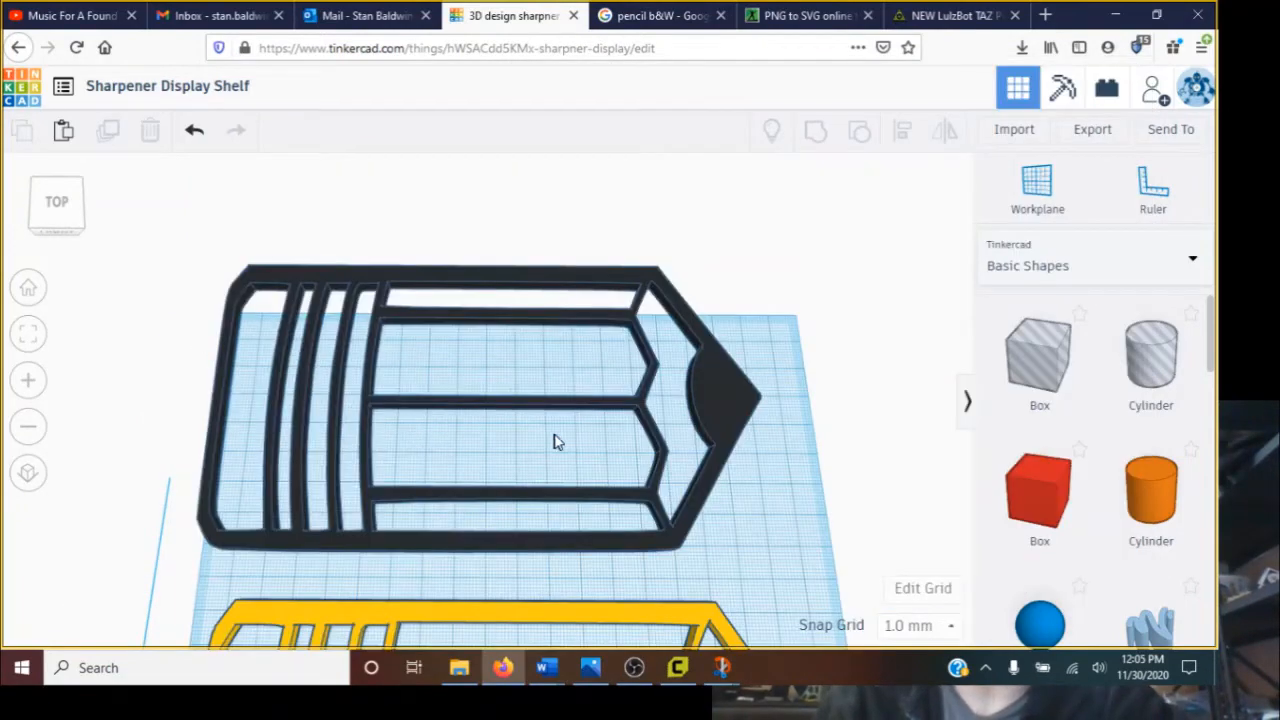
Add a hole box to the workplane and stretch it to cover the black pencil's tip
scroll(580, 465, "down", 3)
scroll(575, 465, "up", 2)
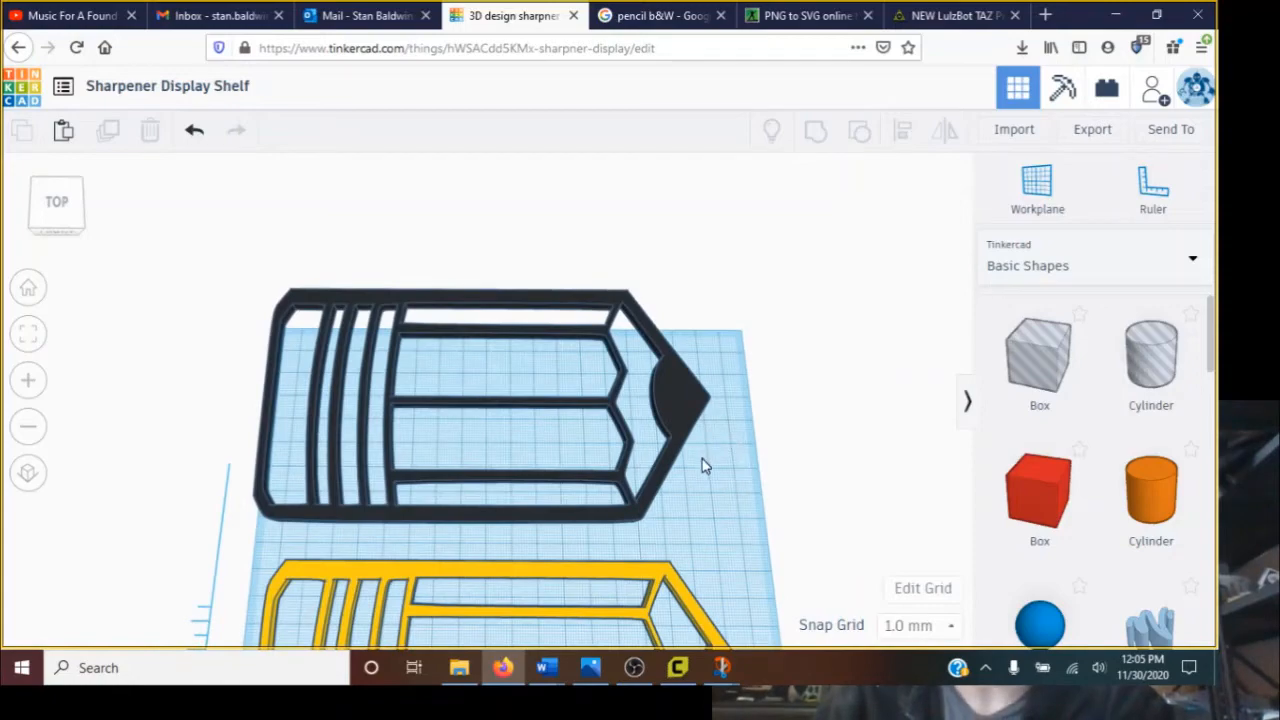
mouse_move(701, 462)
right_mouse_down()
mouse_move(708, 400)
mouse_move(697, 406)
mouse_move(709, 480)
right_mouse_up()
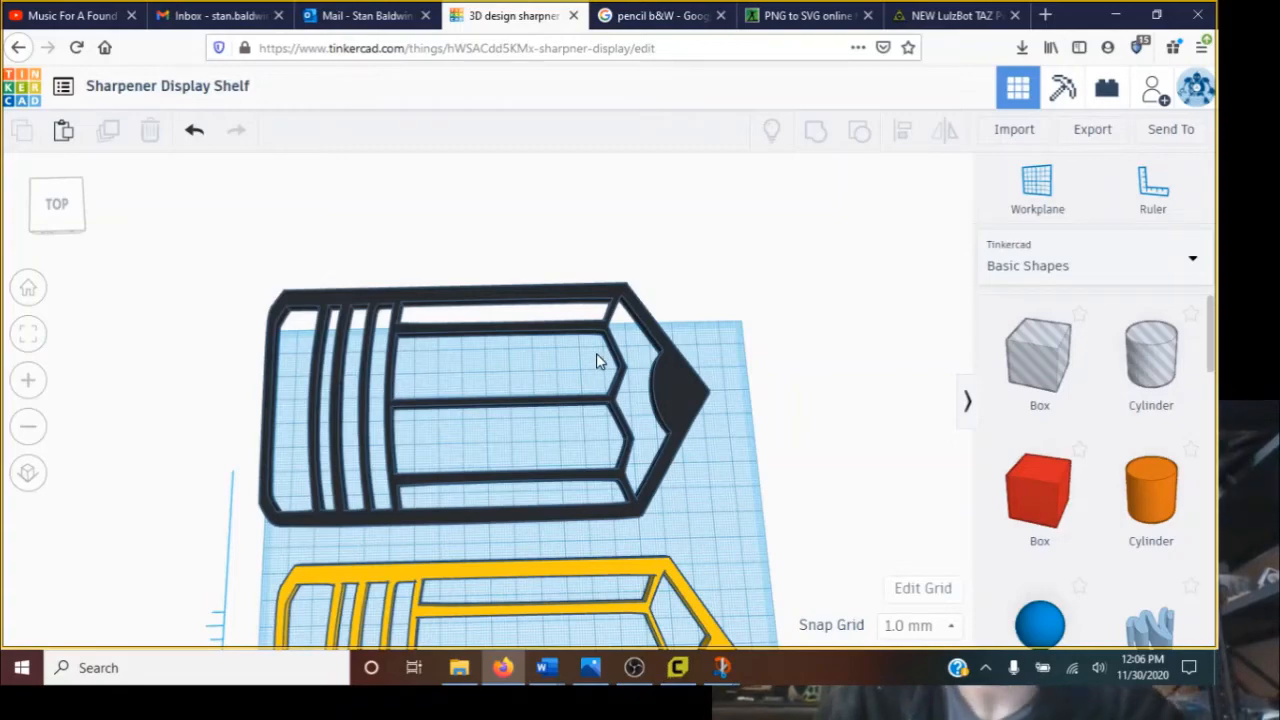
scroll(597, 358, "up", 1)
scroll(605, 352, "up", 1)
mouse_move(1040, 360)
left_mouse_down()
mouse_move(757, 280)
mouse_move(724, 246)
left_mouse_up()
scroll(724, 246, "down", 3)
left_click_drag(662, 319, 707, 519)
Duplicate the hole box over the black pencil's body and resize the copy to 86 by 109 mm
mouse_move(655, 474)
left_mouse_down("alt")
mouse_move(693, 473)
mouse_move(540, 452)
mouse_move(546, 461)
left_mouse_up("alt")
scroll(686, 290, "down", 3)
left_click(684, 281)
scroll(540, 470, "up", 3)
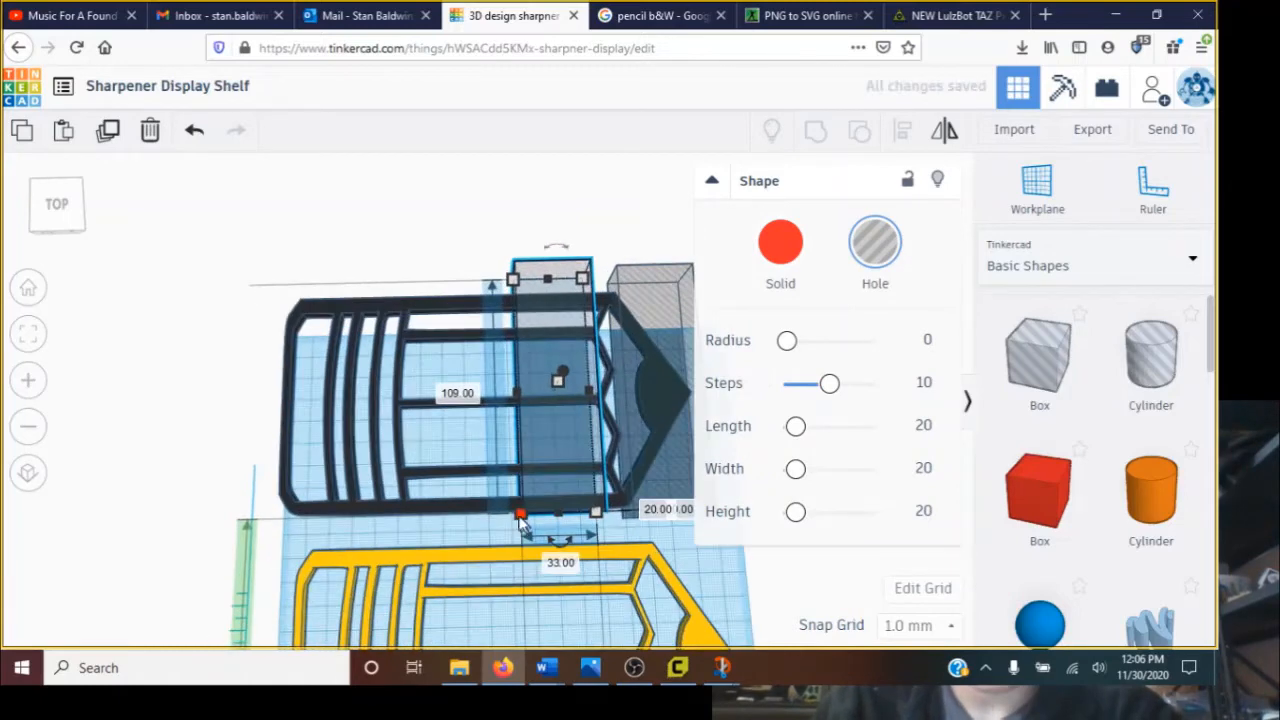
left_click_drag(521, 517, 420, 528)
scroll(450, 439, "up", 3)
left_click_drag(617, 238, 627, 241)
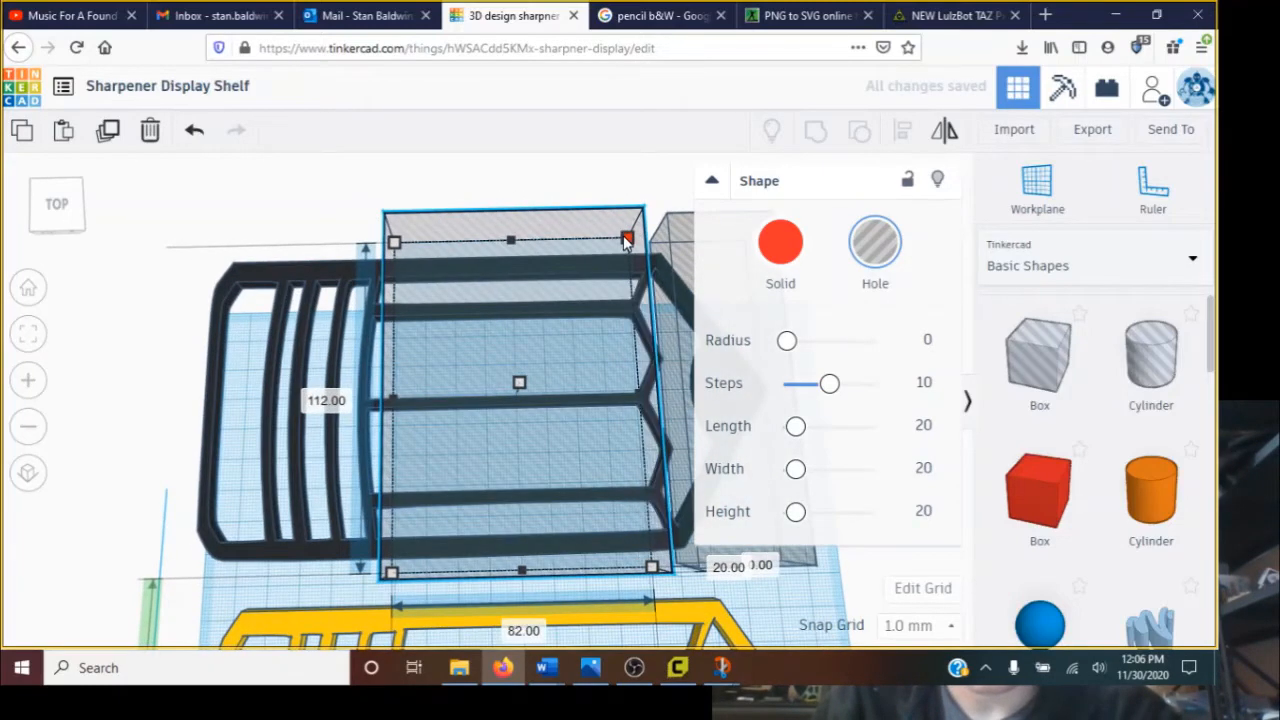
left_click_drag(391, 571, 379, 563)
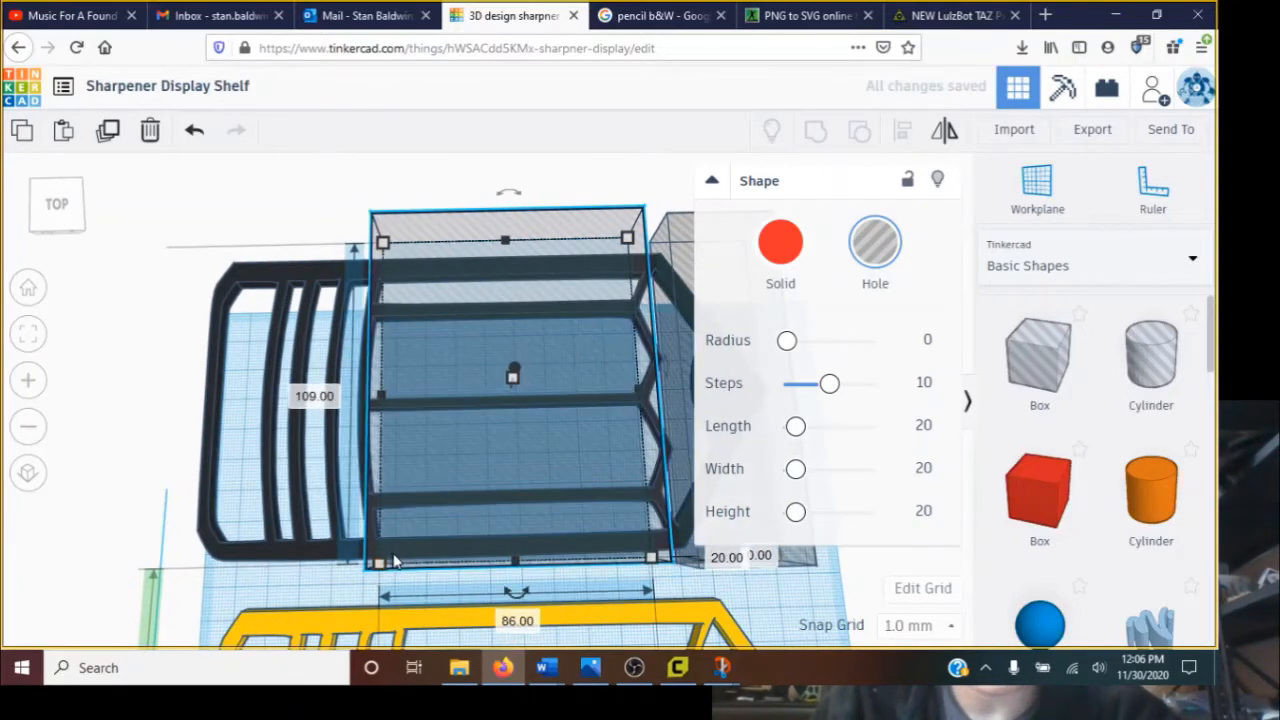
Copy the hole box on the body and position the duplicate over the black pencil's eraser end
key("ctrl+c")
key("ctrl+v")
mouse_move(678, 254)
left_mouse_down()
mouse_move(614, 270)
mouse_move(686, 260)
left_mouse_up()
left_click_drag(640, 226, 186, 224)
scroll(573, 256, "down", 1)
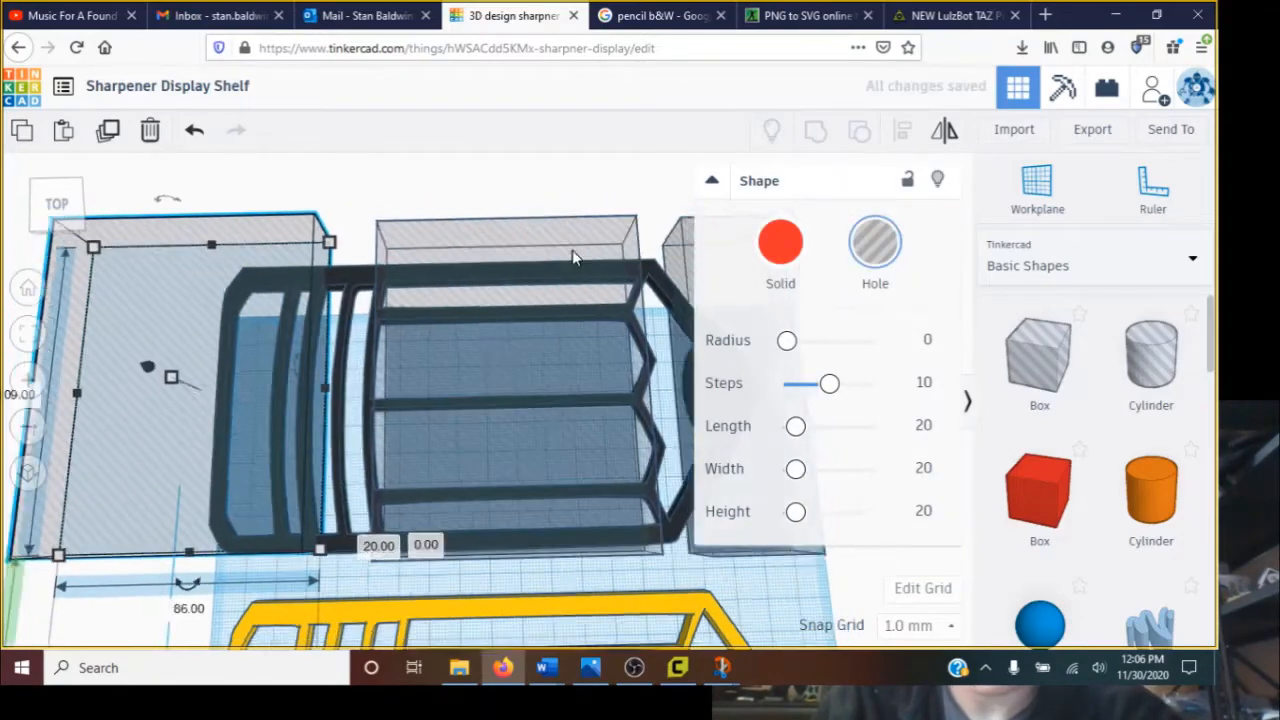
scroll(573, 257, "down", 4)
left_click_drag(620, 463, 610, 456)
scroll(611, 450, "up", 4)
left_click_drag(196, 424, 396, 422)
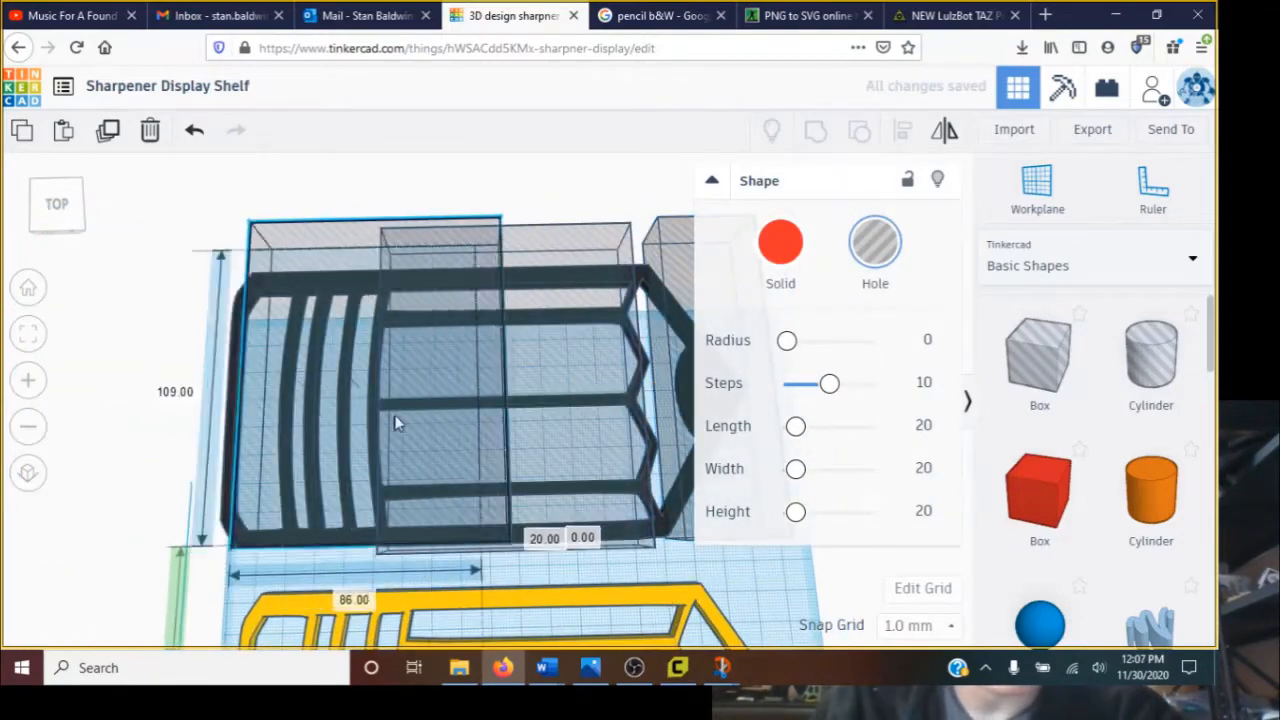
Narrow the eraser-end hole box to about 41 mm so it covers only the bands inside the end wall
left_click_drag(500, 549, 360, 556)
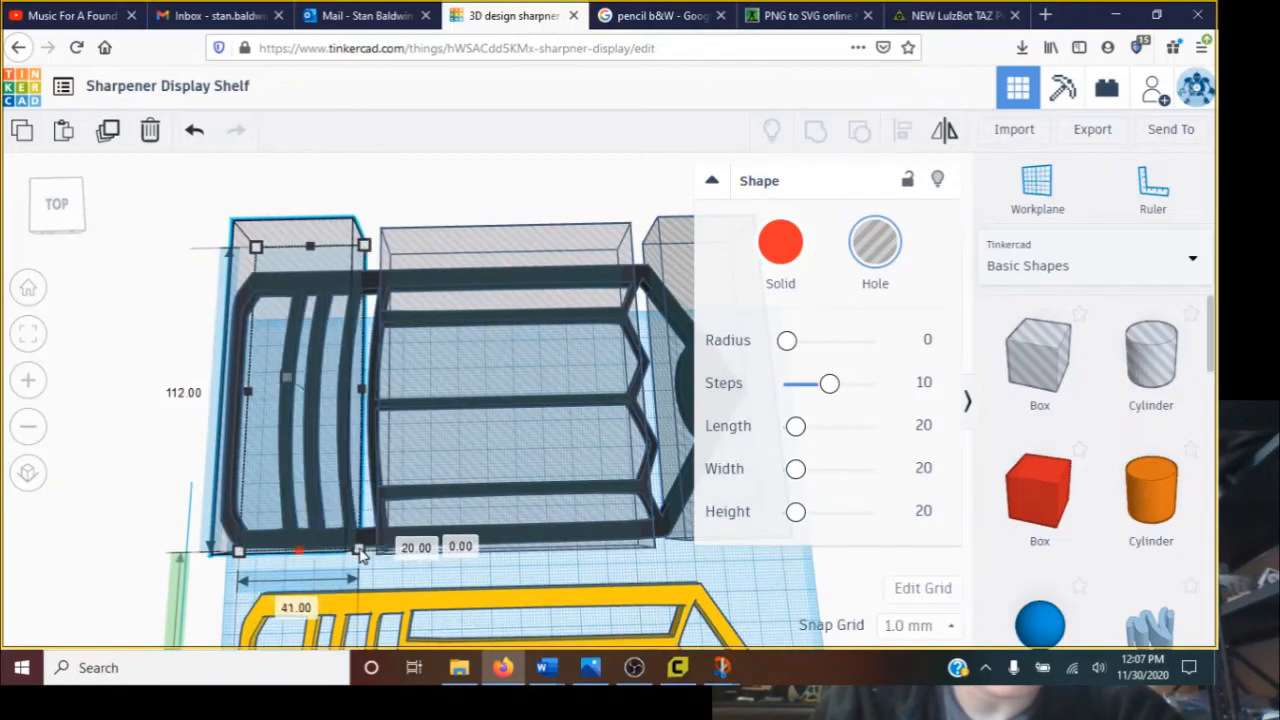
scroll(440, 500, "down", 2)
right_click_drag(490, 505, 526, 432)
right_click_drag(322, 510, 385, 476)
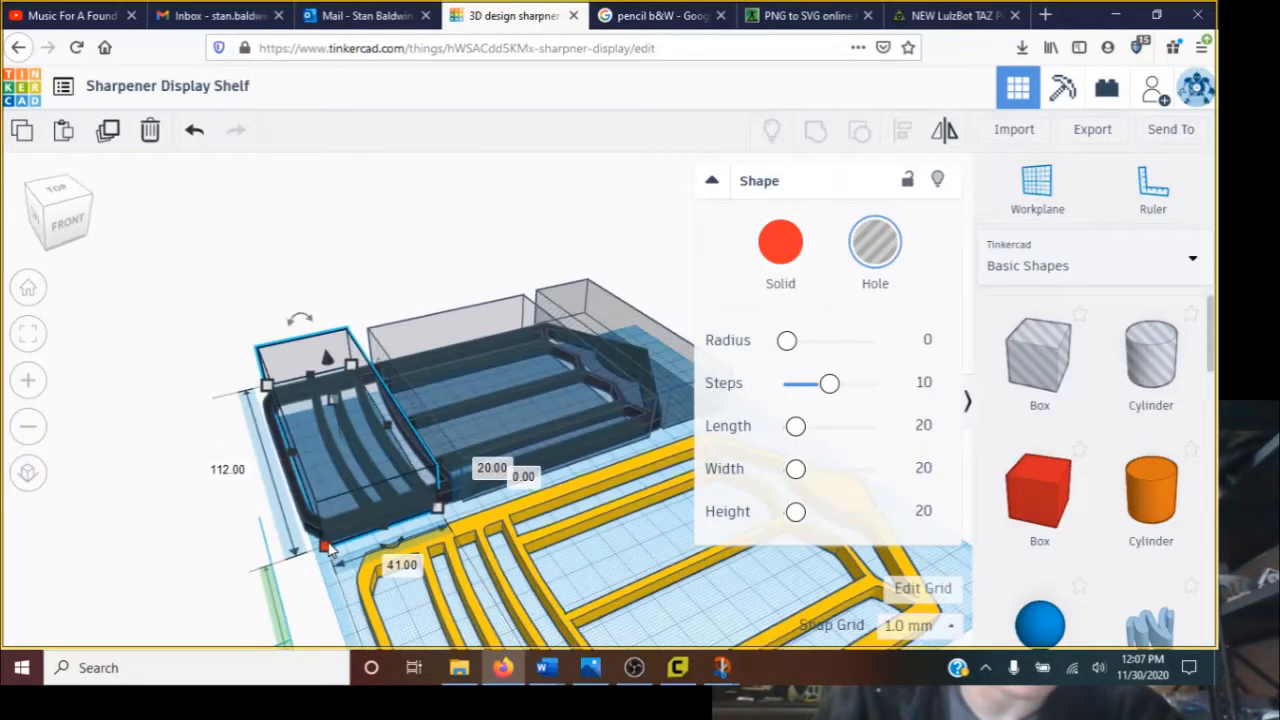
left_click_drag(328, 548, 331, 563)
Group the black pencil with the three hole boxes to cut away everything they overlap
scroll(640, 400, "down", 4)
right_click_drag(659, 390, 617, 488)
left_click_drag(341, 347, 340, 345)
left_click(807, 138)
scroll(583, 390, "up", 3)
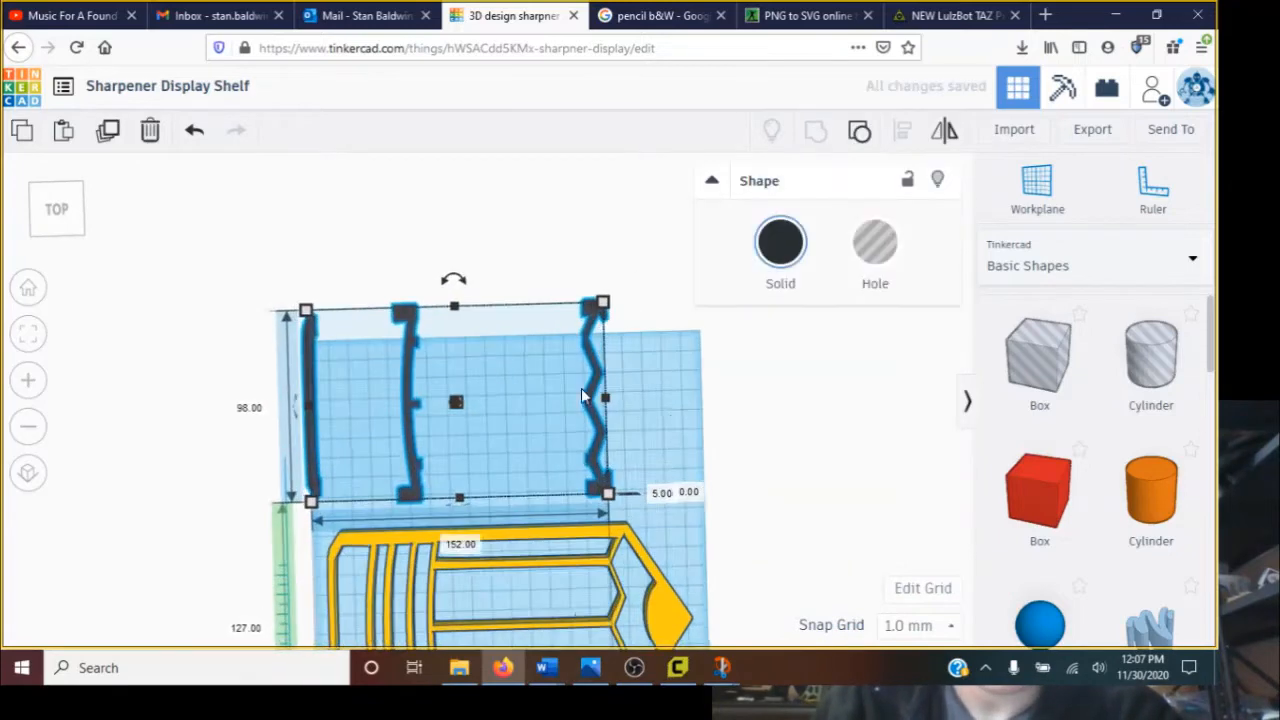
Set the height of the remaining black pencil pieces to 50 mm
right_click_drag(583, 390, 668, 302)
left_click(679, 463)
type("50")
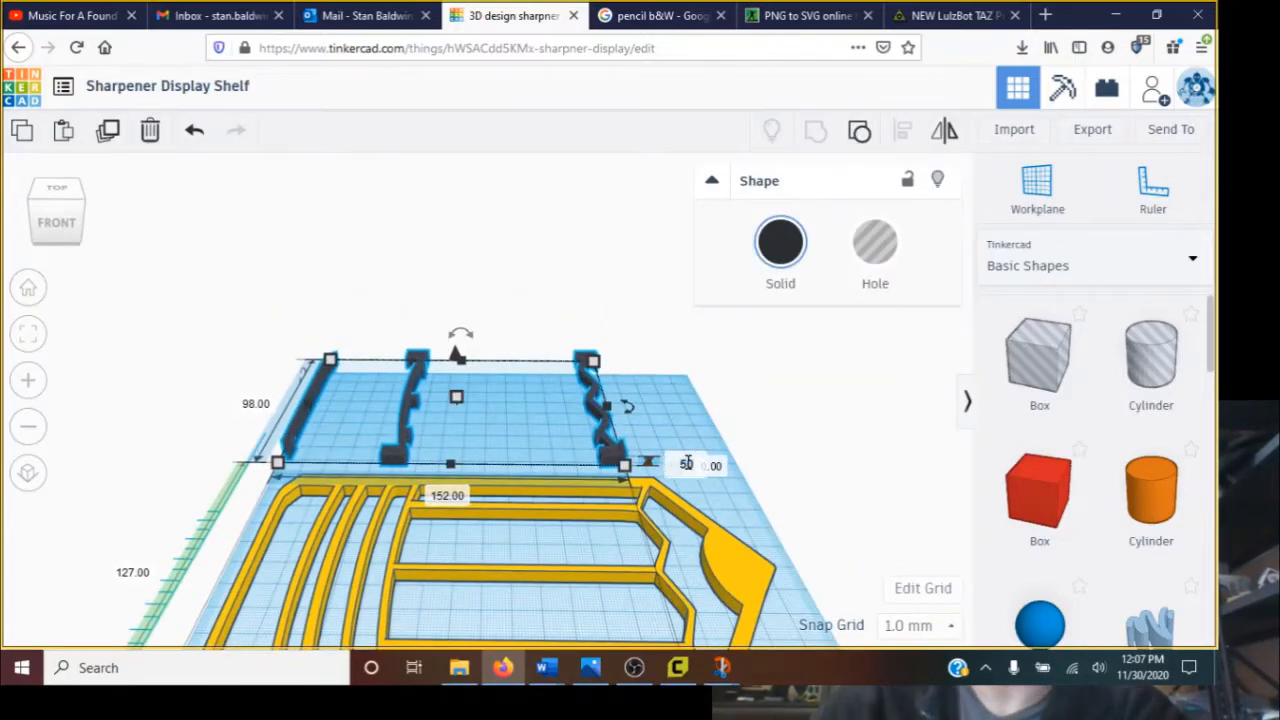
key("Return")
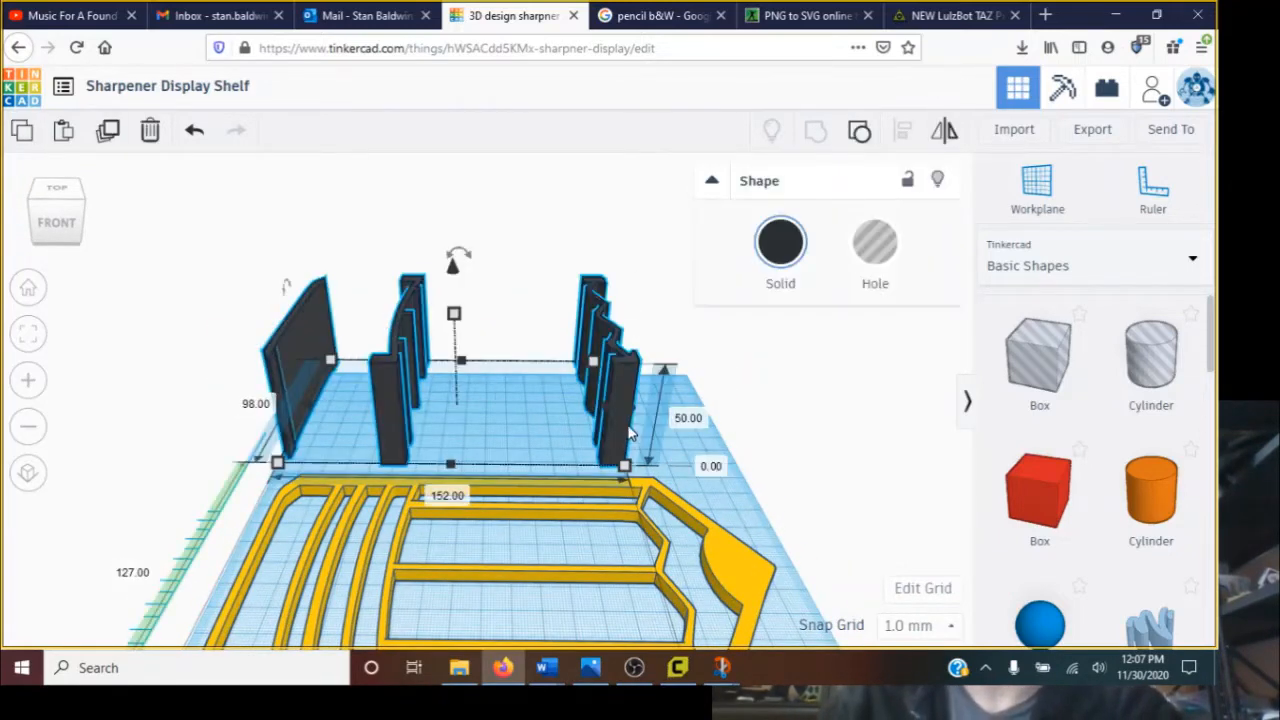
Move the raised black pieces onto the yellow pencil outline and adjust their placement
left_click_drag(629, 430, 752, 684)
scroll(772, 481, "down", 3)
right_click_drag(772, 481, 703, 550)
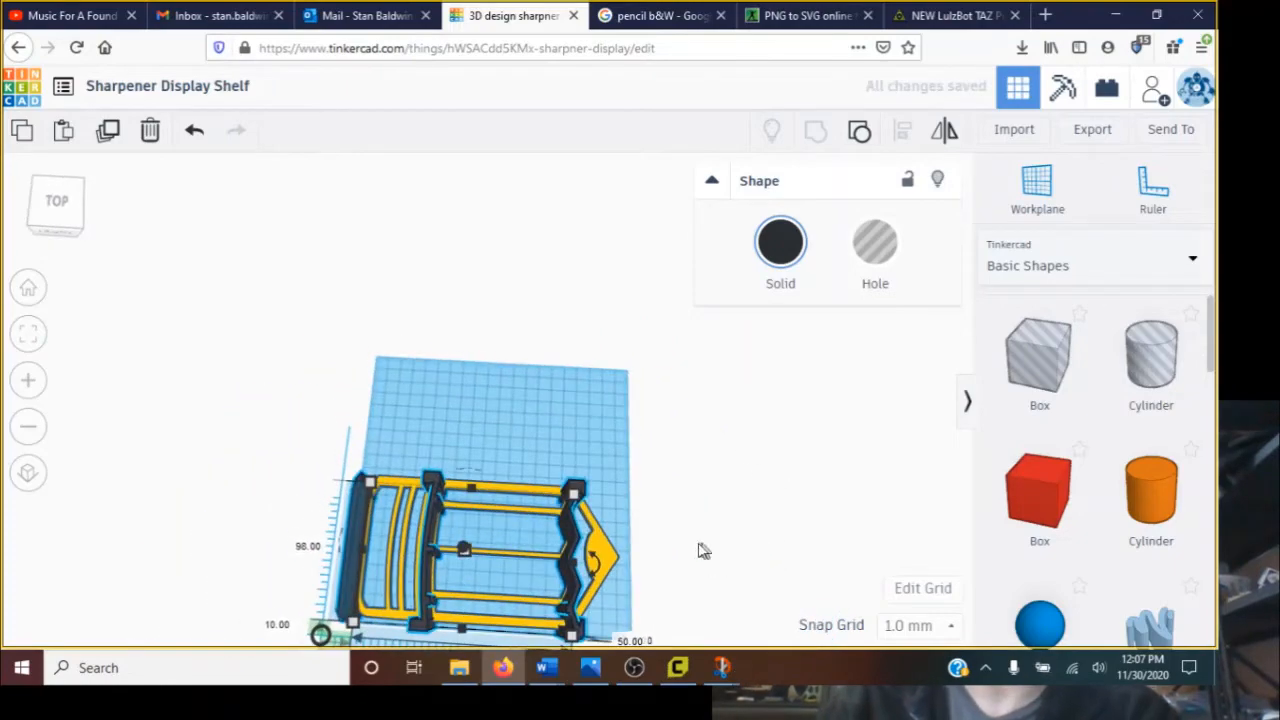
middle_click_drag(703, 550, 603, 406)
scroll(603, 406, "up", 3)
right_click_drag(603, 406, 585, 440)
left_click_drag(424, 500, 424, 470)
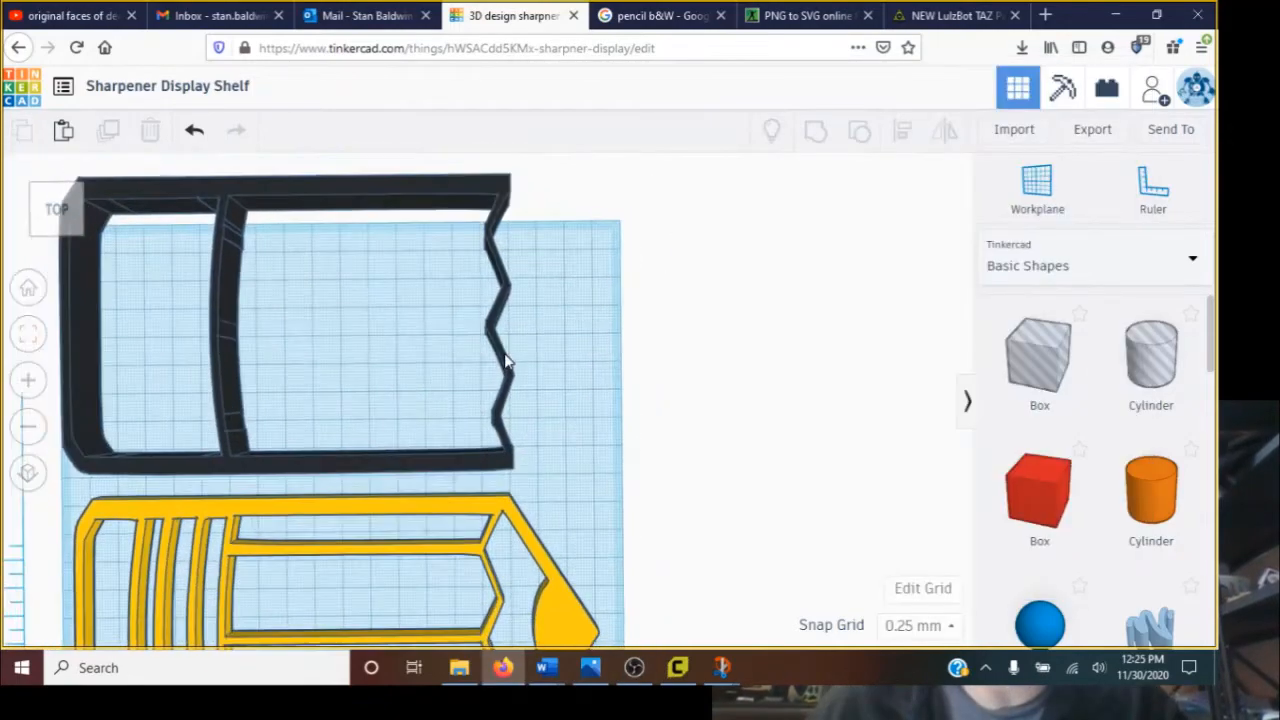
Select the black shelf frame on its own and shift it closer to the yellow pencil outline
scroll(504, 362, "down", 1)
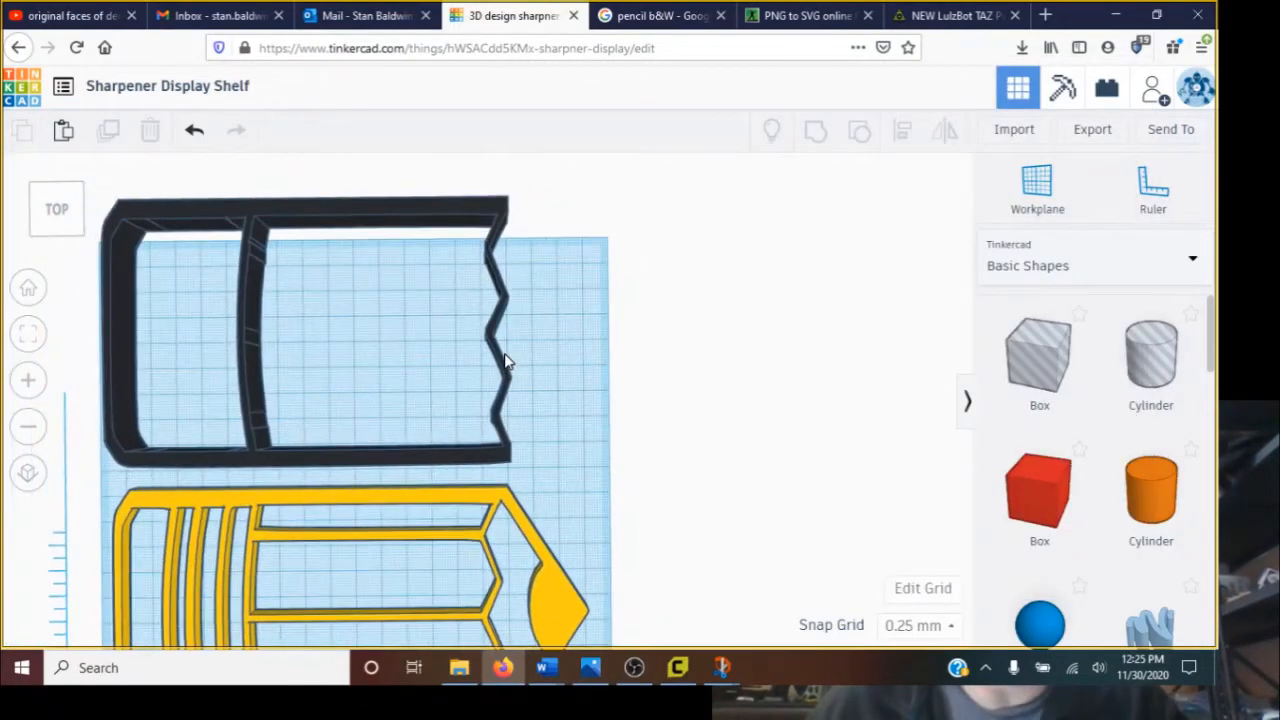
left_click_drag(535, 583, 538, 505)
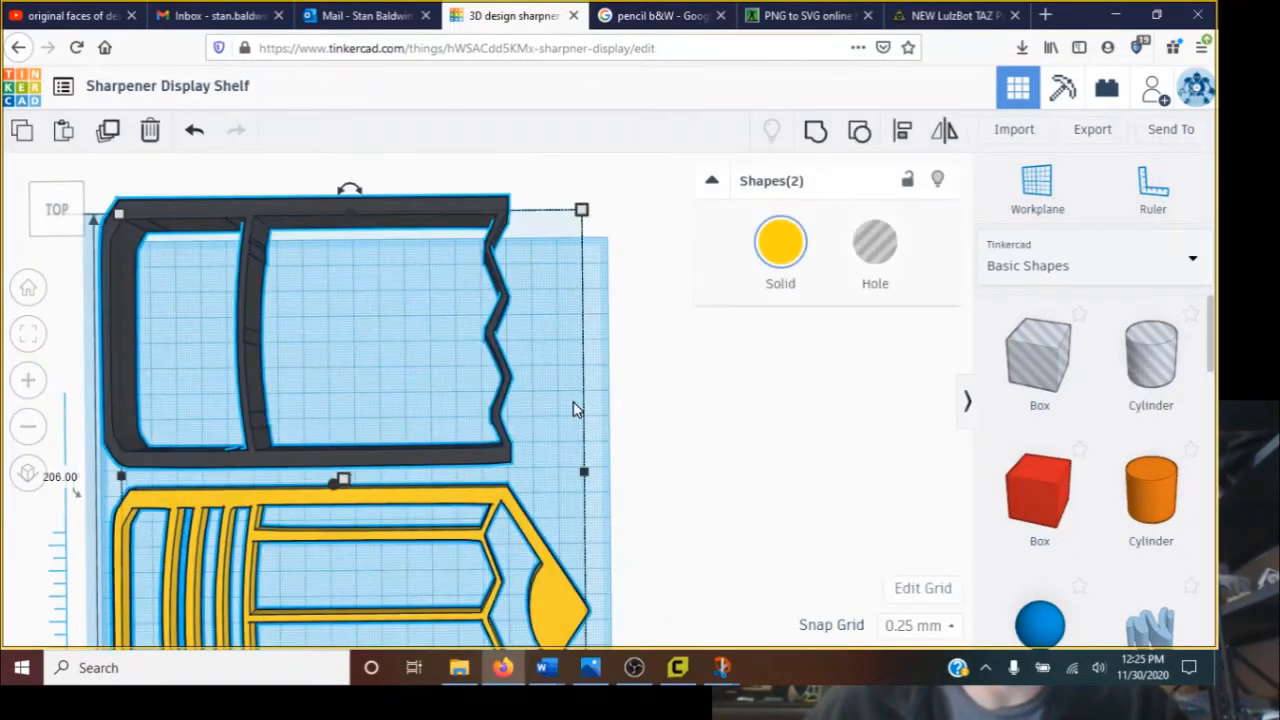
left_click(574, 409)
mouse_move(508, 376)
left_mouse_down()
mouse_move(514, 606)
mouse_move(490, 678)
mouse_move(514, 601)
mouse_move(516, 370)
mouse_move(520, 380)
left_mouse_up()
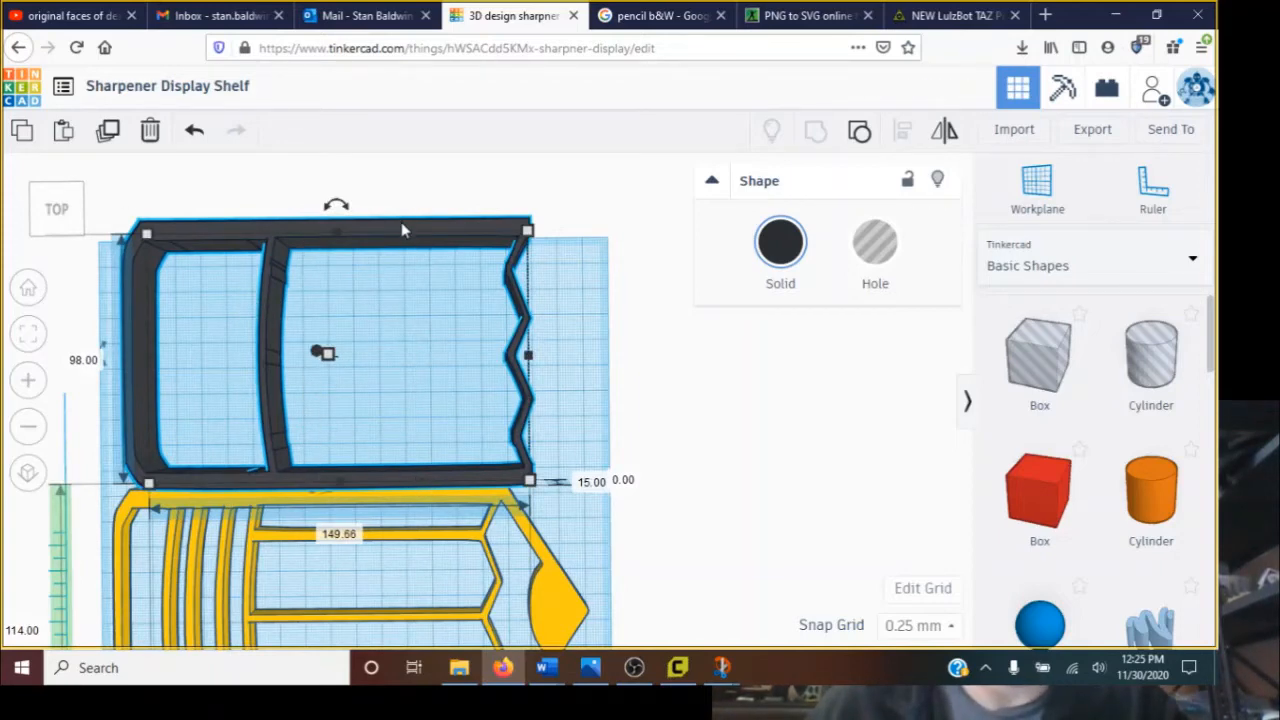
Move the black shelf frame over the yellow pencil outline so their eraser ends and side edges roughly coincide
mouse_move(401, 230)
left_mouse_down()
mouse_move(395, 510)
mouse_move(383, 478)
left_mouse_up()
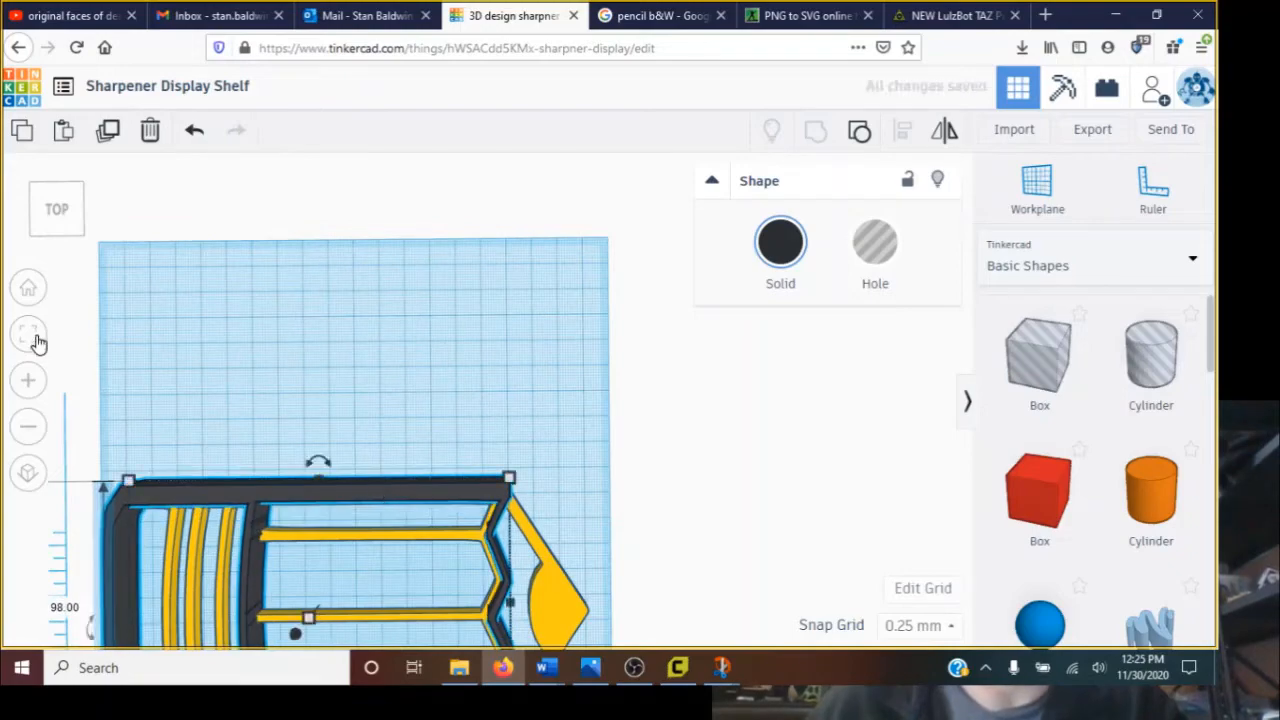
left_click(35, 336)
right_click_drag(526, 390, 538, 455)
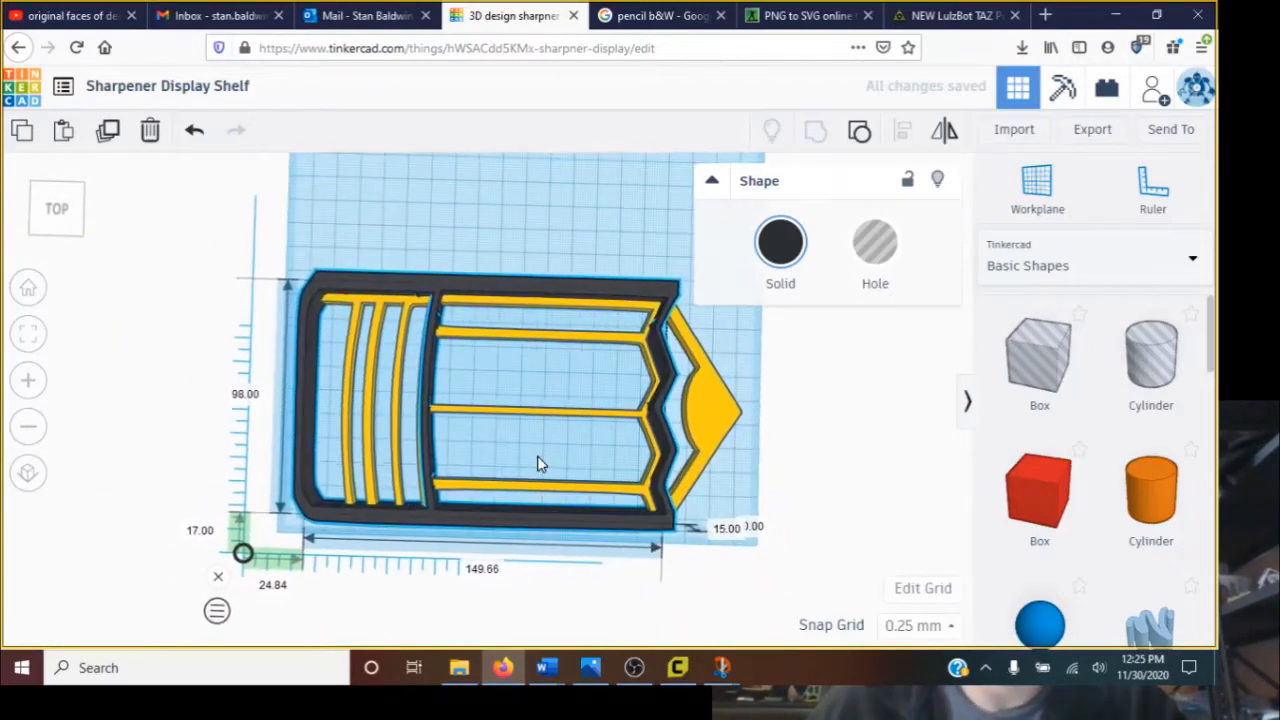
mouse_move(550, 524)
left_mouse_down()
mouse_move(534, 534)
mouse_move(547, 541)
left_mouse_up()
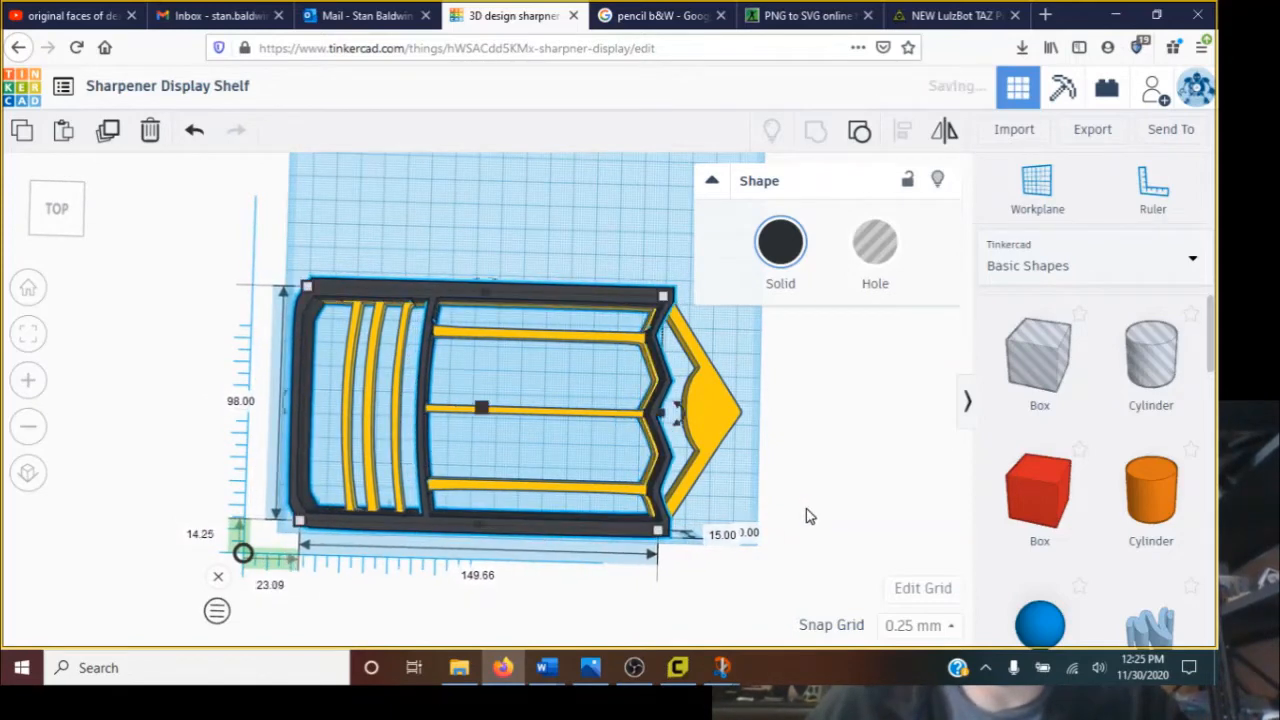
Align the black frame with the yellow pencil outline, centred across the width and flush at the eraser end
key("ctrl+a")
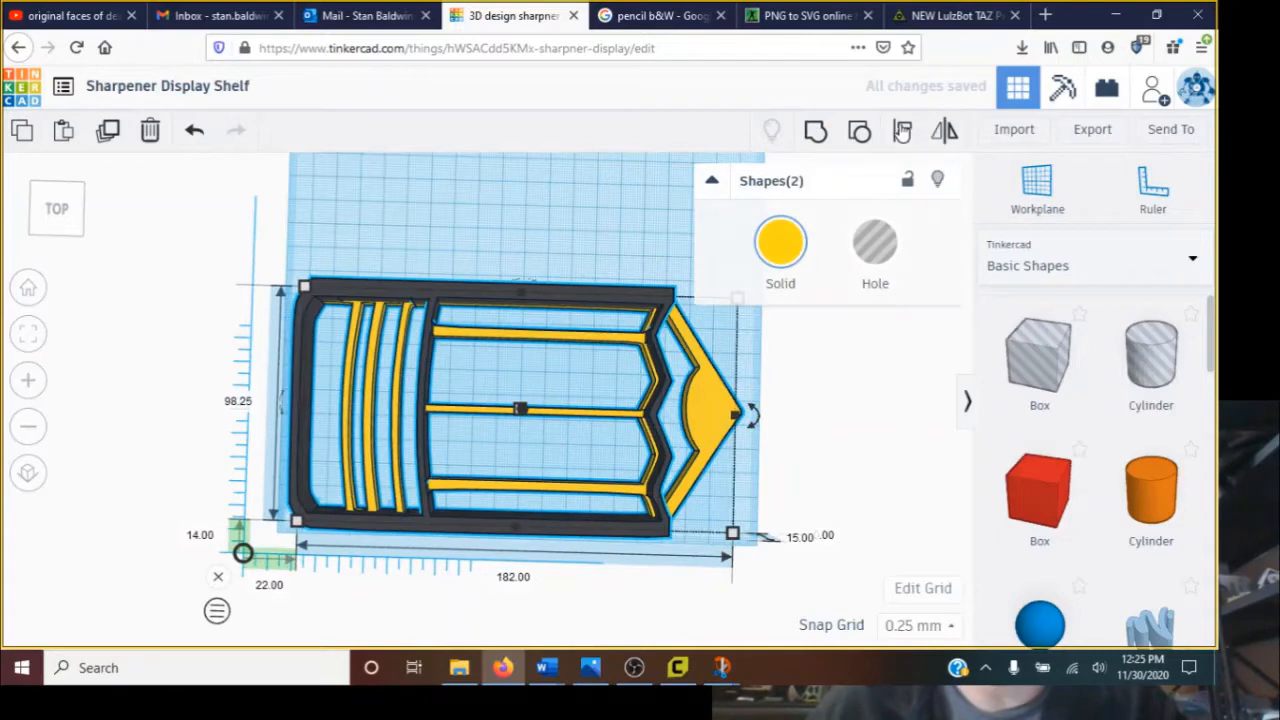
left_click(902, 131)
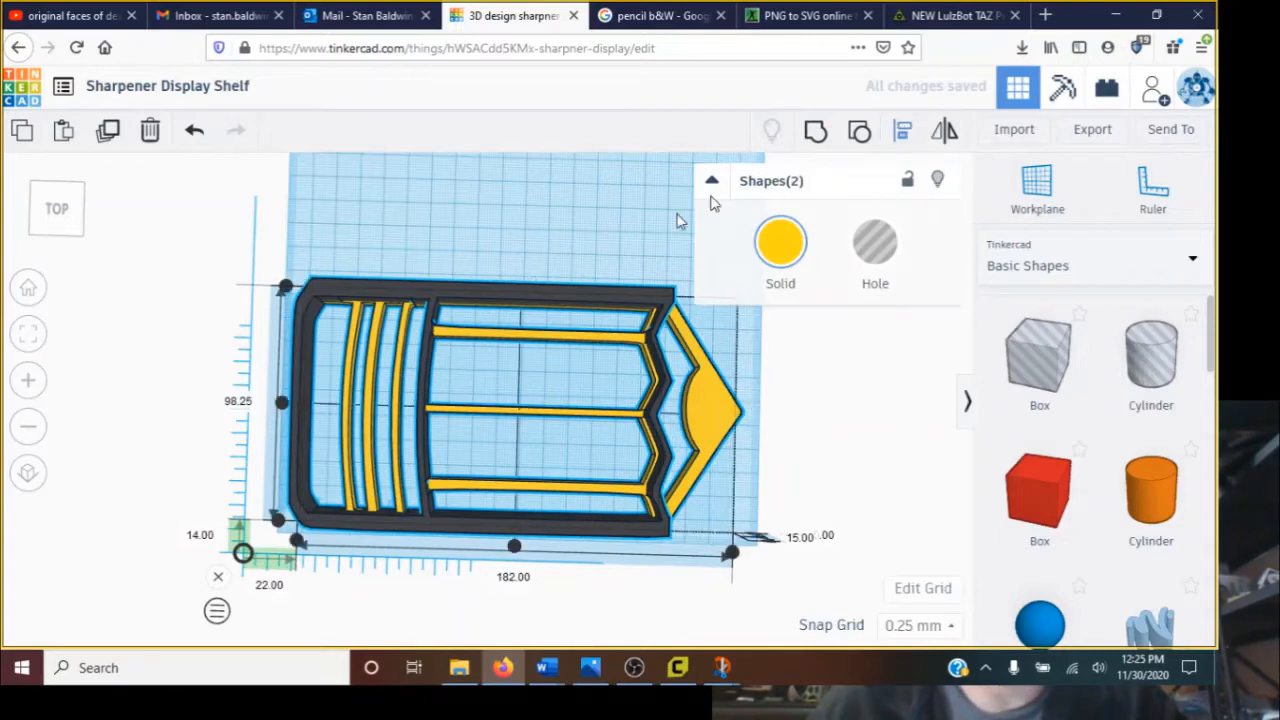
left_click(297, 541)
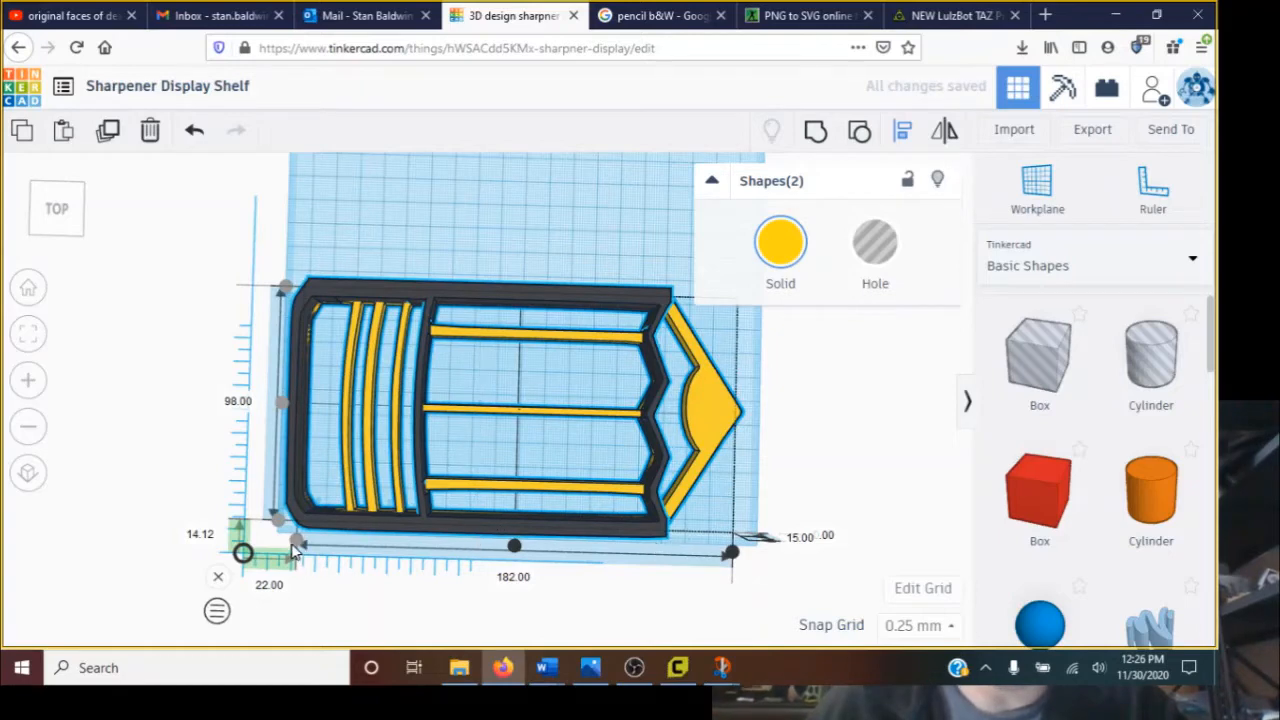
left_click(514, 548)
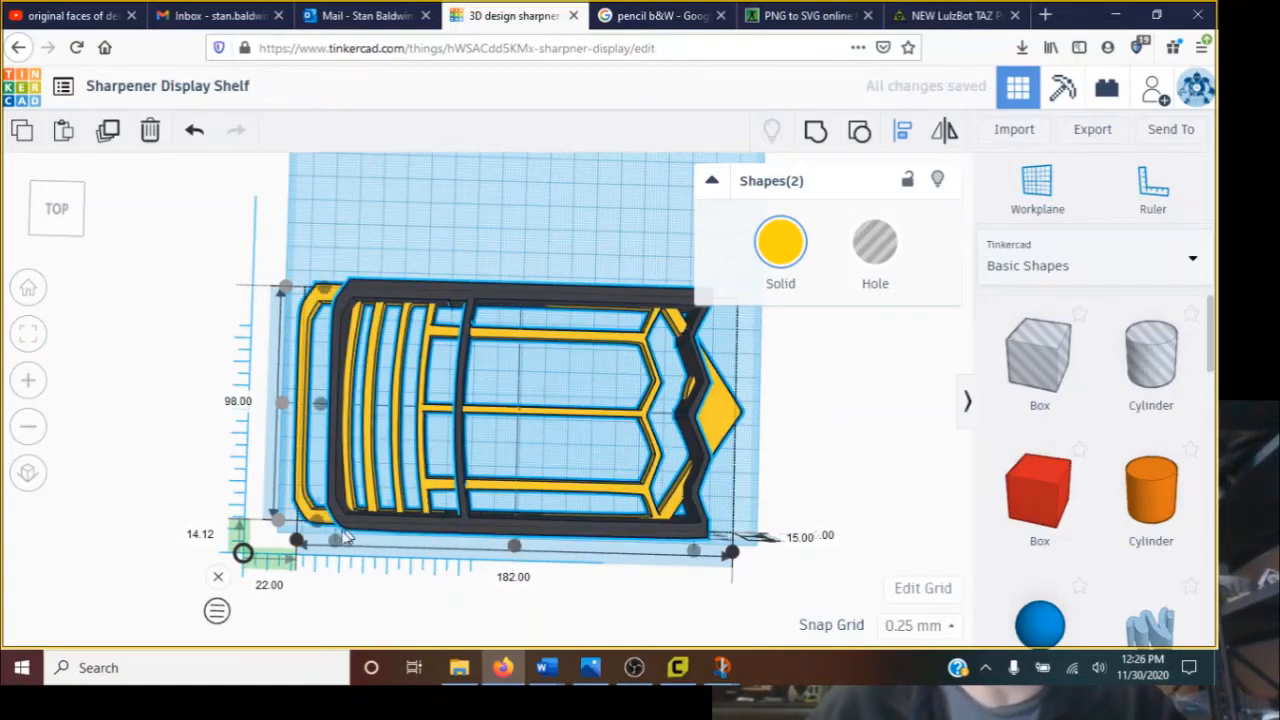
left_click(298, 541)
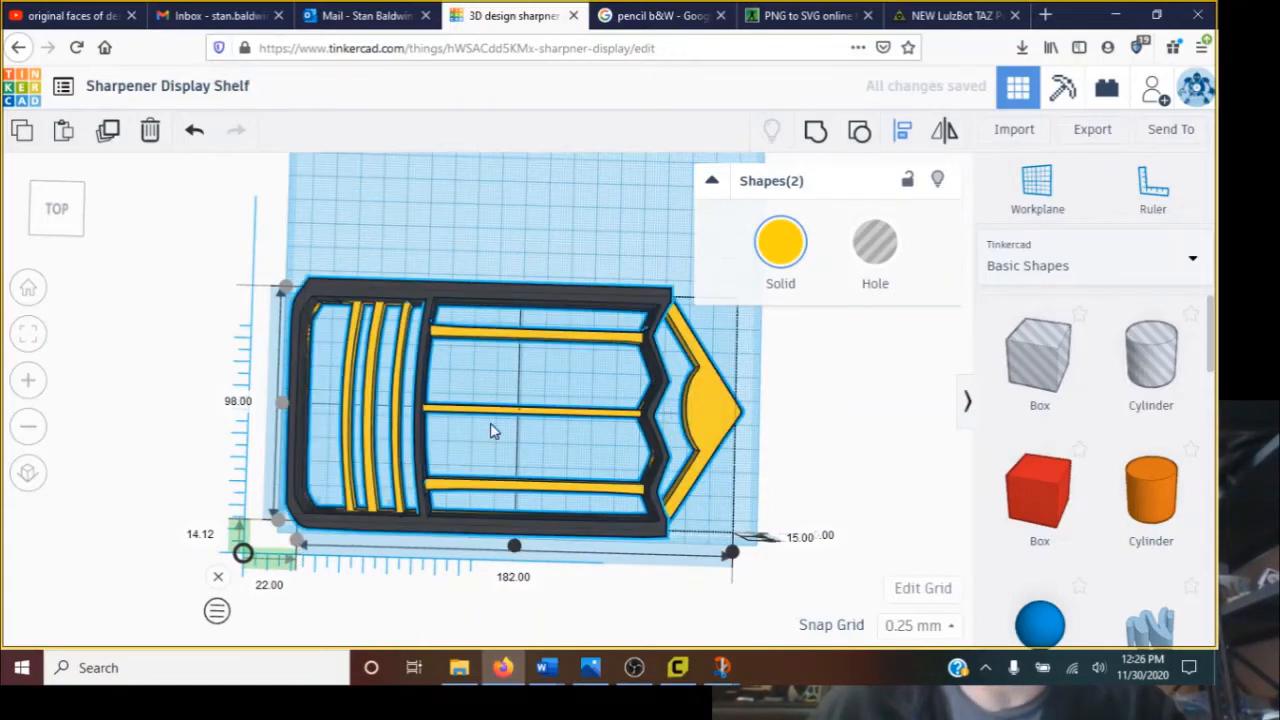
scroll(509, 388, "up", 2)
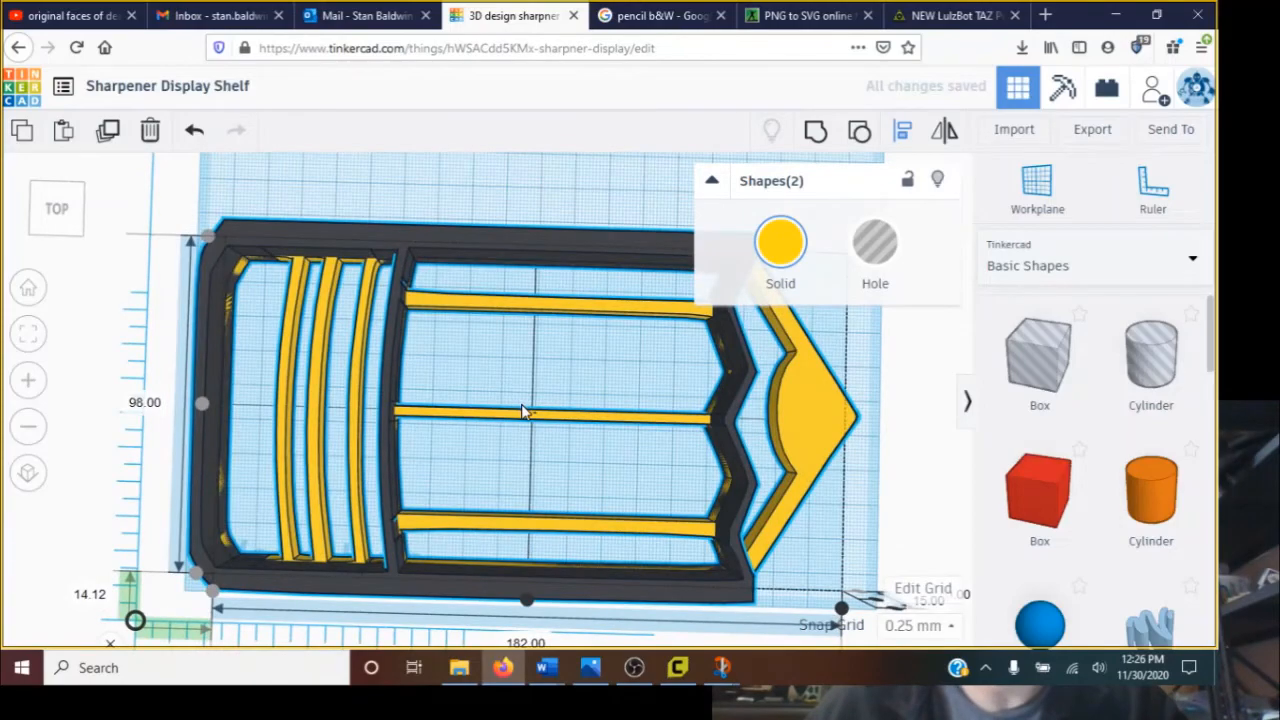
right_click_drag(522, 412, 522, 325)
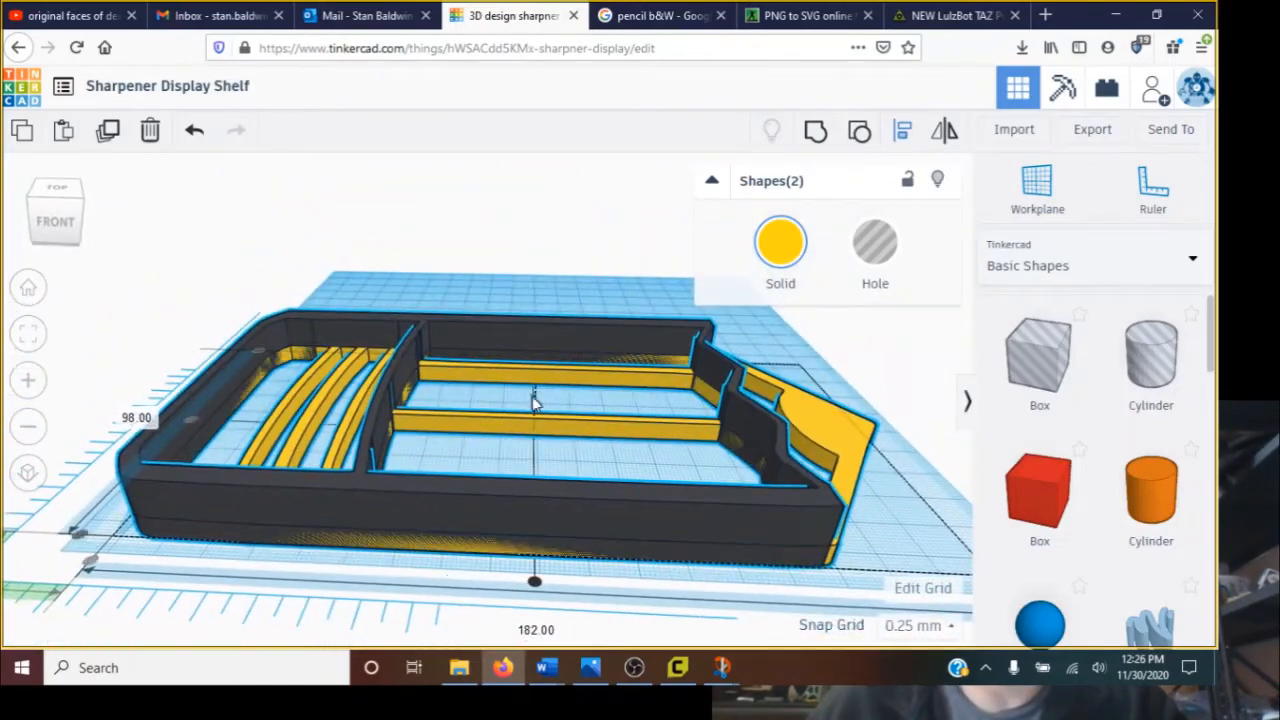
scroll(533, 403, "down", 3)
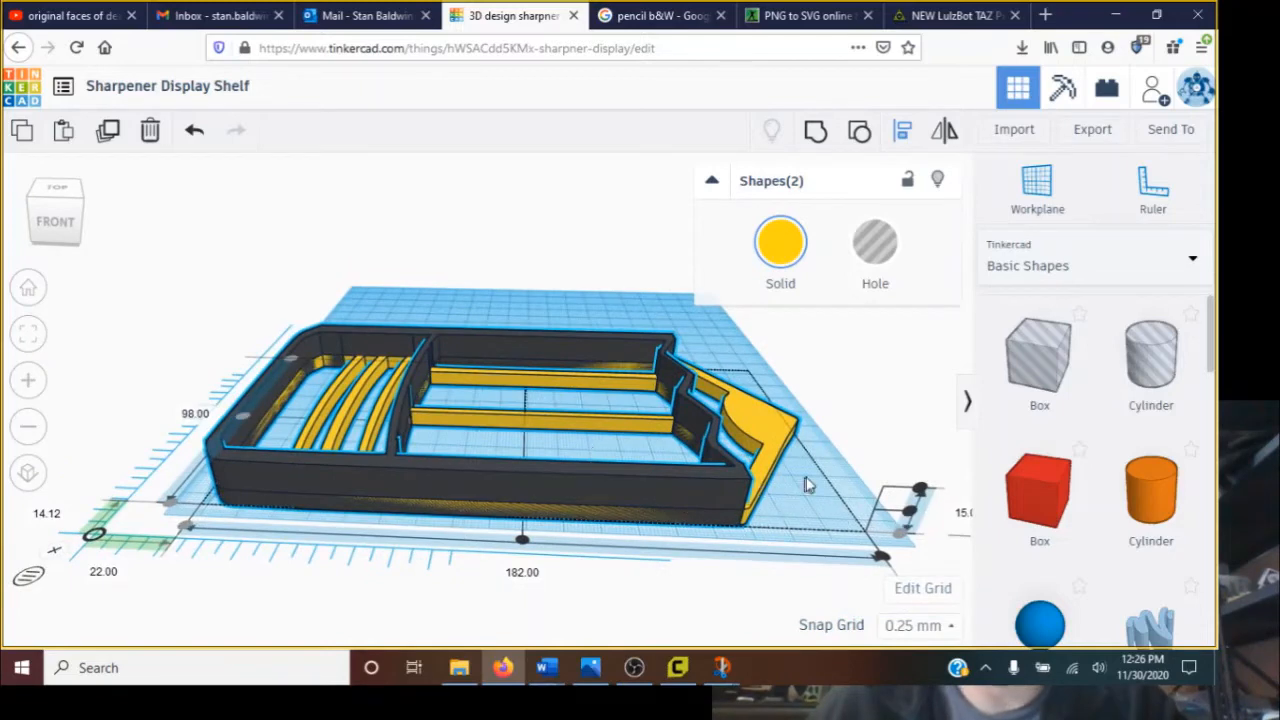
Set the black shelf frame's height to 50 mm
left_click(713, 498)
left_click(676, 496)
scroll(676, 496, "down", 2)
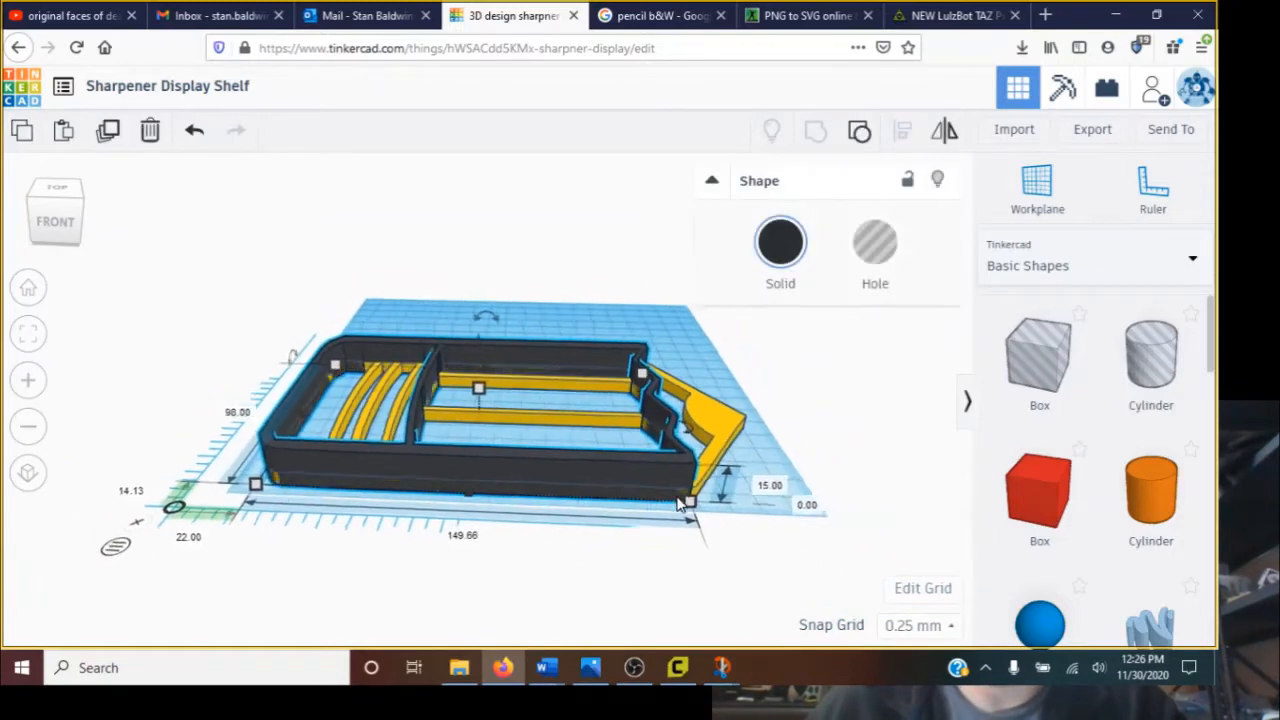
key("BackSpace")
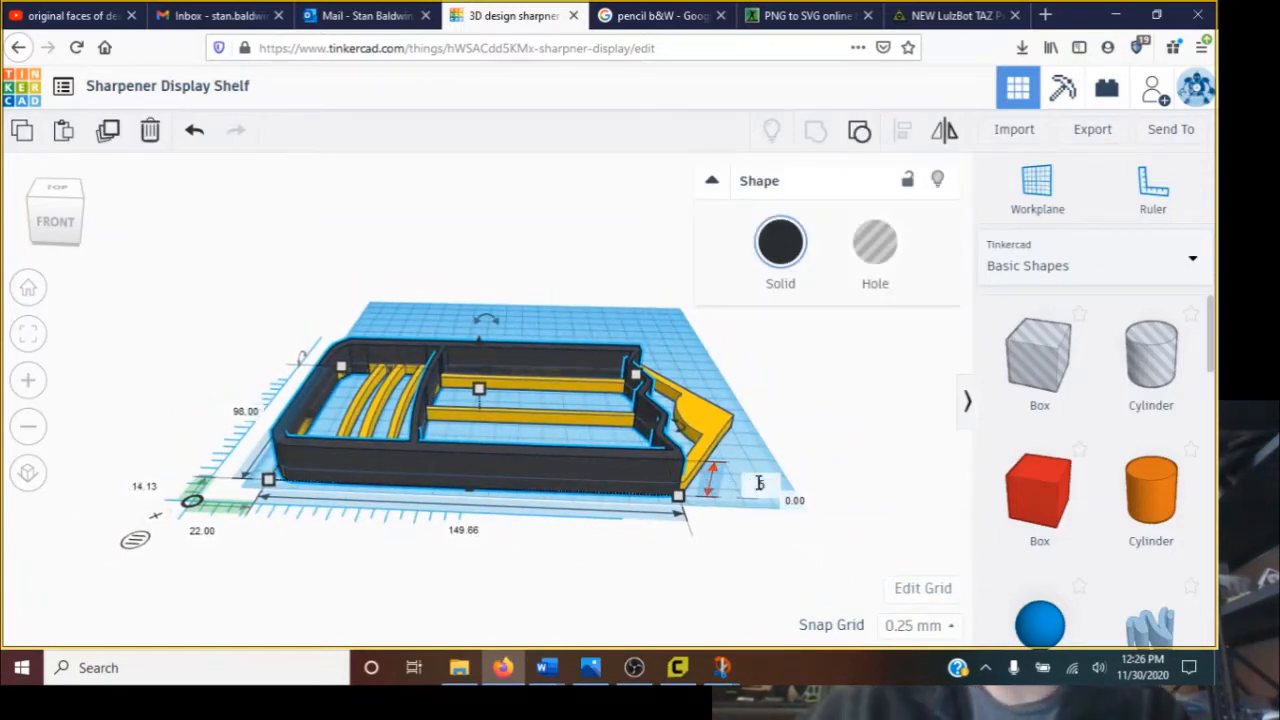
type("50")
key("Return")
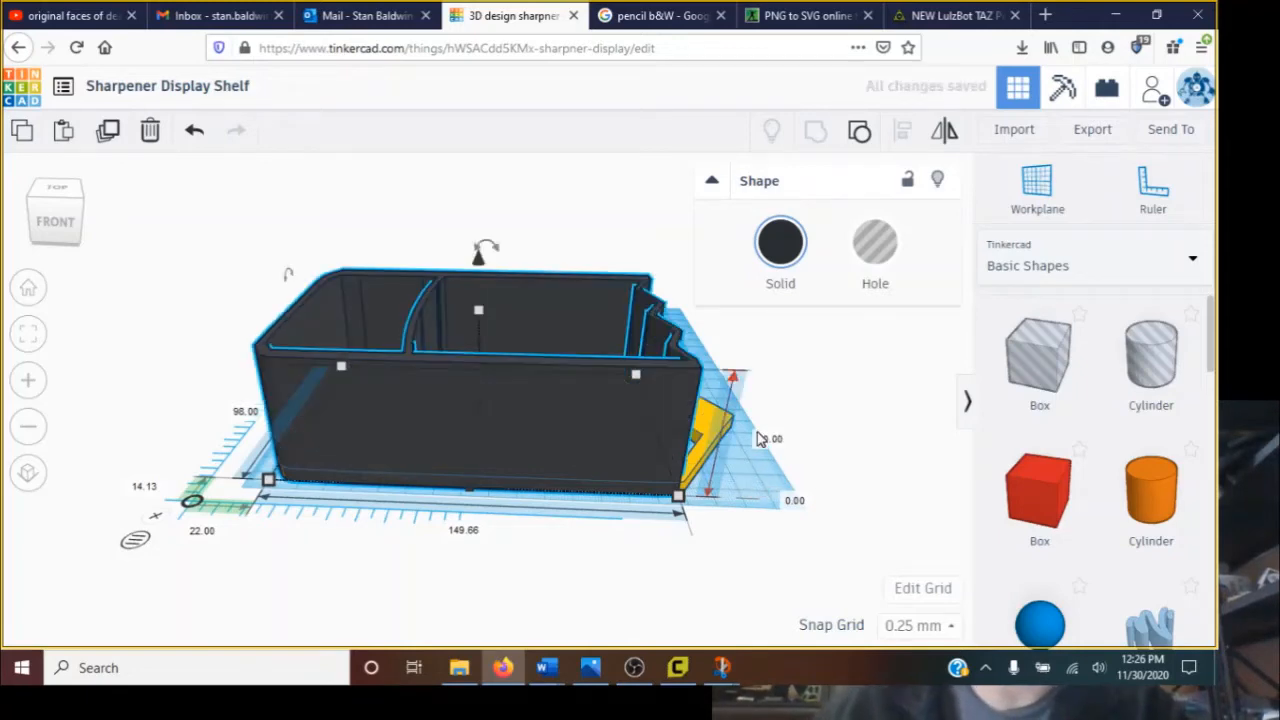
Add a solid red box on the yellow pencil tip in front of the zigzag wall
right_click_drag(755, 470, 754, 597)
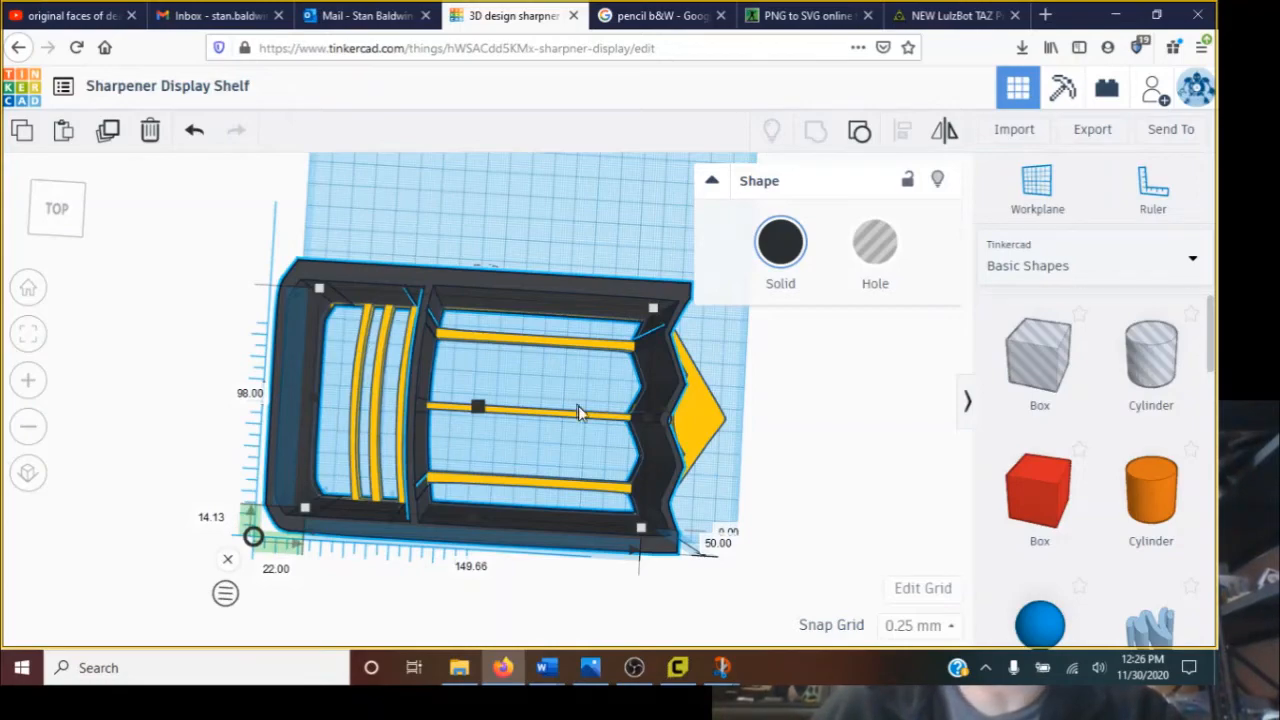
right_click_drag(703, 449, 710, 490)
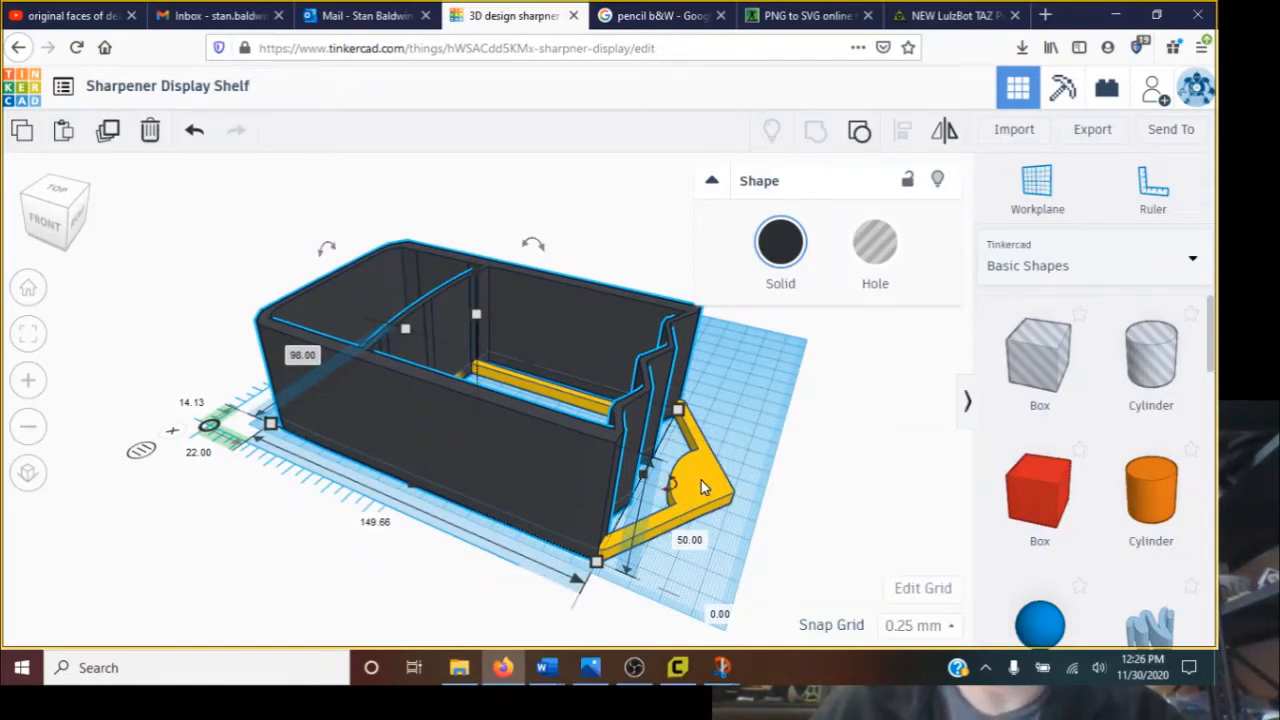
right_click_drag(701, 480, 600, 492)
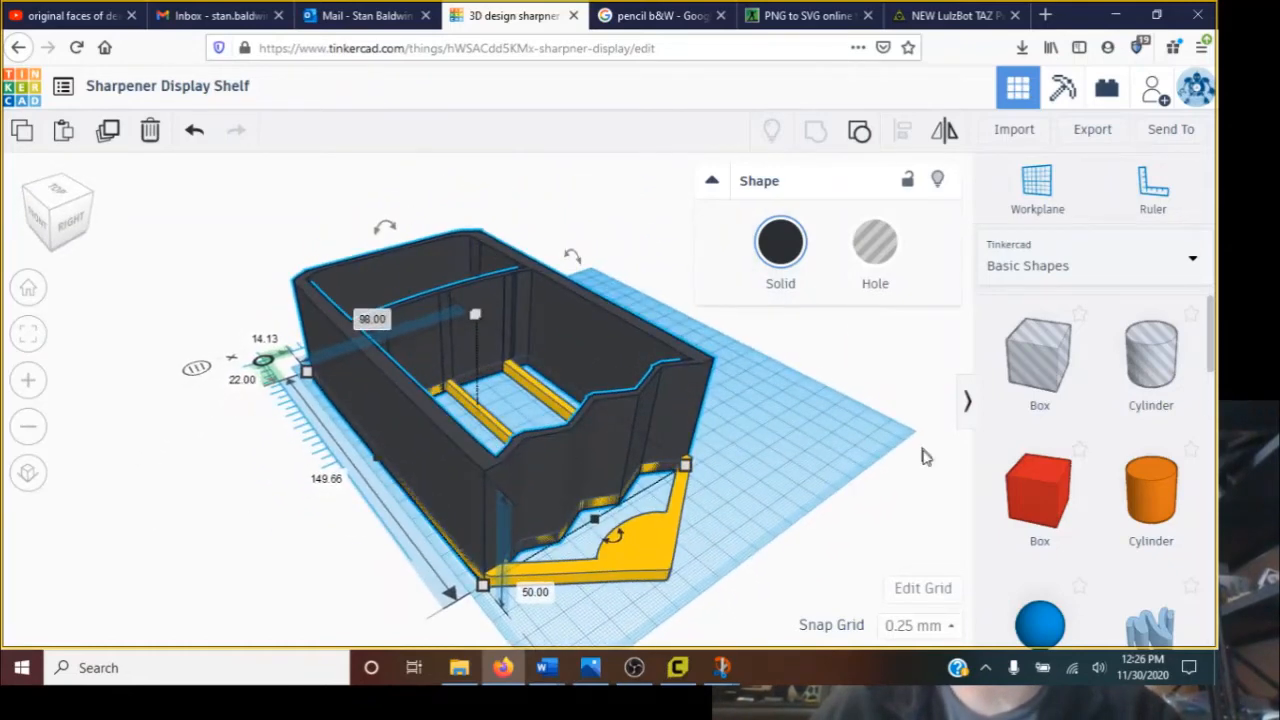
left_click_drag(1037, 498, 638, 538)
scroll(565, 562, "down", 2)
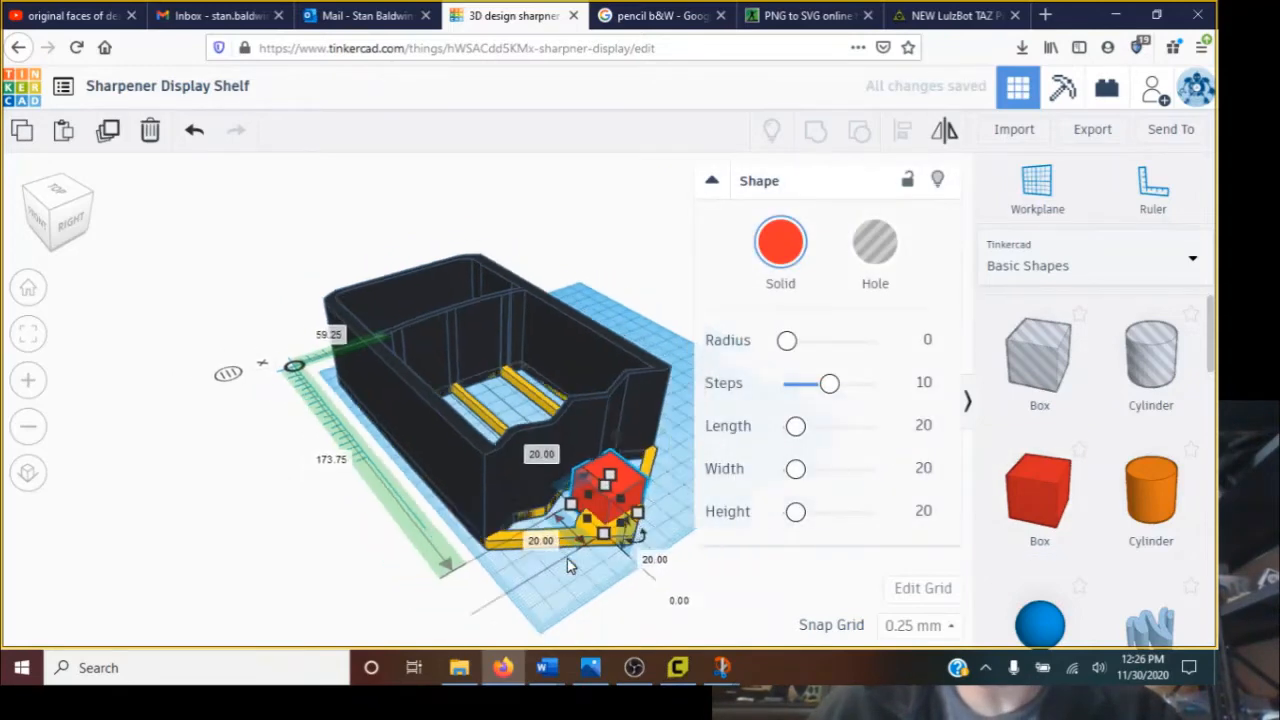
Resize the red box to 4 mm thick and 50 mm long
left_click(526, 444)
type("4")
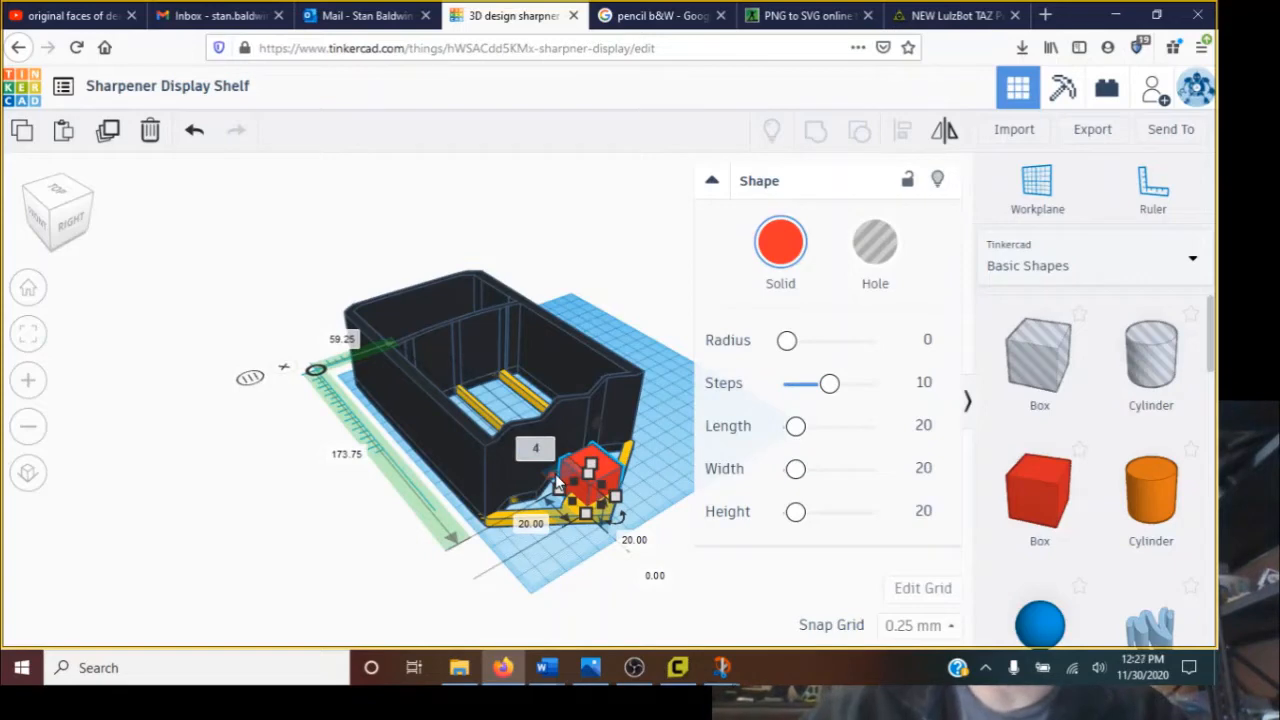
key("Return")
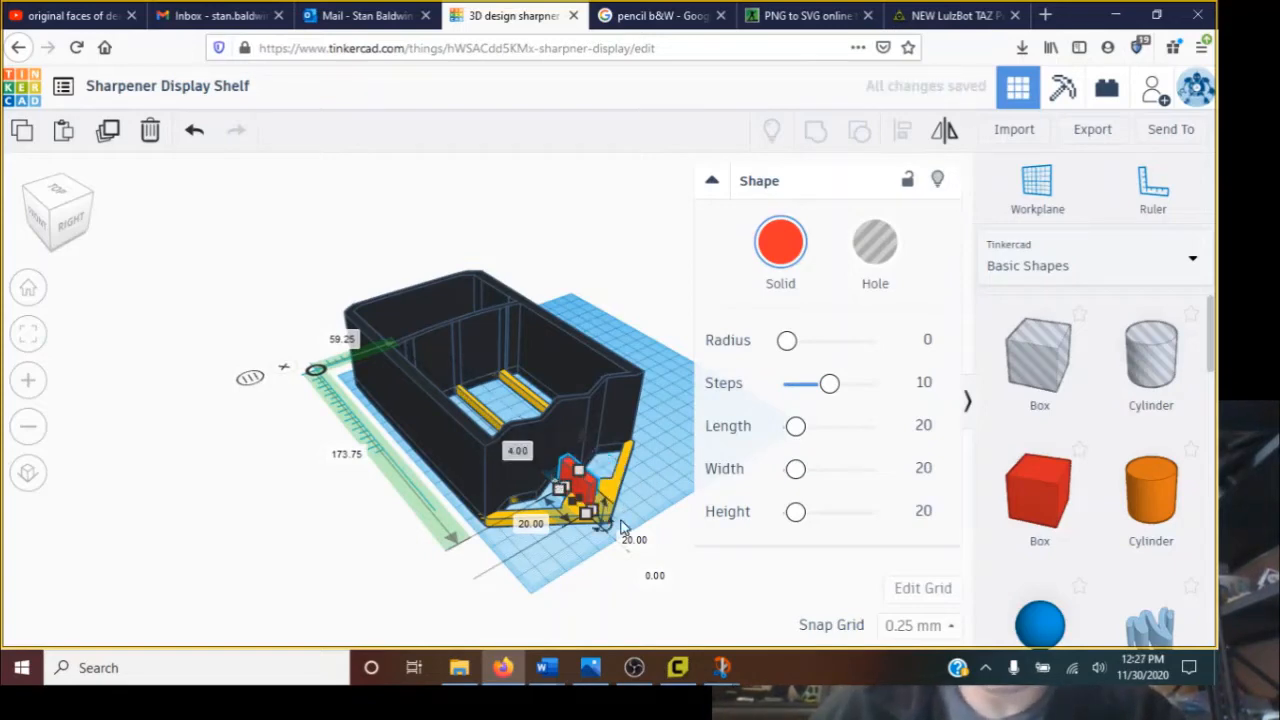
left_click(531, 524)
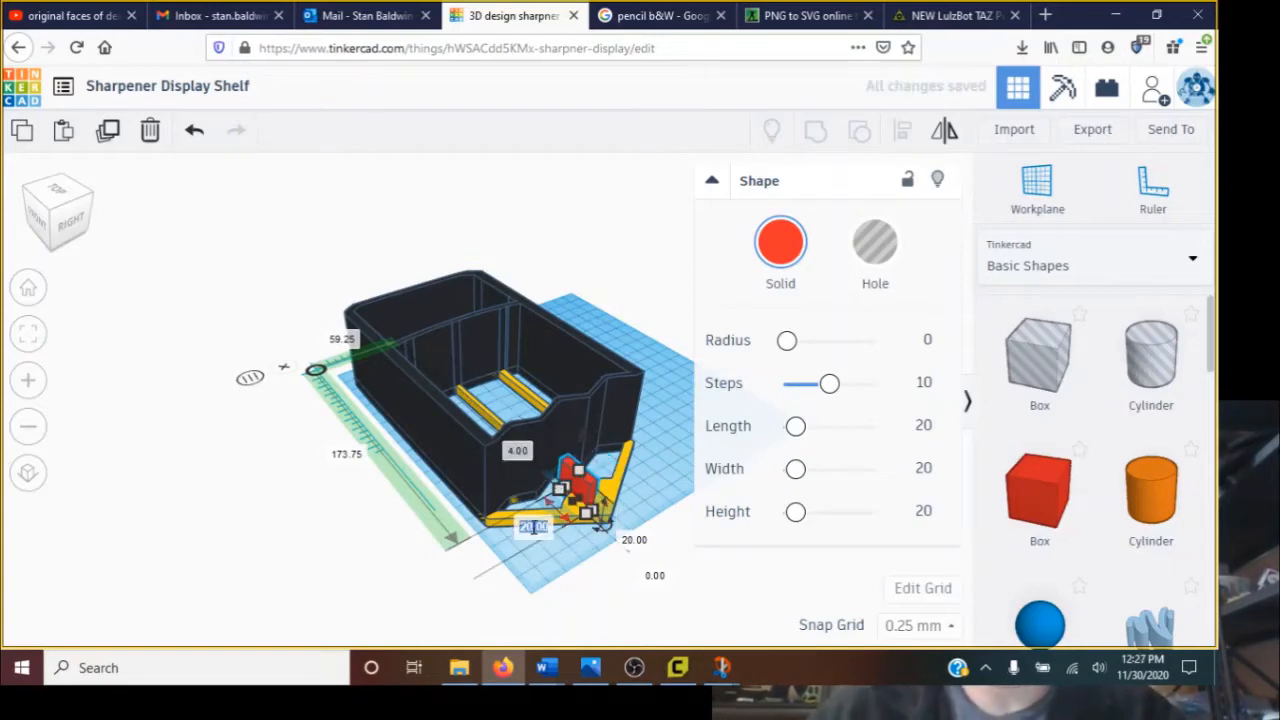
key("BackSpace")
type("50")
key("Return")
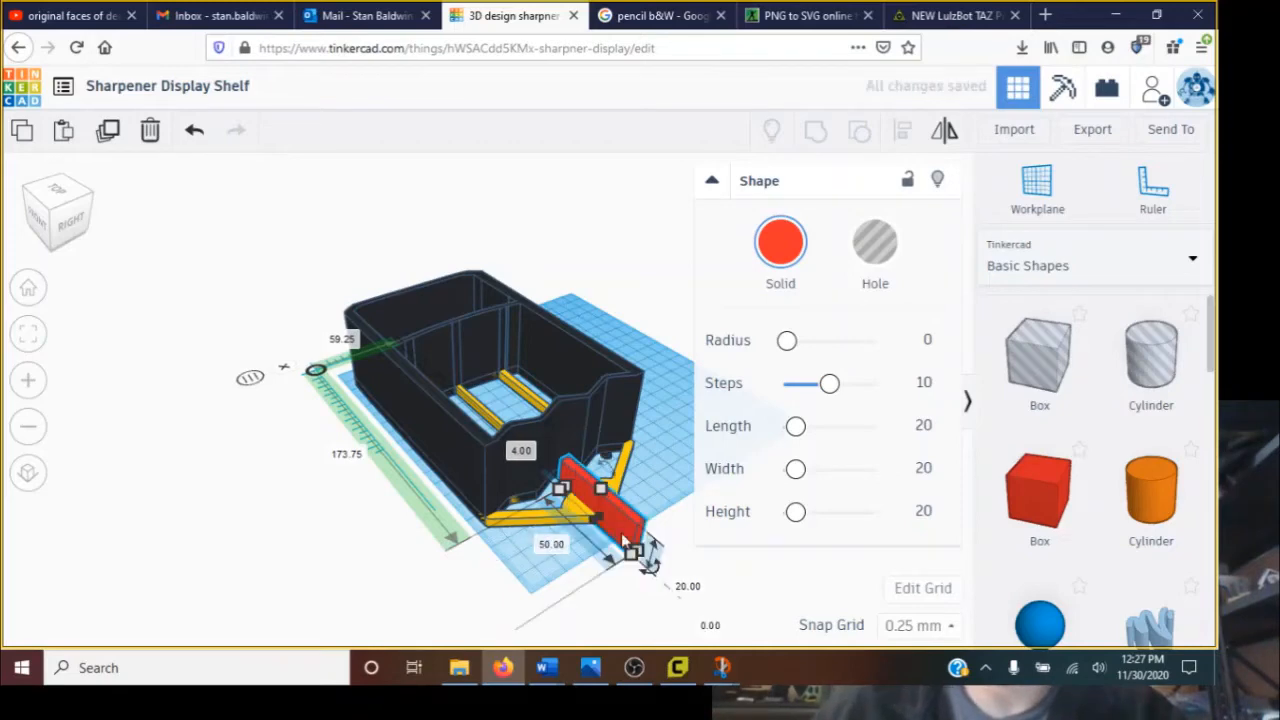
Fit the red box between the zigzag wall and pencil point at about 33 mm long, and make it 50 mm high
left_click_drag(622, 540, 593, 529)
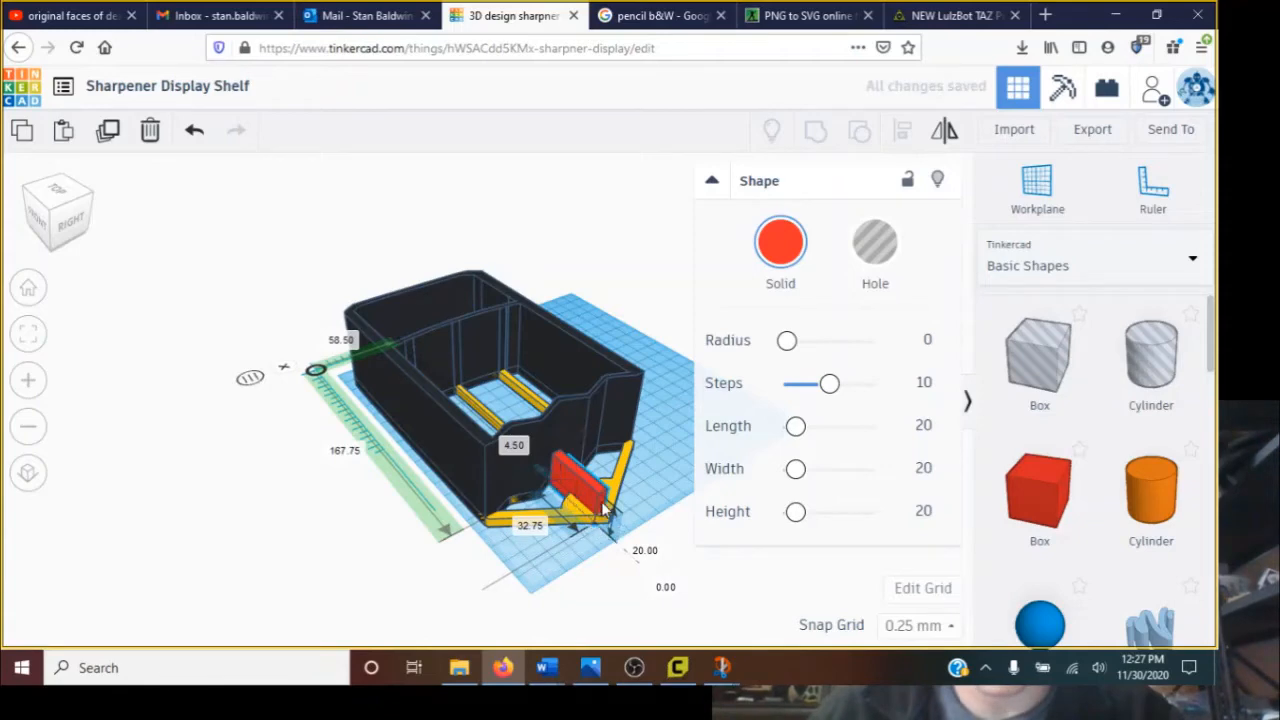
scroll(553, 460, "up", 2)
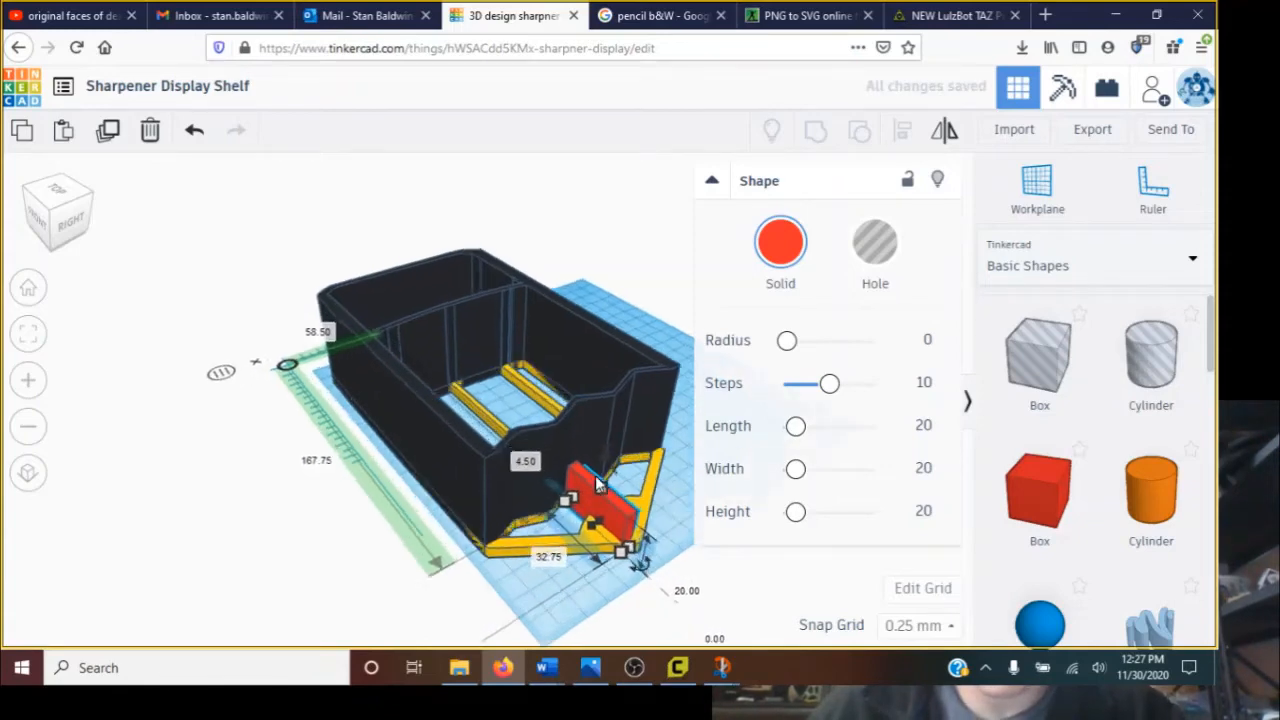
left_click_drag(645, 525, 645, 487)
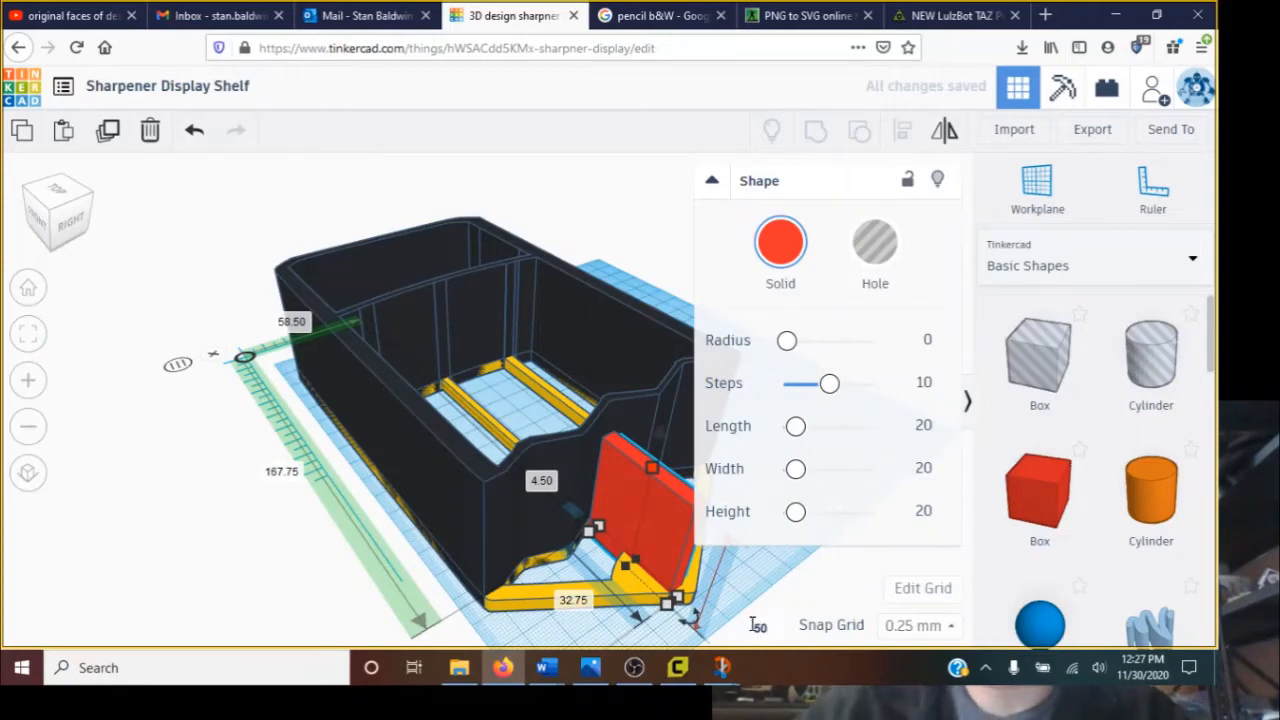
key("Return")
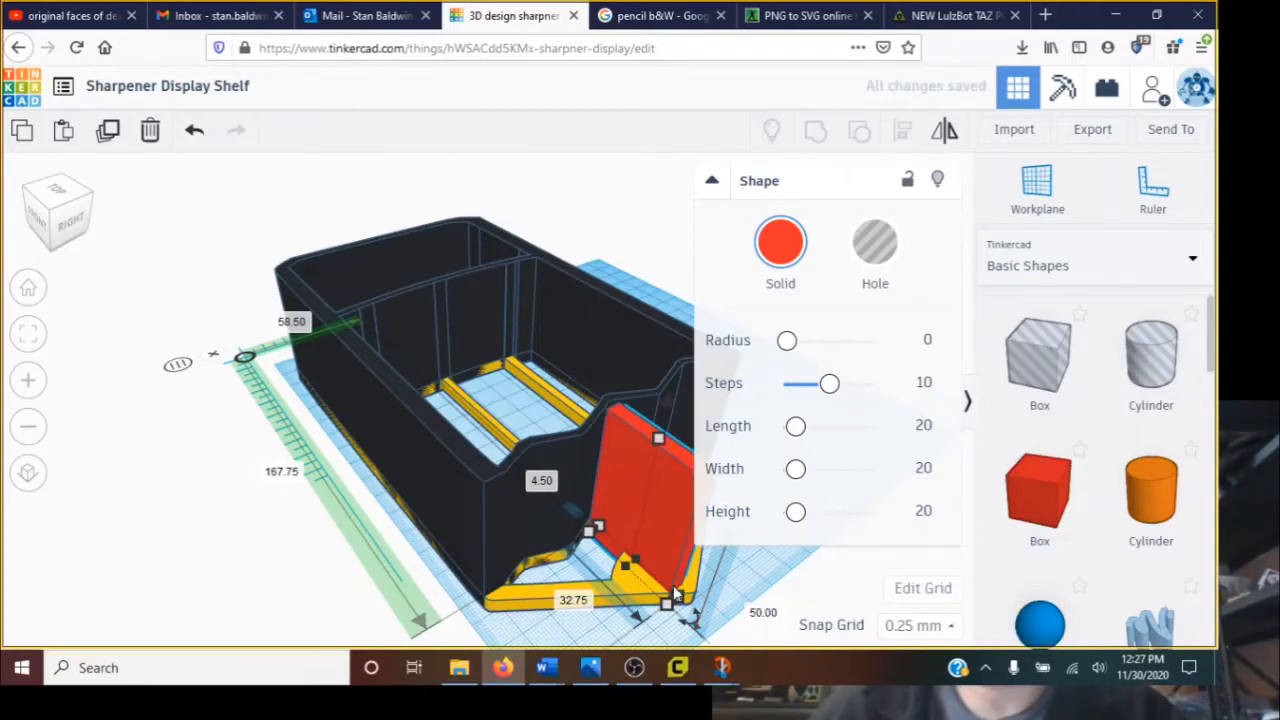
Move the red divider against the zigzag wall's middle and centre it across the width of the yellow pencil outline
right_click_drag(731, 601, 595, 607)
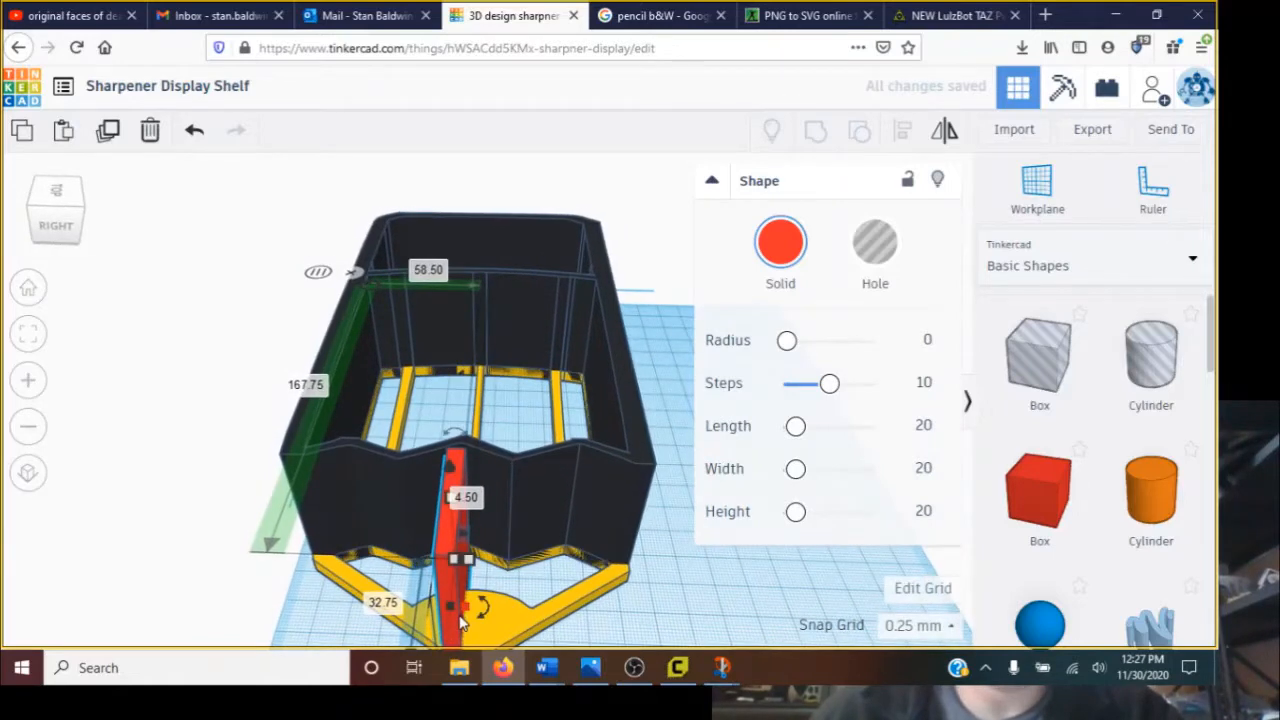
left_click_drag(463, 624, 467, 622)
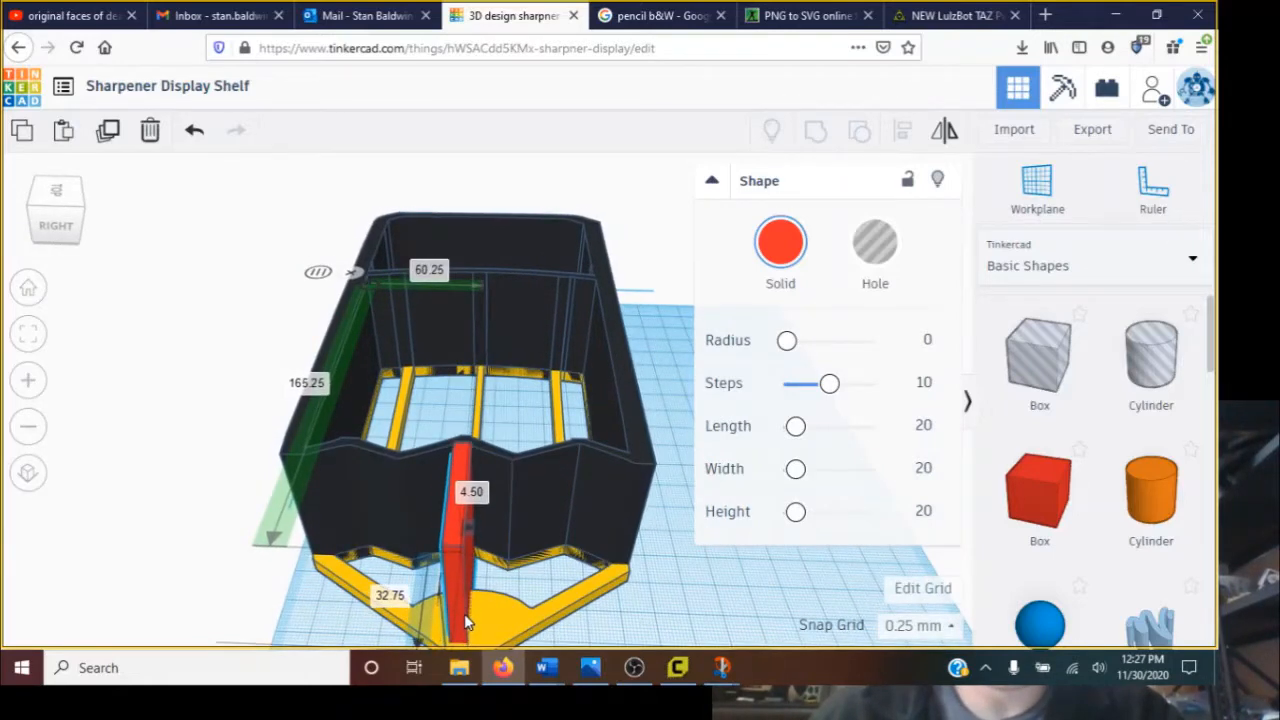
scroll(467, 622, "down", 3)
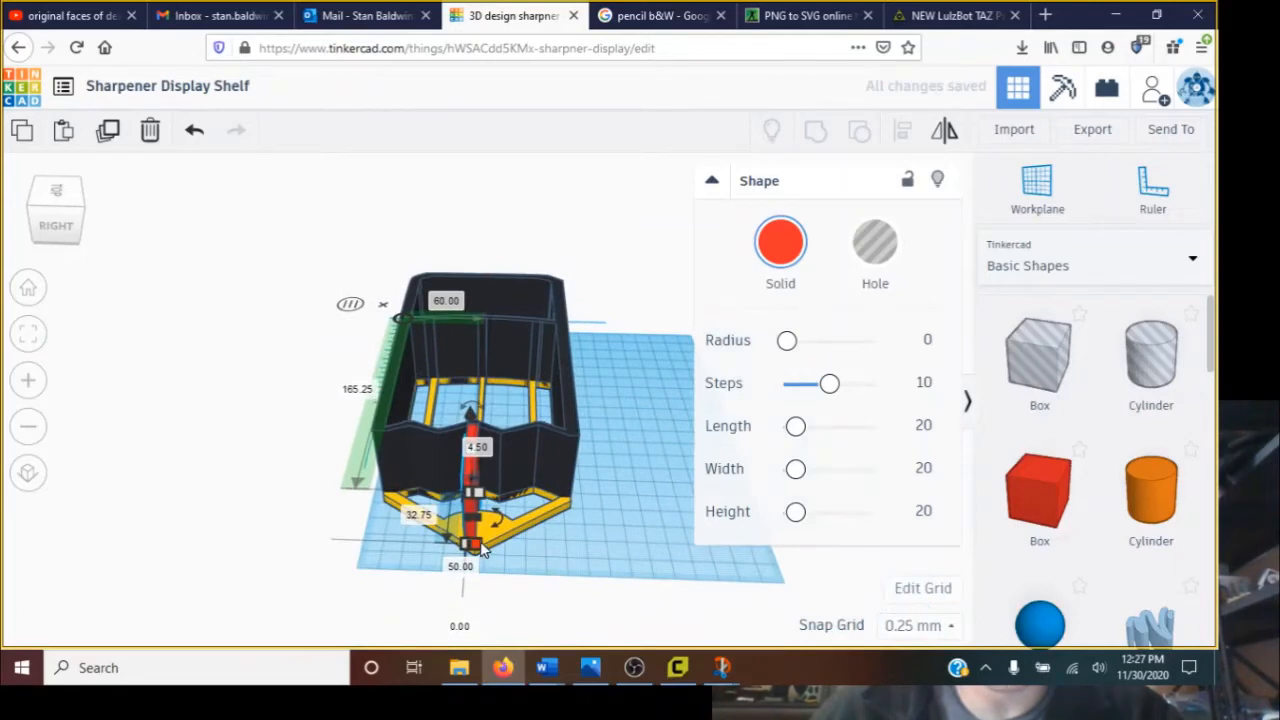
left_click(447, 530, "shift")
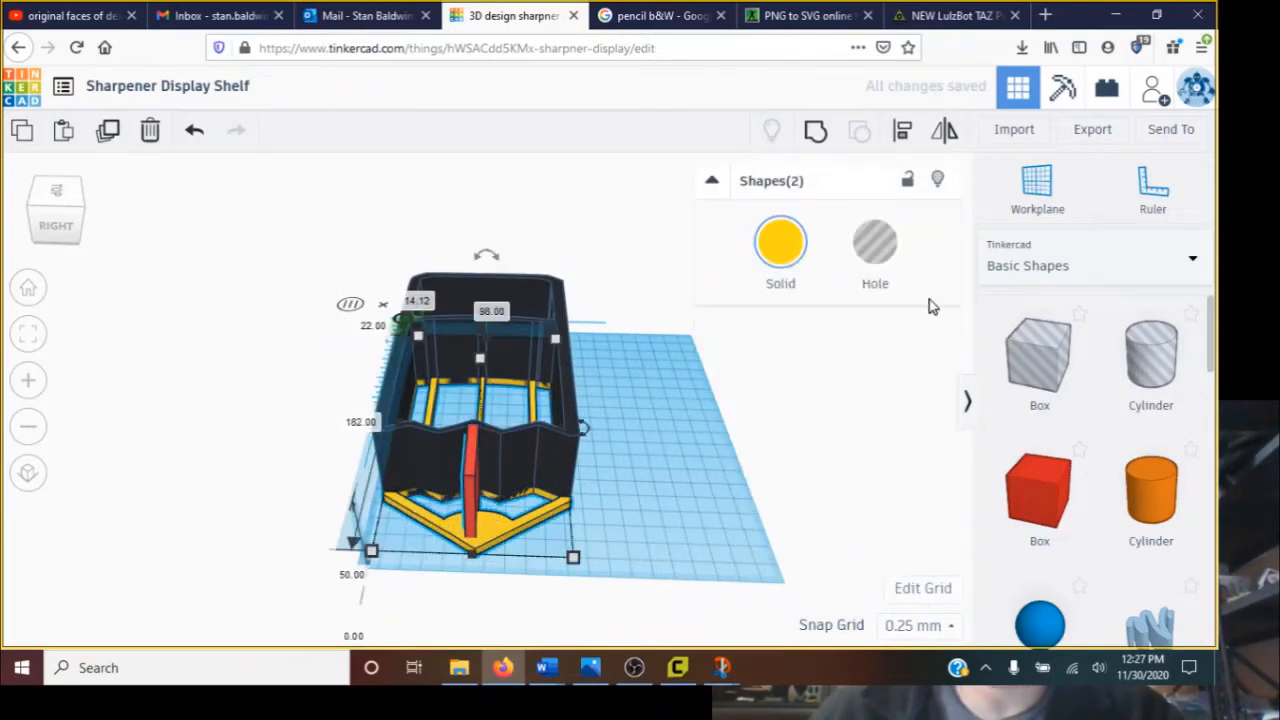
left_click(901, 141)
left_click(471, 579)
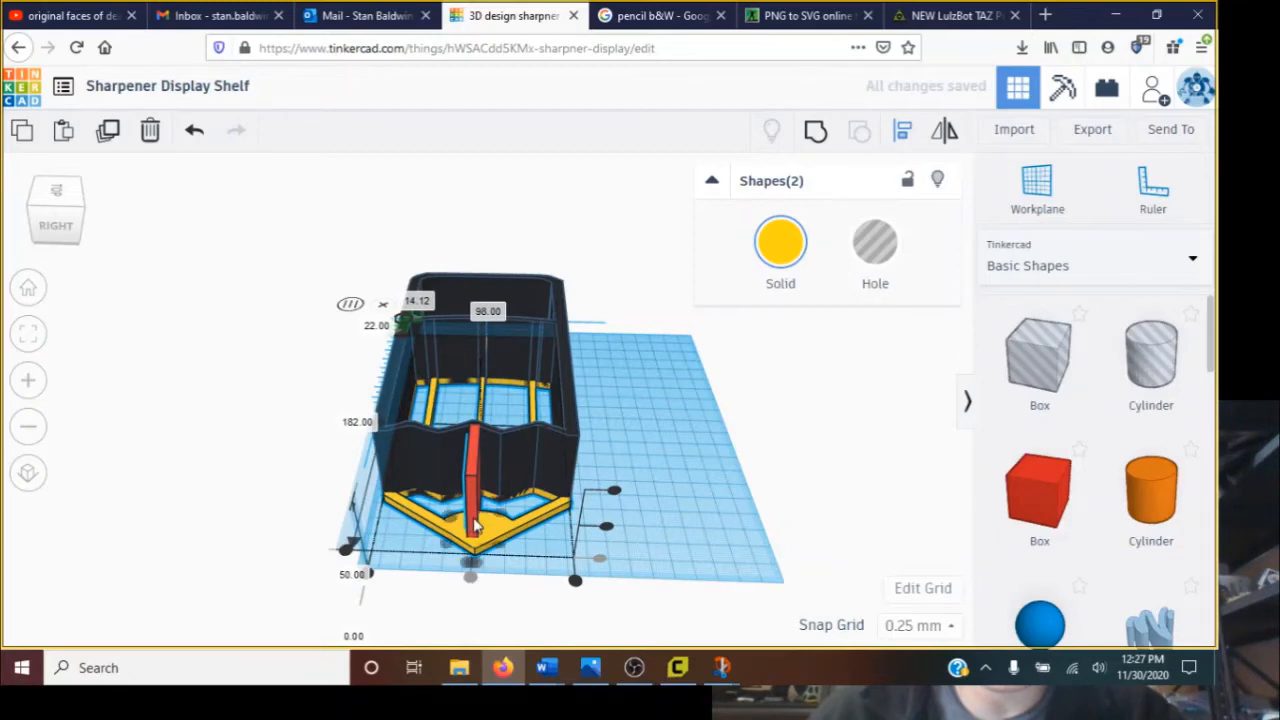
right_click_drag(475, 530, 455, 547)
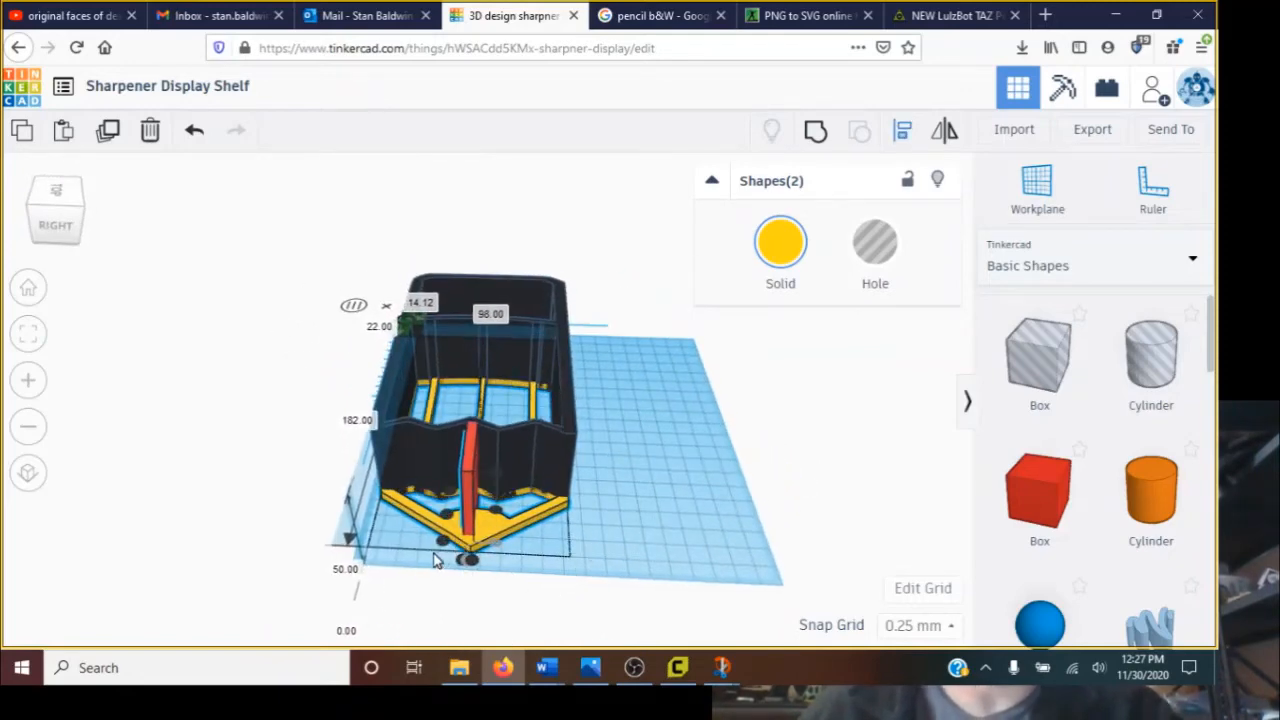
mouse_move(632, 677)
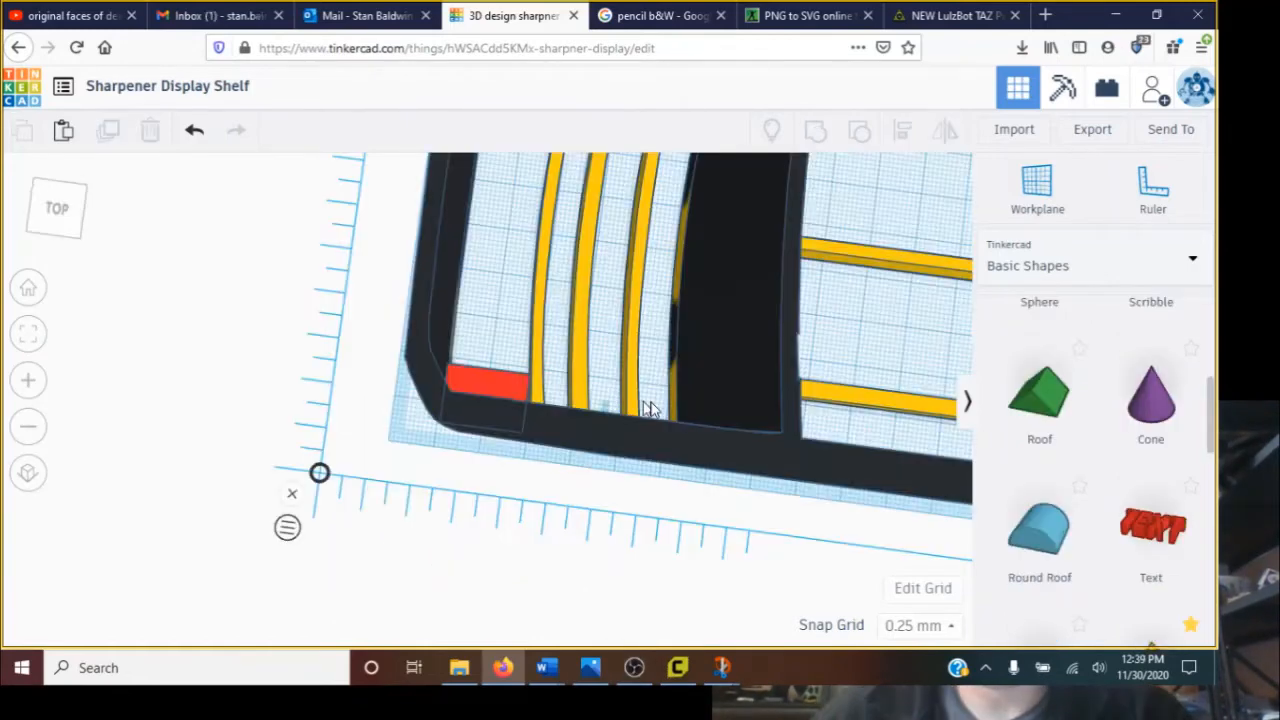
right_click_drag(652, 410, 728, 435)
scroll(795, 426, "down", 5)
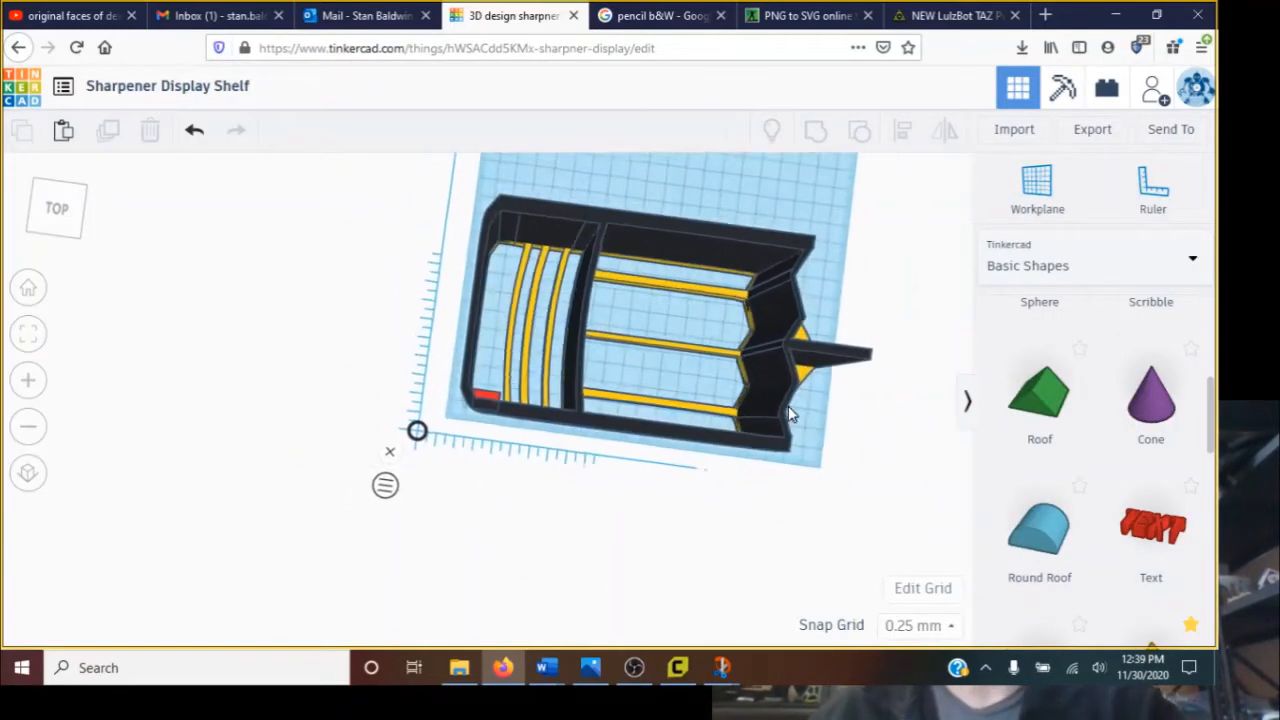
scroll(787, 406, "up", 4)
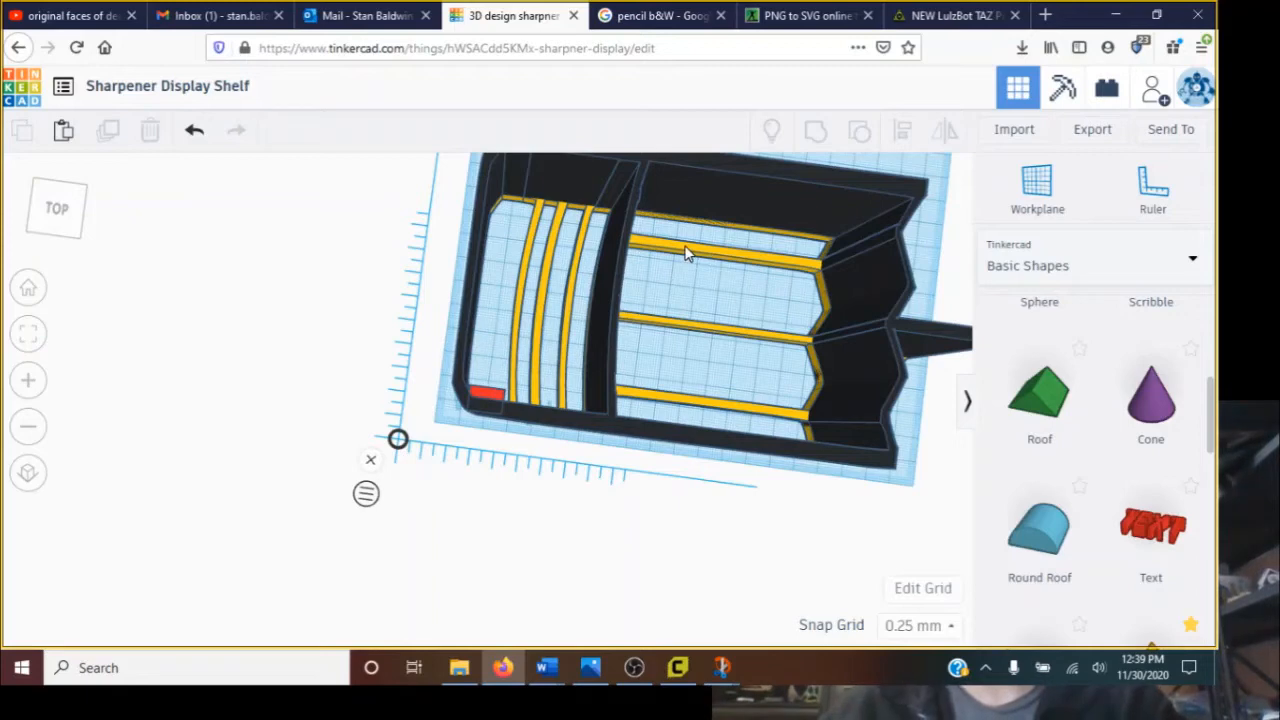
Stretch the small red box into a strip about 141 mm long along the upper edge of the near side wall
left_click(494, 397)
left_click_drag(503, 420, 876, 466)
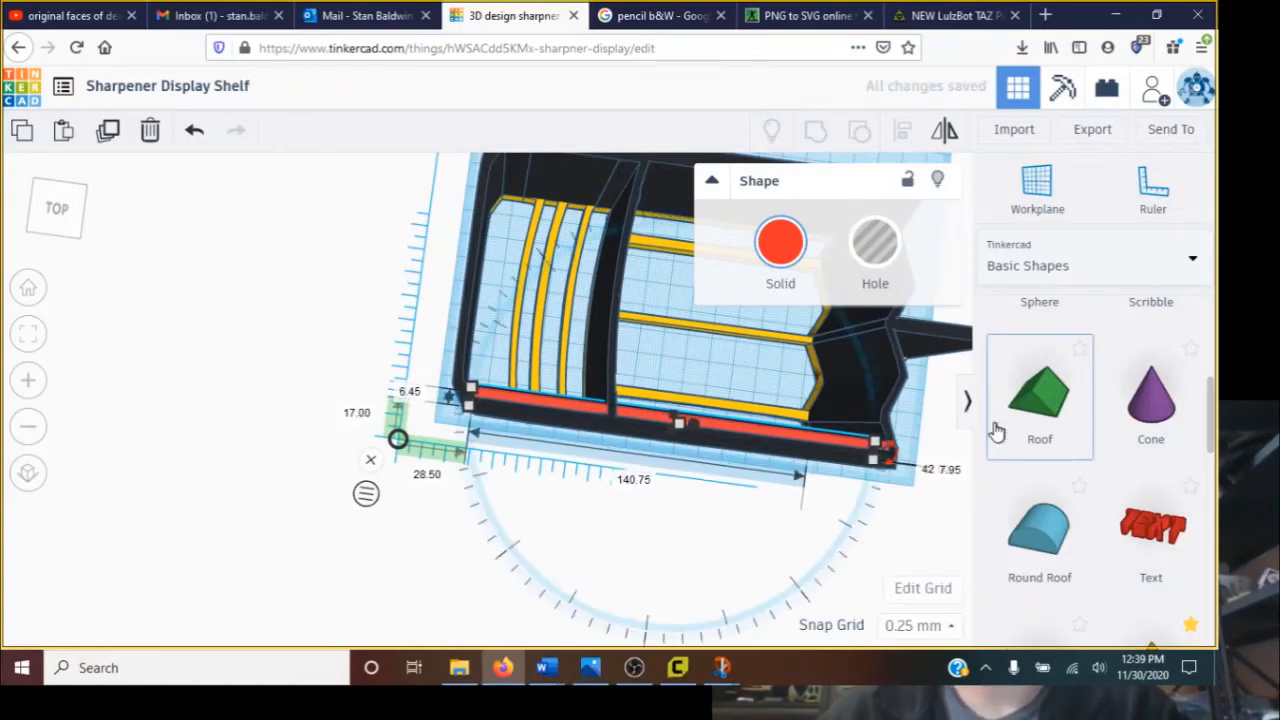
right_click_drag(910, 455, 593, 347)
Duplicate the long red strip and place the copy along the upper edge of the opposite outer side wall
key("ctrl+v")
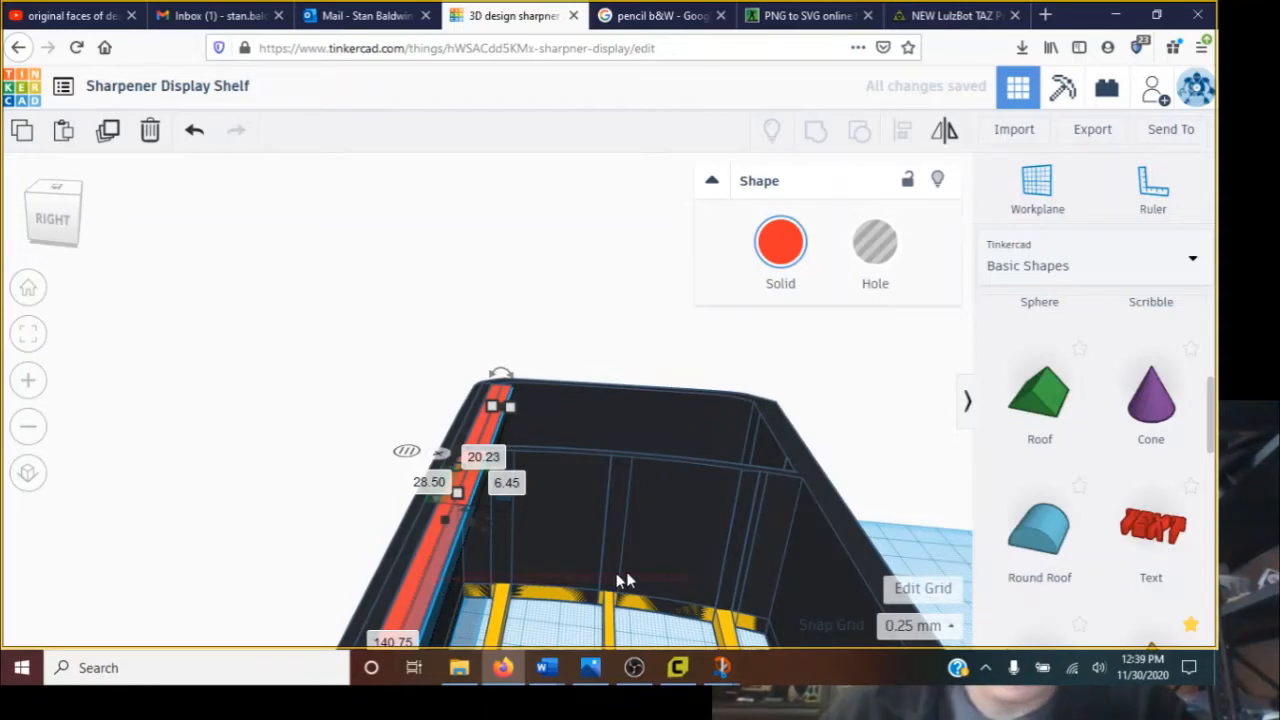
left_click_drag(617, 573, 158, 457)
left_click(208, 473)
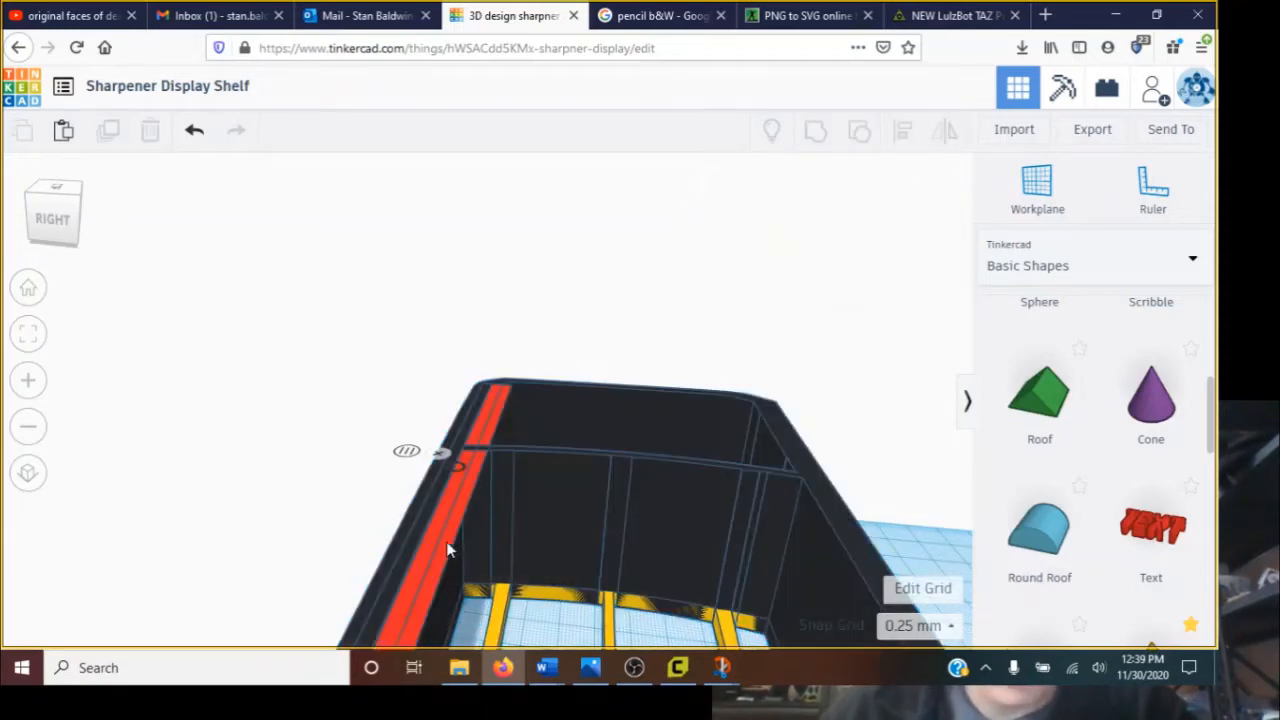
left_click_drag(446, 541, 900, 562)
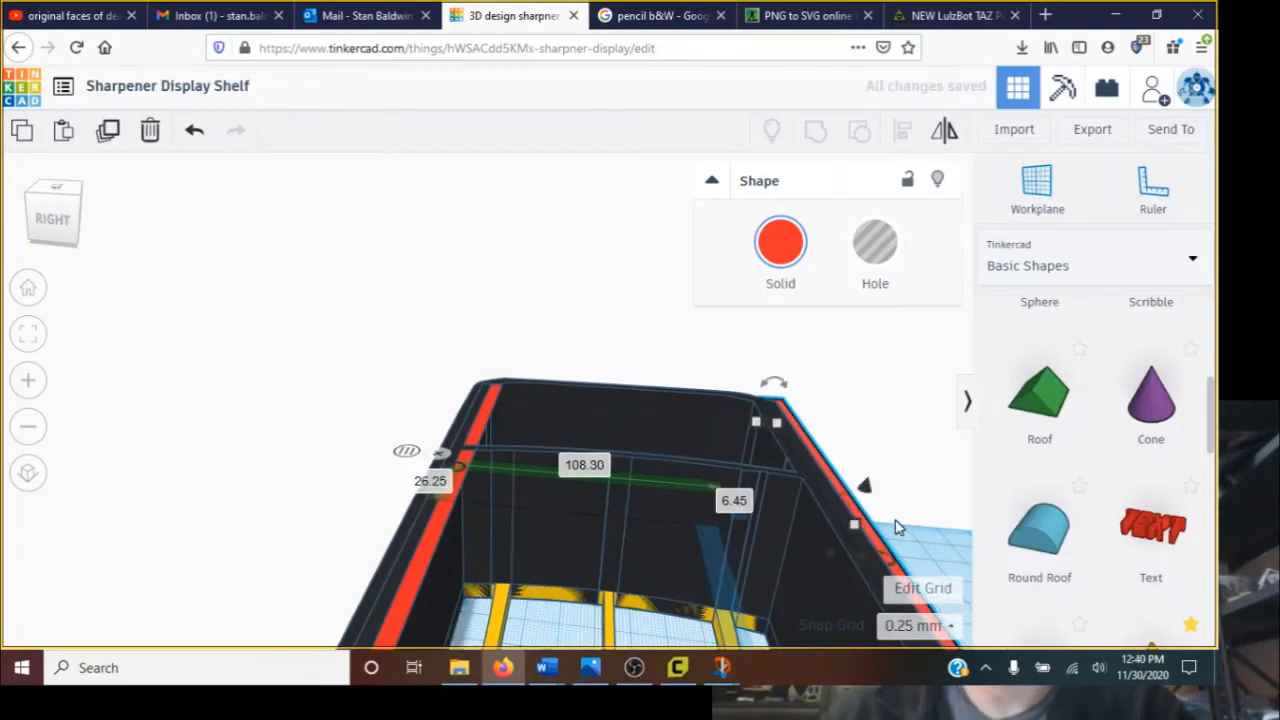
right_click_drag(897, 528, 612, 518)
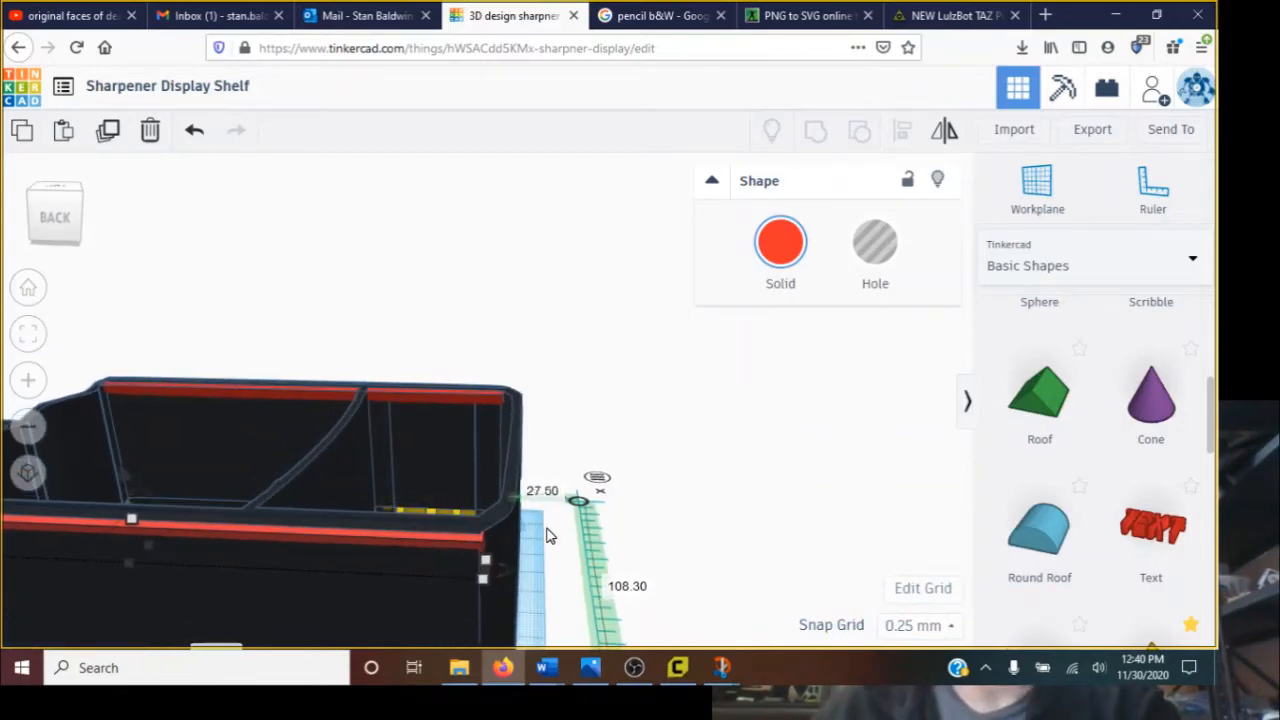
right_click_drag(225, 606, 620, 483)
middle_click_drag(480, 440, 215, 464)
Add another copy of the long red strip and move it alongside the divider at the pencil tip
key("ctrl+v")
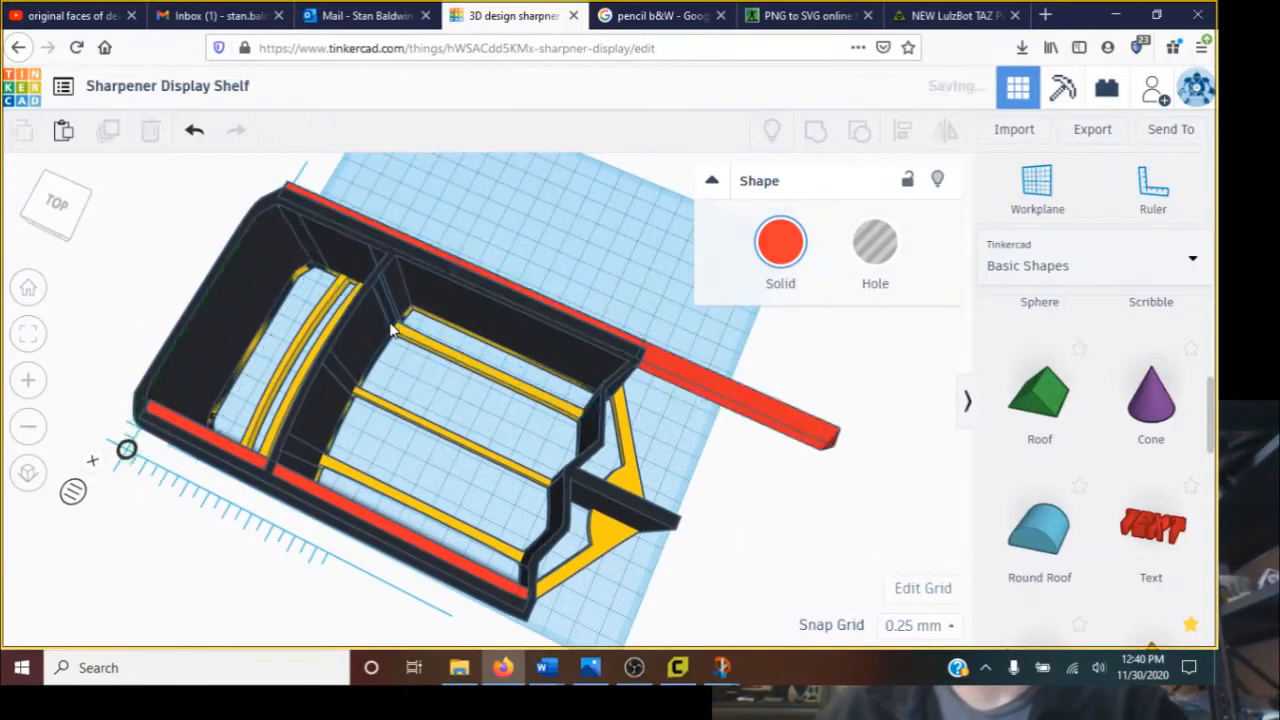
left_click_drag(753, 398, 894, 614)
scroll(875, 580, "down", 2)
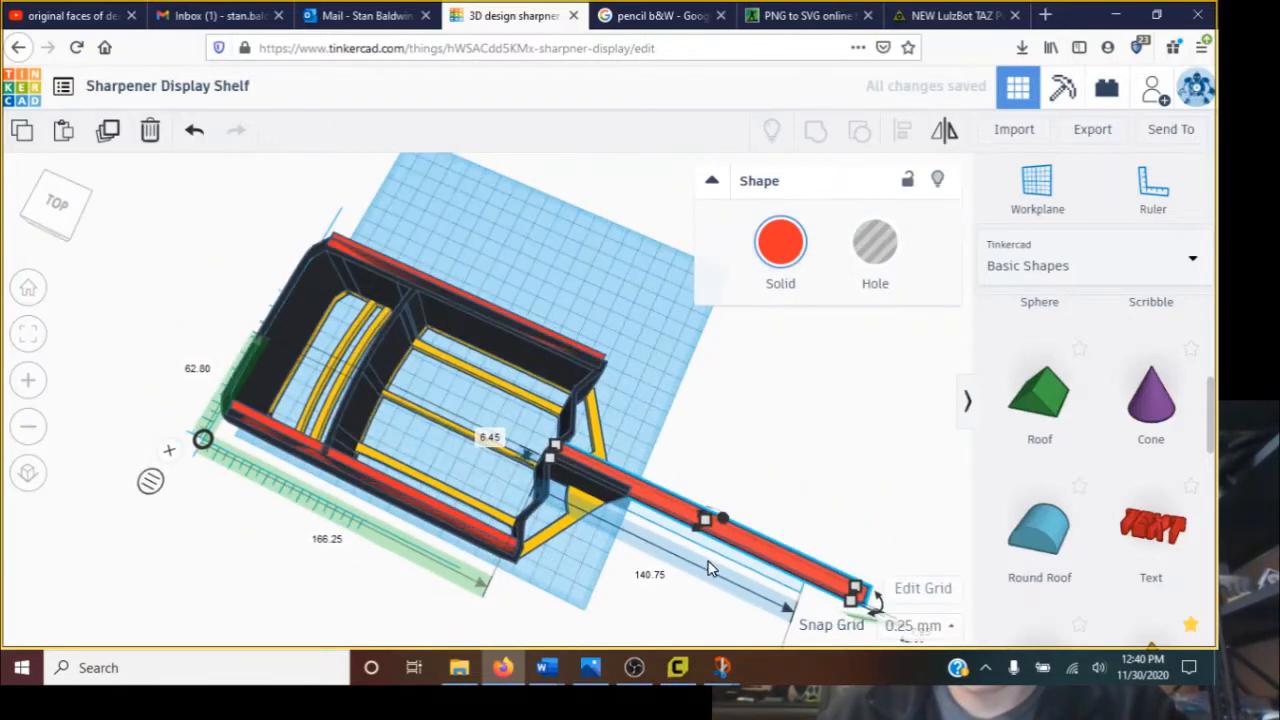
left_click(858, 610)
left_click(798, 576)
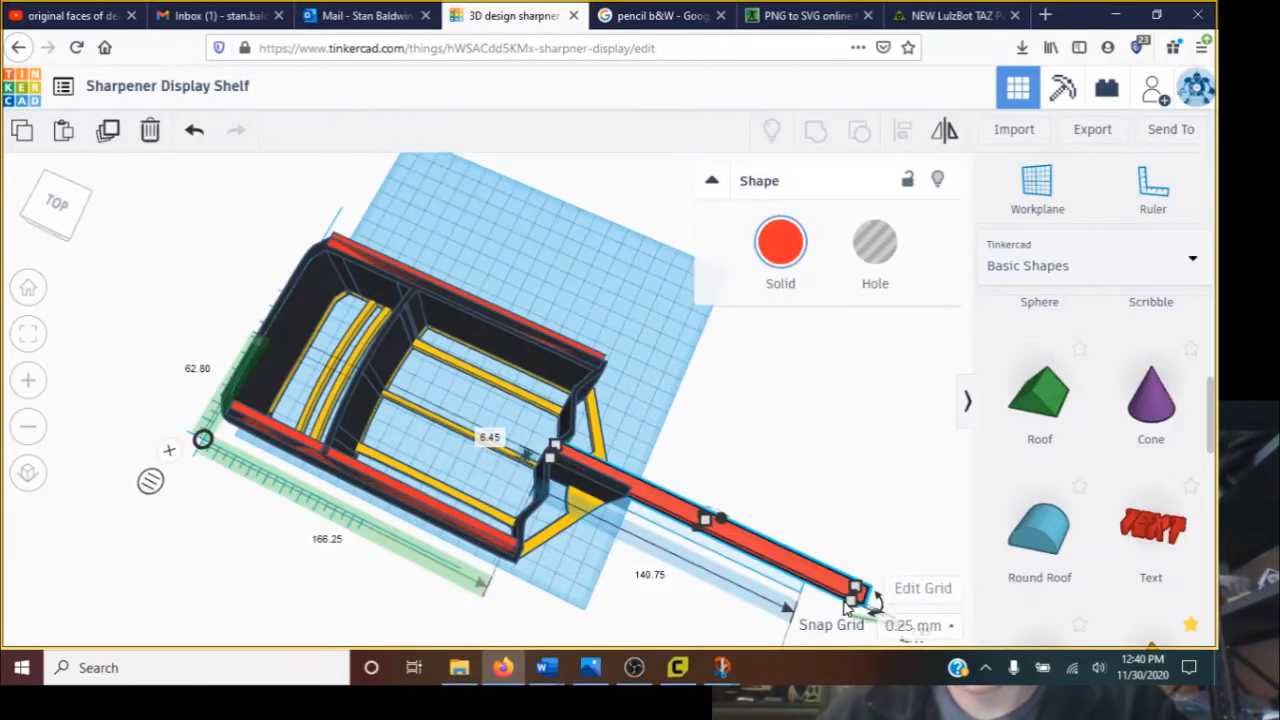
Shorten the strip on the pencil-tip divider to 36 mm and narrow it to 5.25 mm to fit the divider's upper edge
scroll(791, 491, "up", 1)
scroll(791, 491, "down", 4)
left_click_drag(738, 530, 581, 469)
scroll(660, 450, "up", 4)
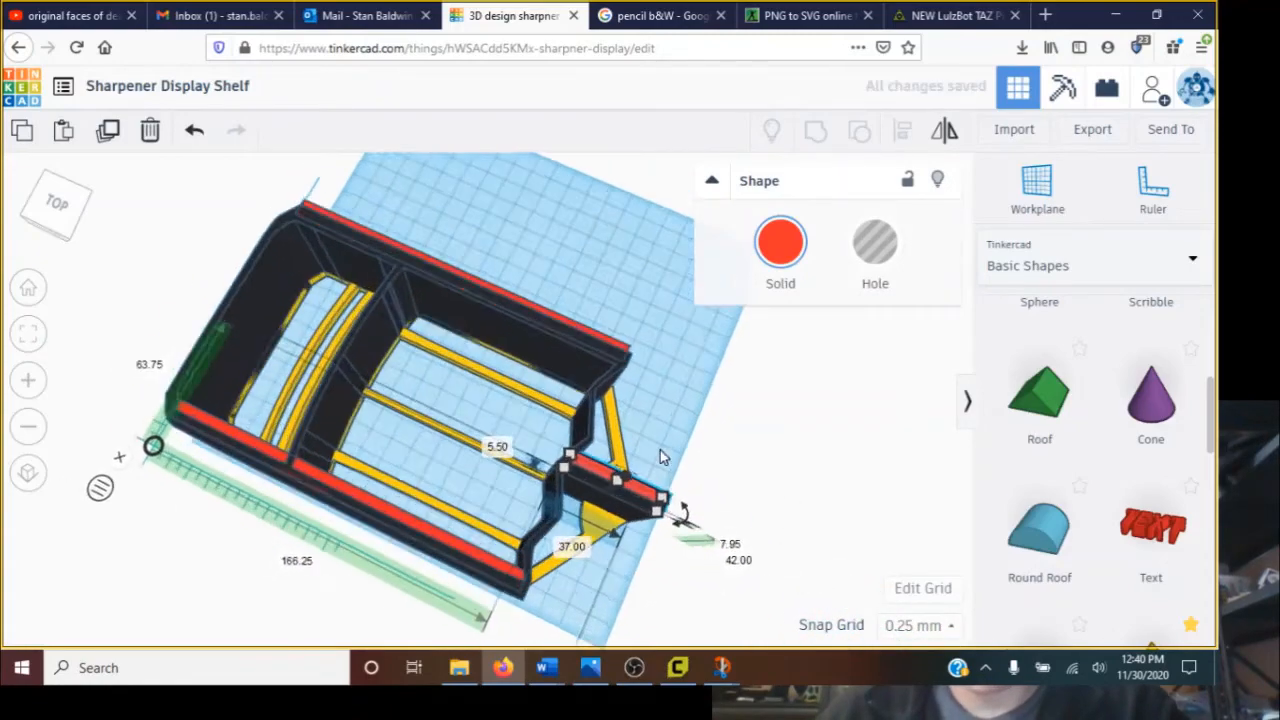
right_click_drag(660, 450, 583, 384)
left_click_drag(626, 589, 619, 581)
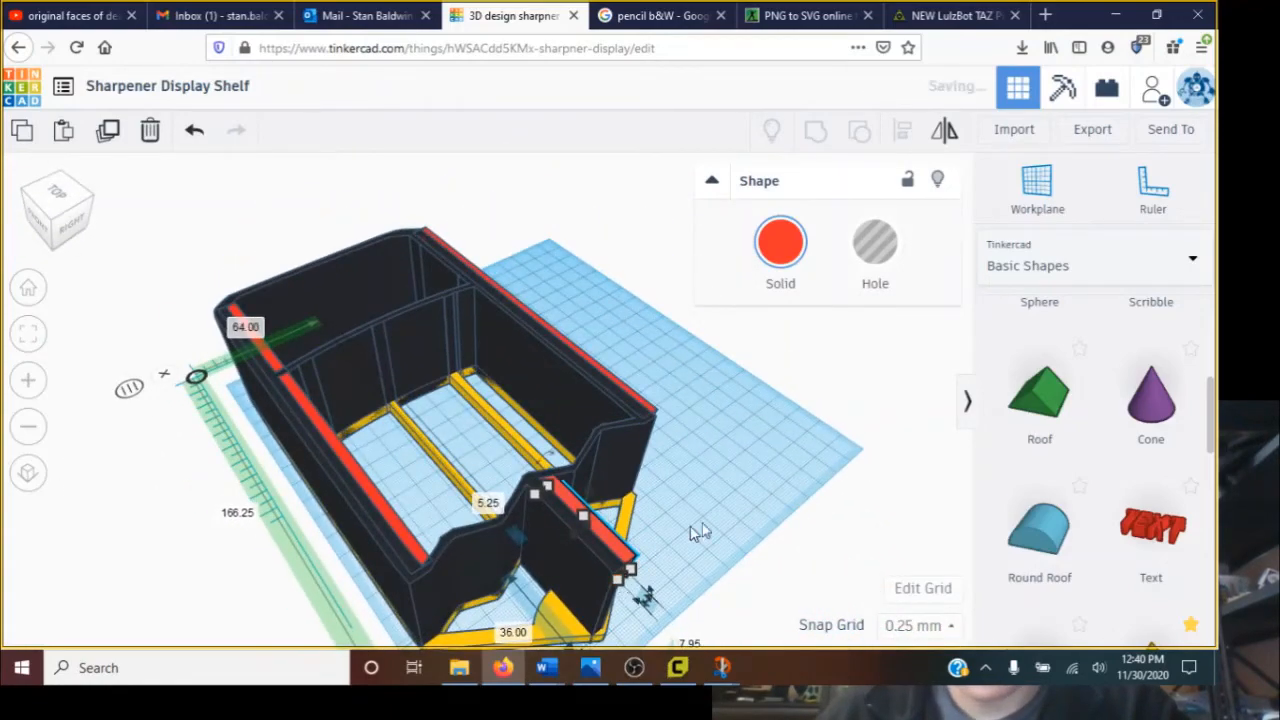
Make an upright red bar 6 by 8 mm and 35.75 mm high near the divider's tip end and drop it to the workplane
right_click_drag(691, 531, 287, 462)
left_click_drag(270, 443, 275, 445)
left_click_drag(327, 410, 315, 413)
left_click_drag(327, 366, 327, 355)
left_click_drag(327, 407, 328, 435, "alt")
left_click_drag(371, 391, 269, 396)
key("d")
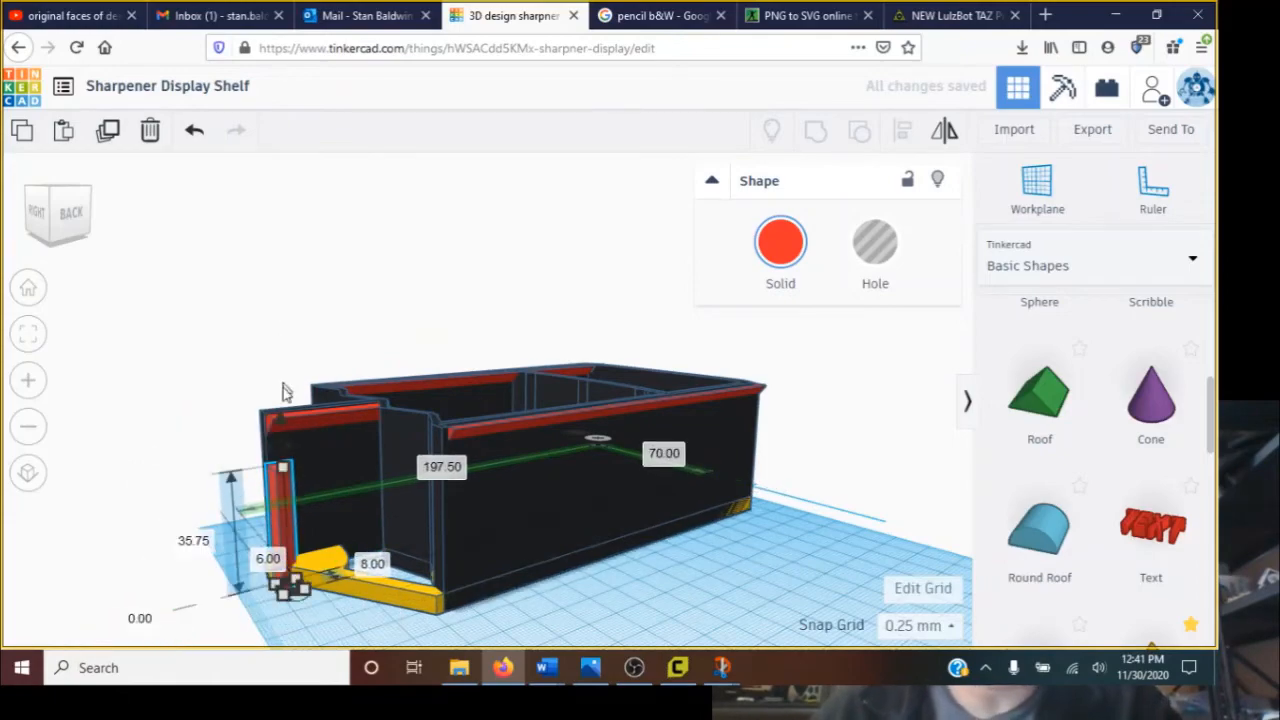
Make the upright red bar 49 mm high and fit it against the end of the pencil-tip divider
right_click_drag(187, 521, 302, 542)
left_click_drag(388, 507, 387, 452)
left_click_drag(392, 517, 370, 512)
right_click_drag(370, 512, 276, 494)
left_click_drag(276, 494, 272, 494)
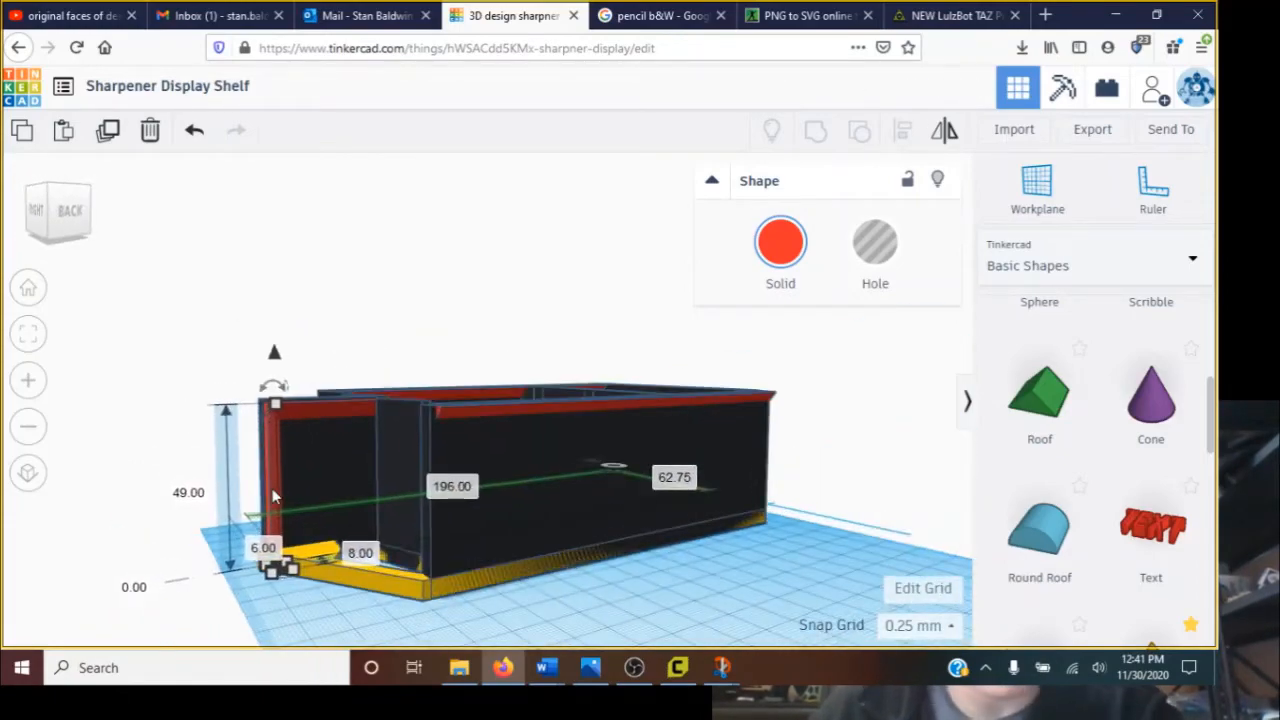
Duplicate the upright red bar and place the copy at the pencil-tip end of the outer side wall
right_click_drag(272, 494, 350, 547)
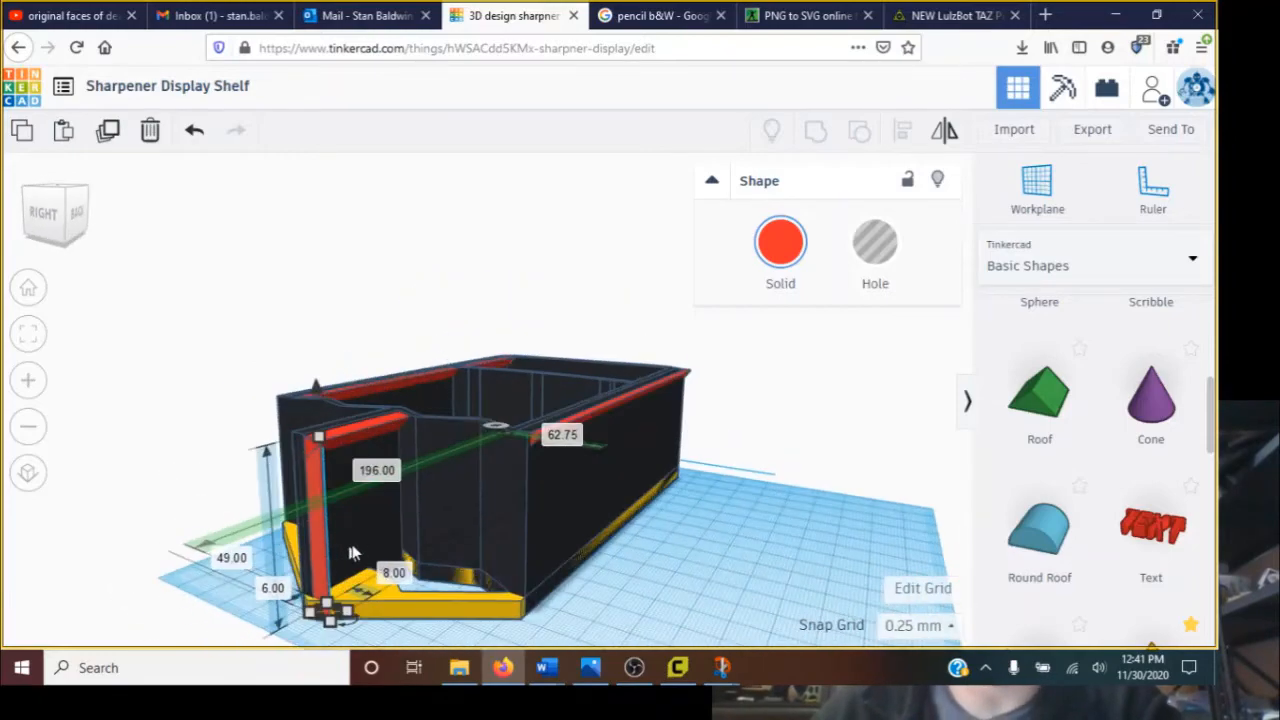
right_click_drag(511, 530, 500, 490)
left_click_drag(296, 545, 467, 566)
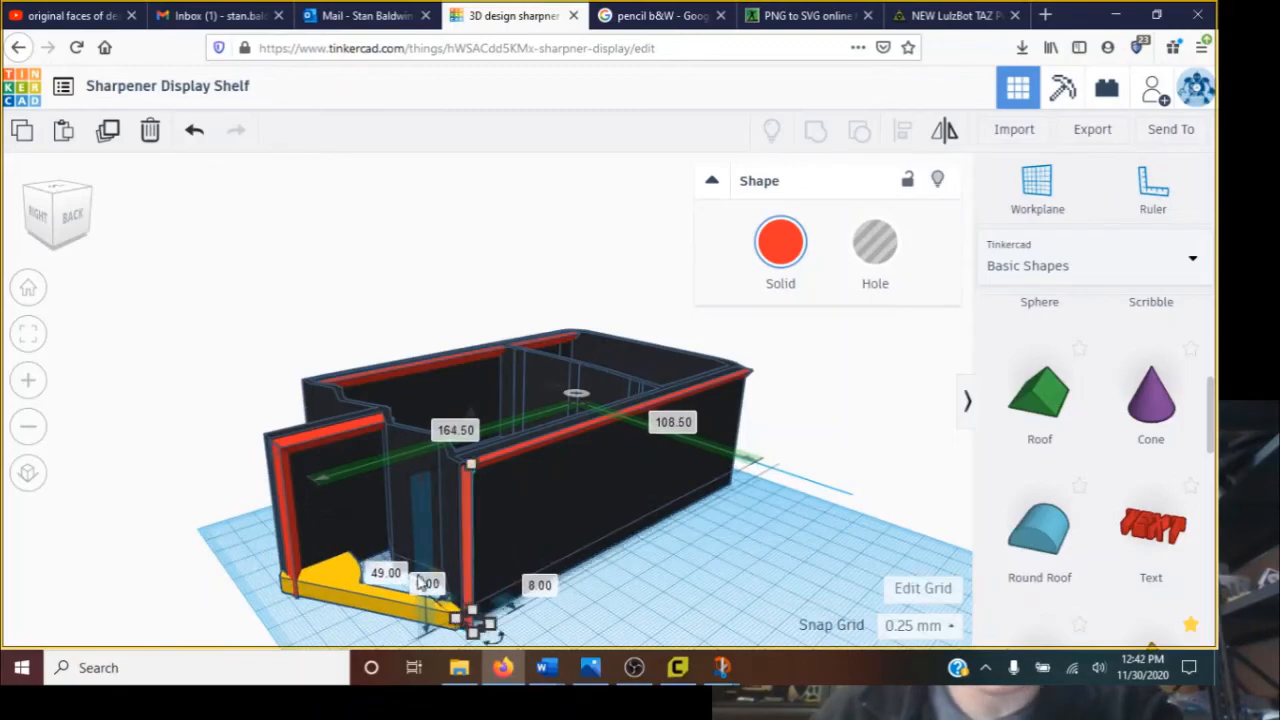
right_click_drag(480, 622, 414, 586)
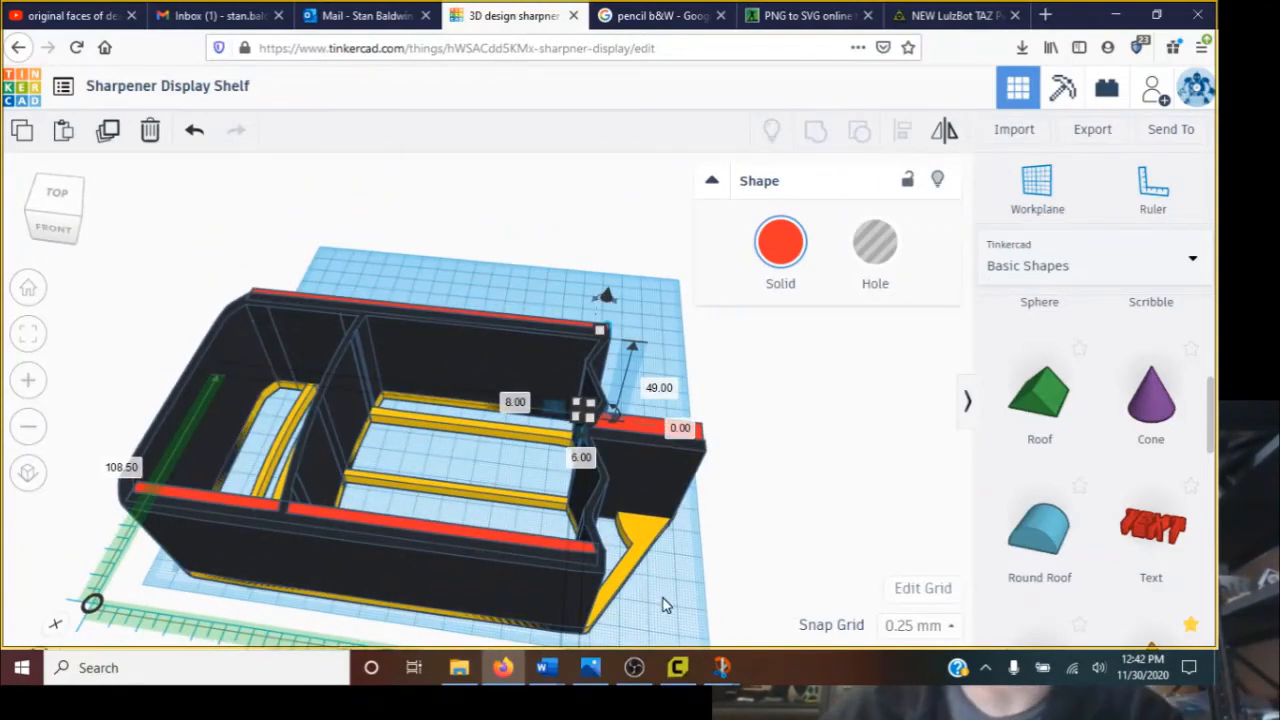
right_click_drag(663, 606, 396, 618)
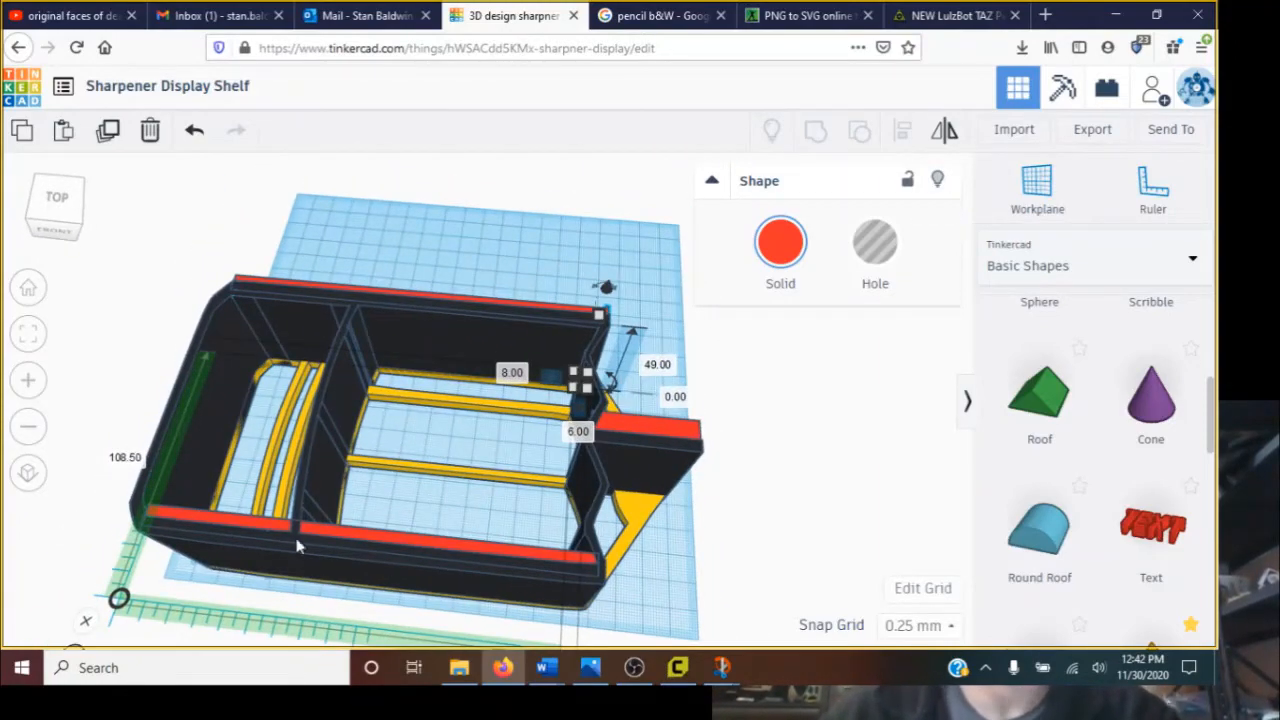
right_click_drag(240, 433, 256, 528)
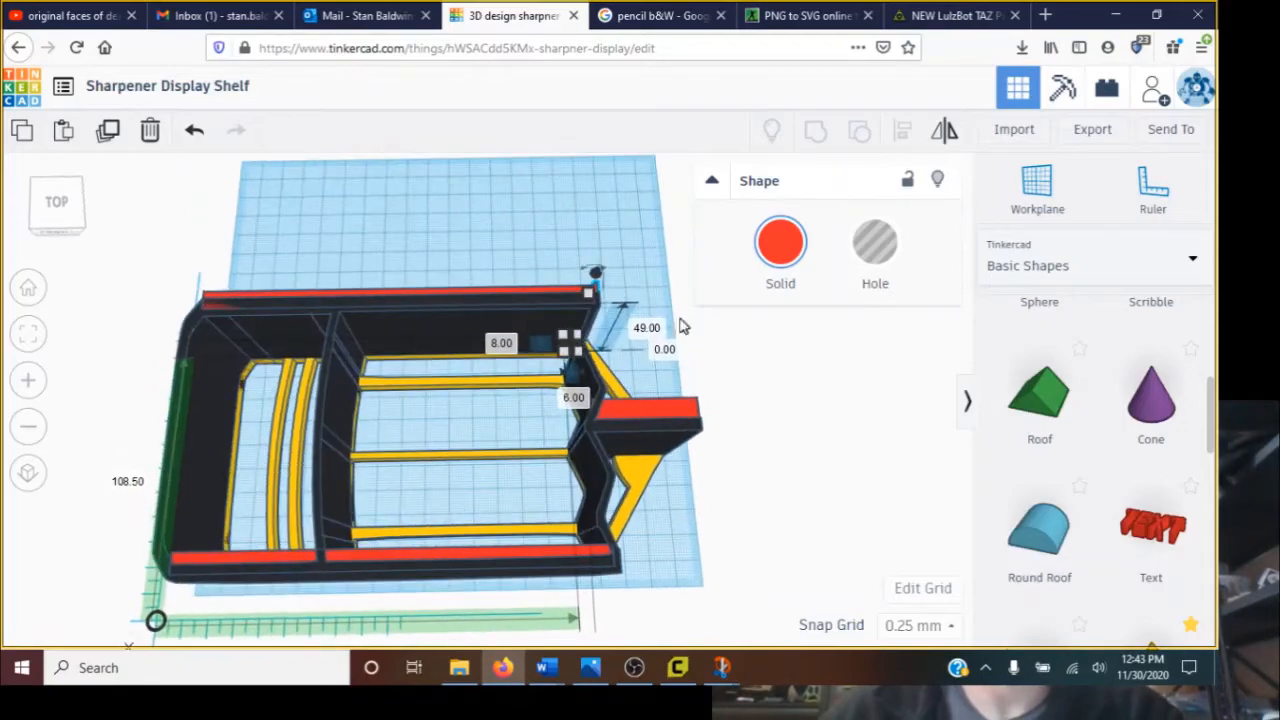
left_click(634, 667)
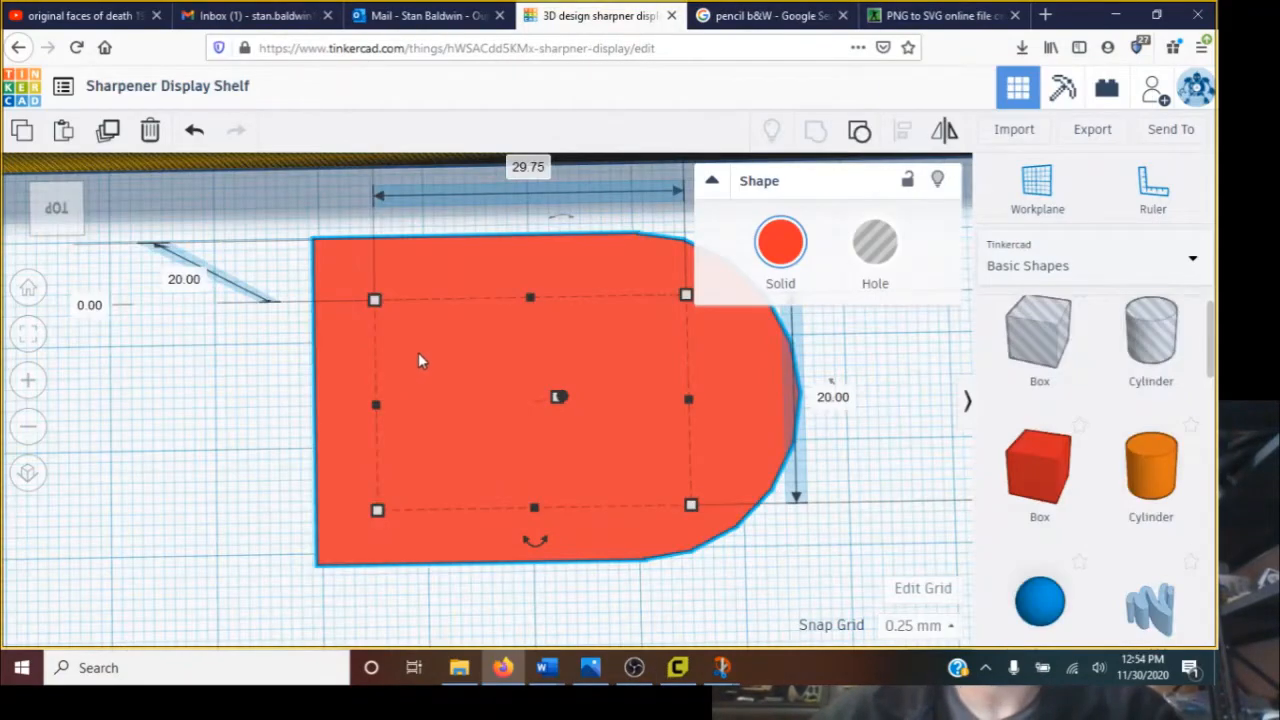
Reduce the height of the red round-ended shape beside the yellow wall to 5 mm
scroll(418, 355, "down", 3)
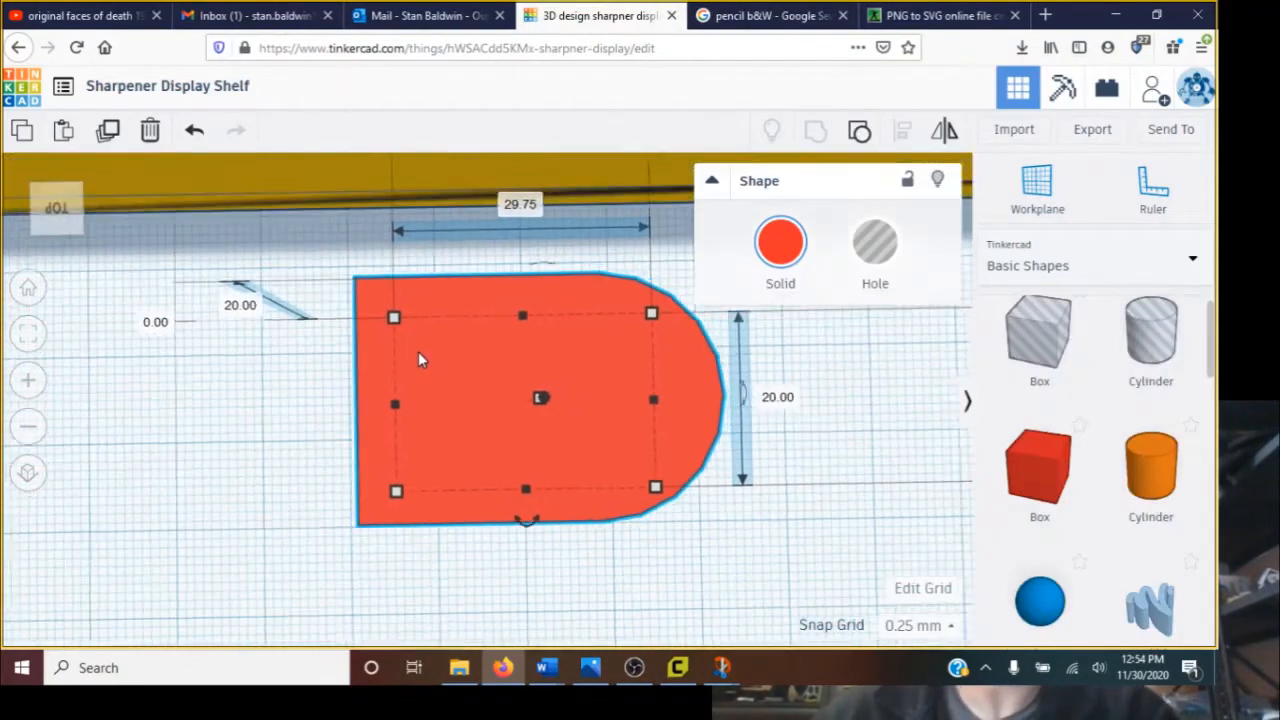
right_click_drag(418, 365, 400, 286)
left_click(517, 408)
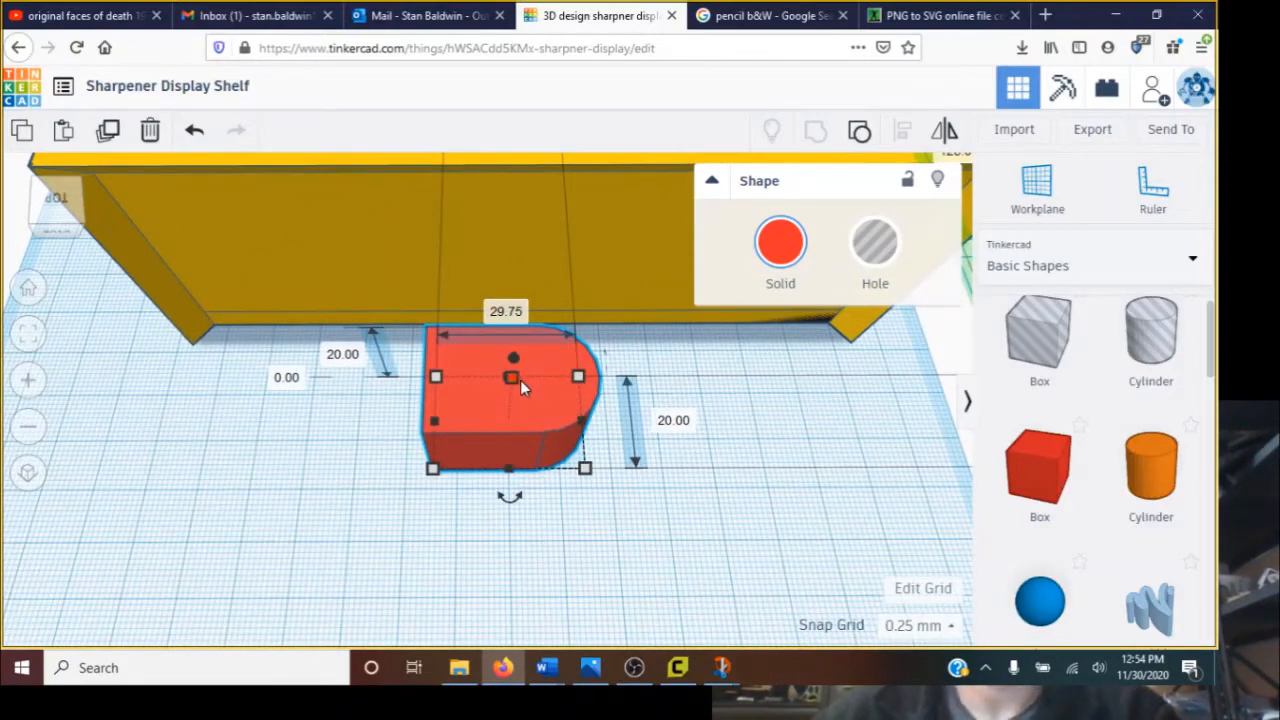
left_click_drag(513, 380, 513, 407)
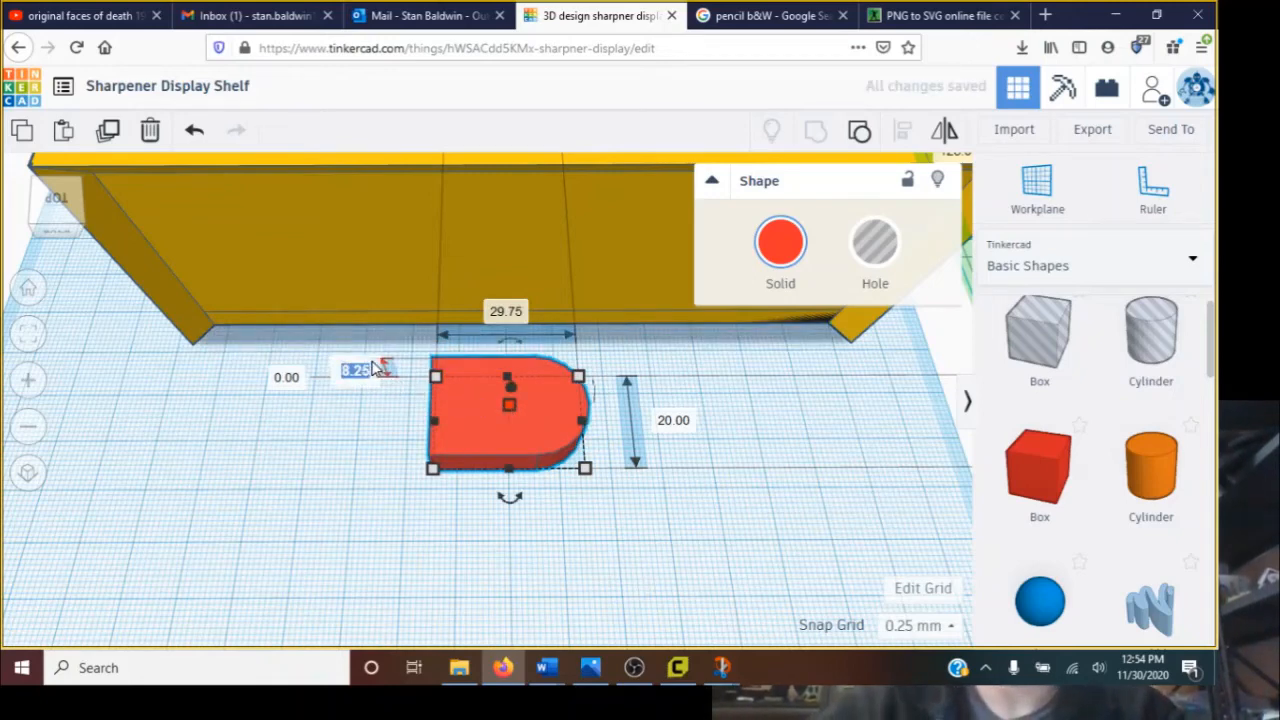
key("Return")
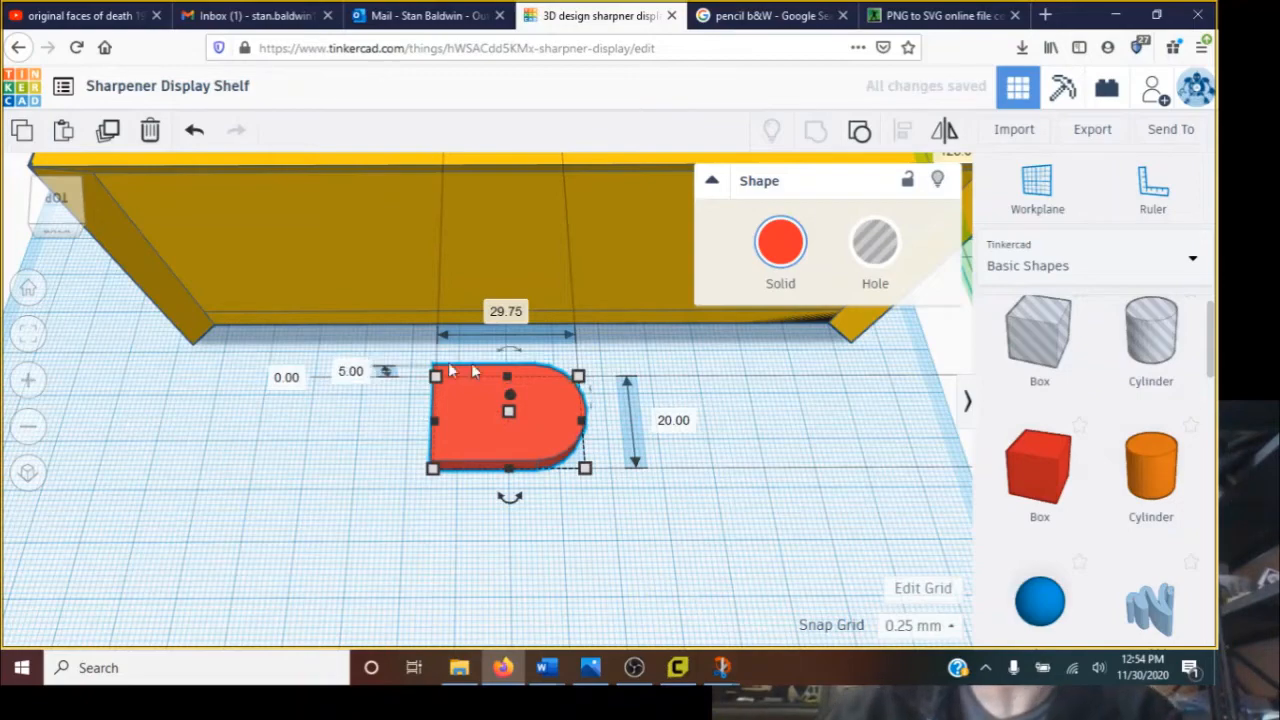
scroll(536, 370, "up", 2)
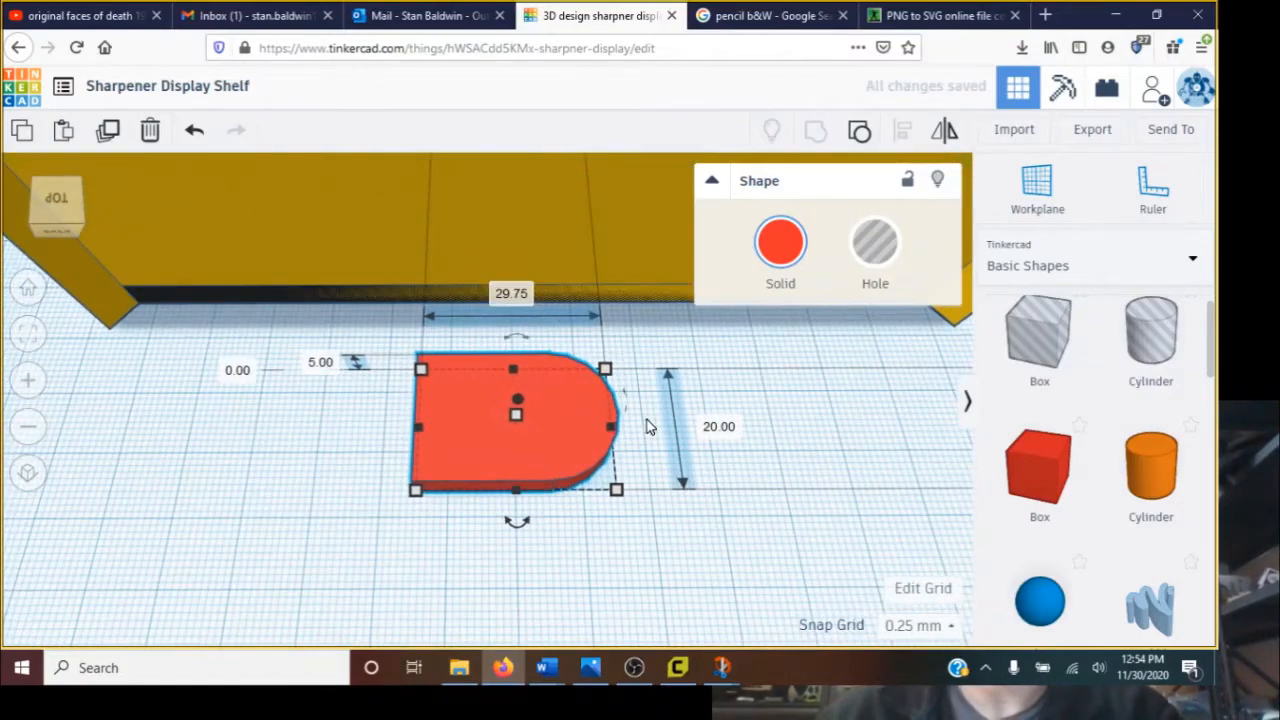
left_click(646, 425)
left_click(591, 412)
key("ctrl+shift+g")
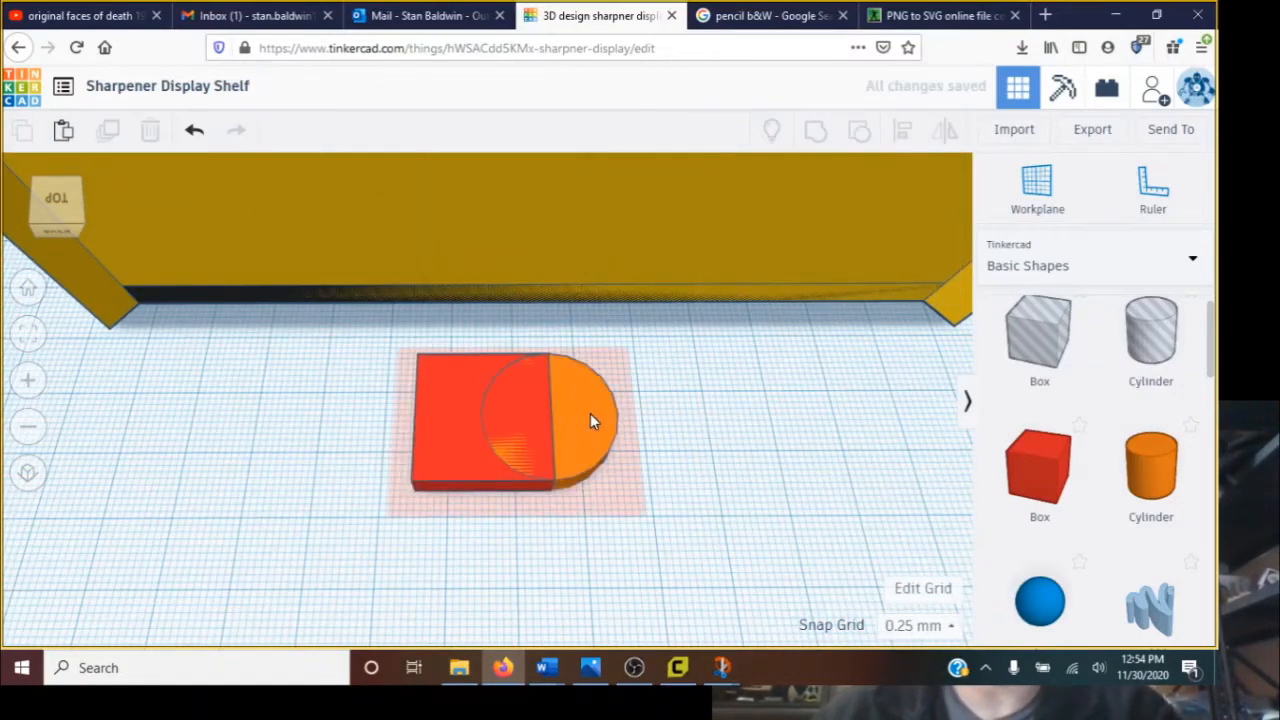
Duplicate the red round-ended shape and scale the copy proportionally to 22.5 by 15 mm, keeping it 5 mm high
left_click(549, 468)
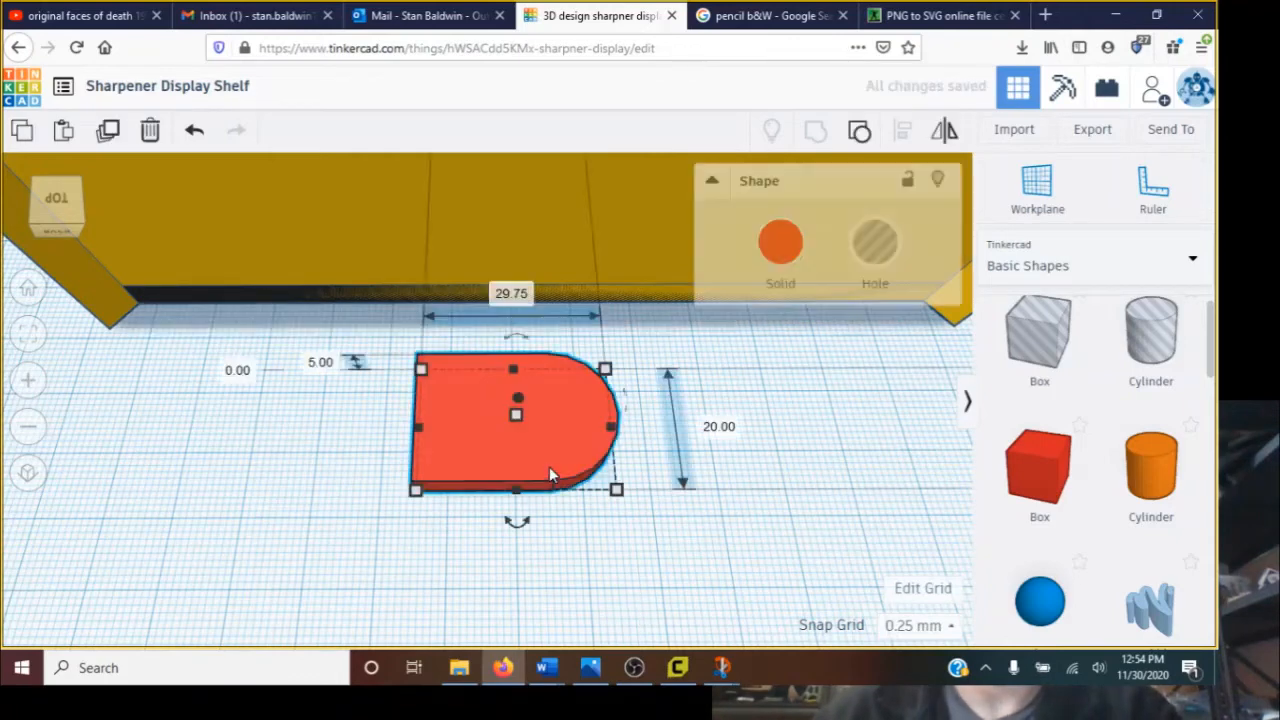
key("ctrl+c")
key("ctrl+v")
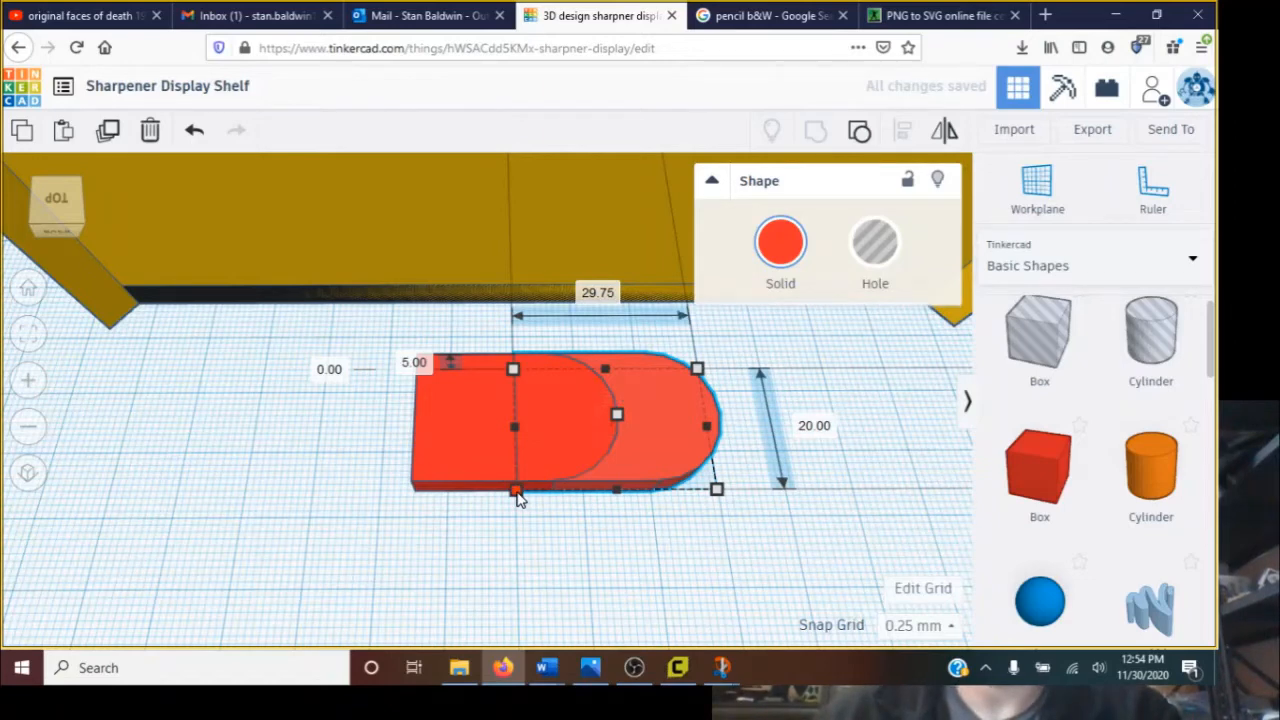
left_click_drag(517, 495, 535, 482)
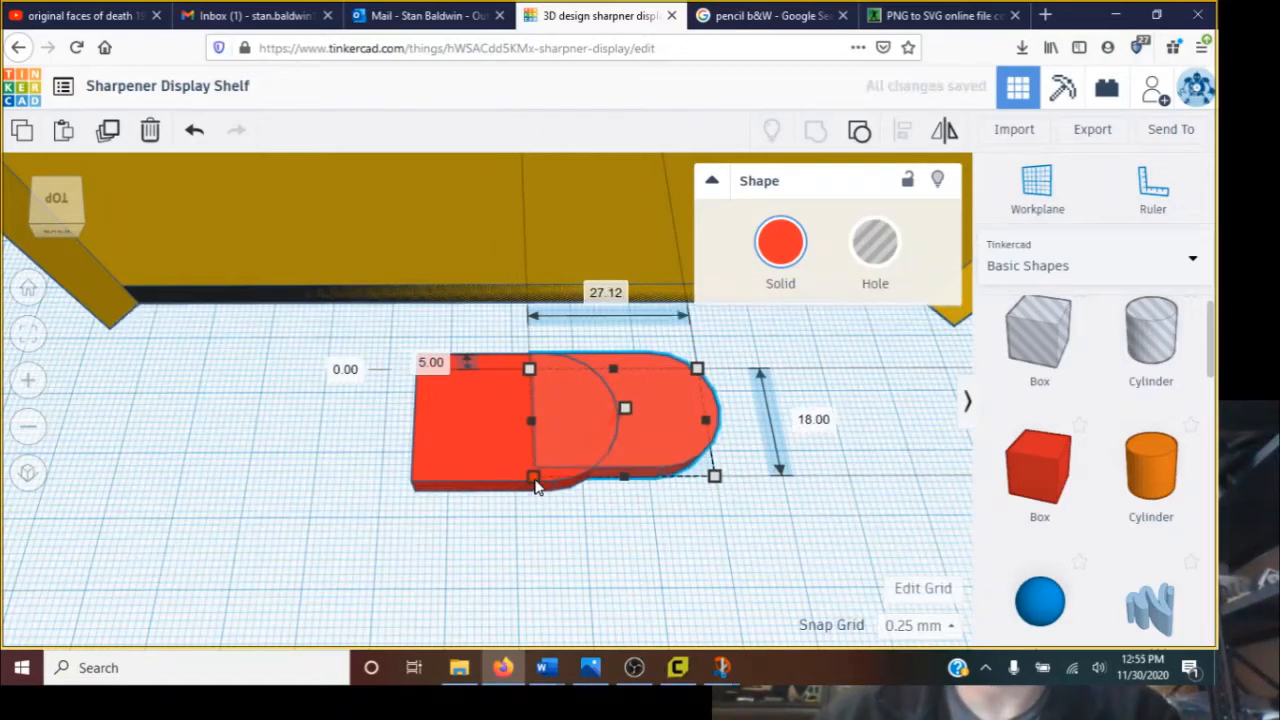
key("ctrl+z")
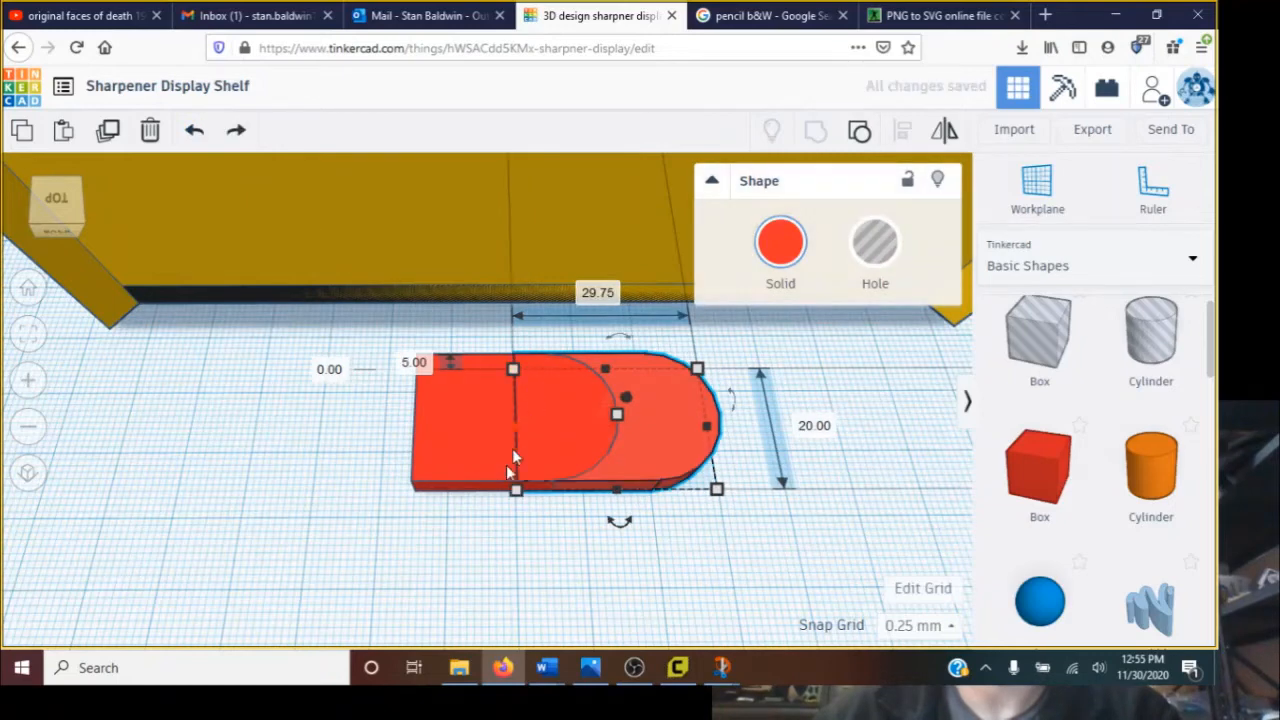
left_click_drag(515, 492, 539, 480)
key("alt")
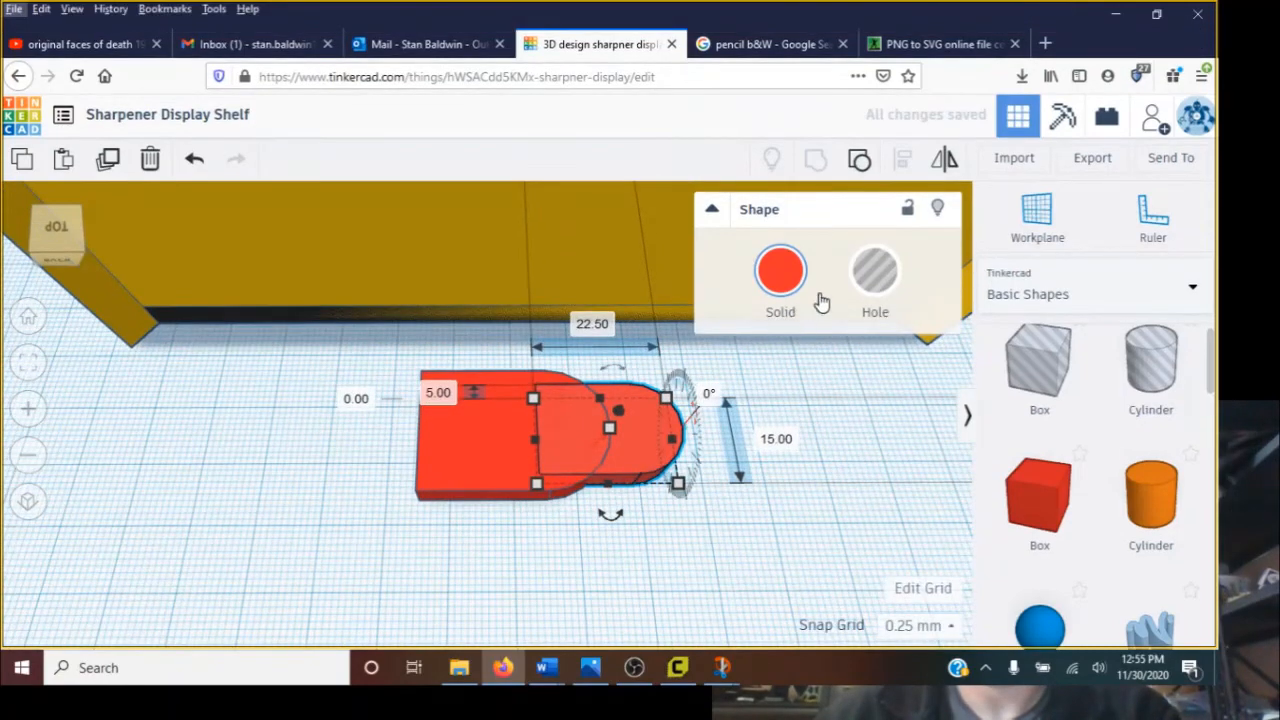
Turn the smaller round-ended copy into a hole and centre it inside the larger red shape
left_click(876, 280)
left_click_drag(637, 429, 537, 437)
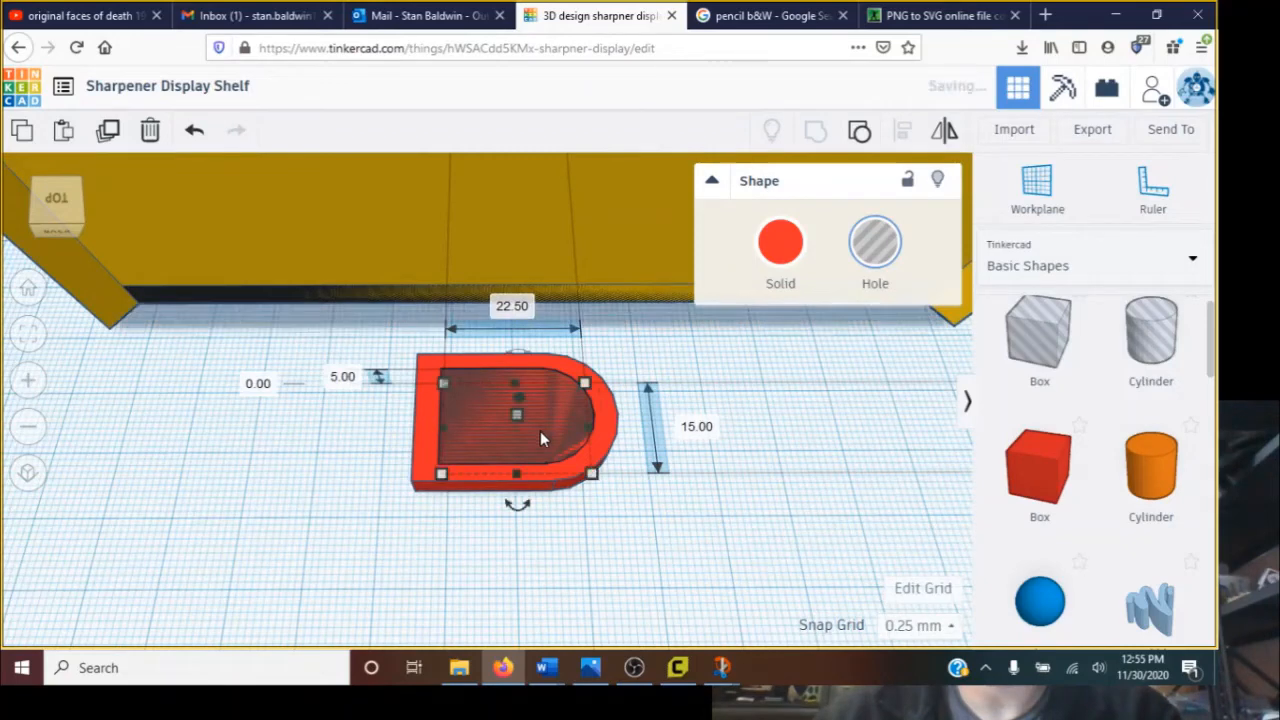
left_click(432, 396, "shift")
key("l")
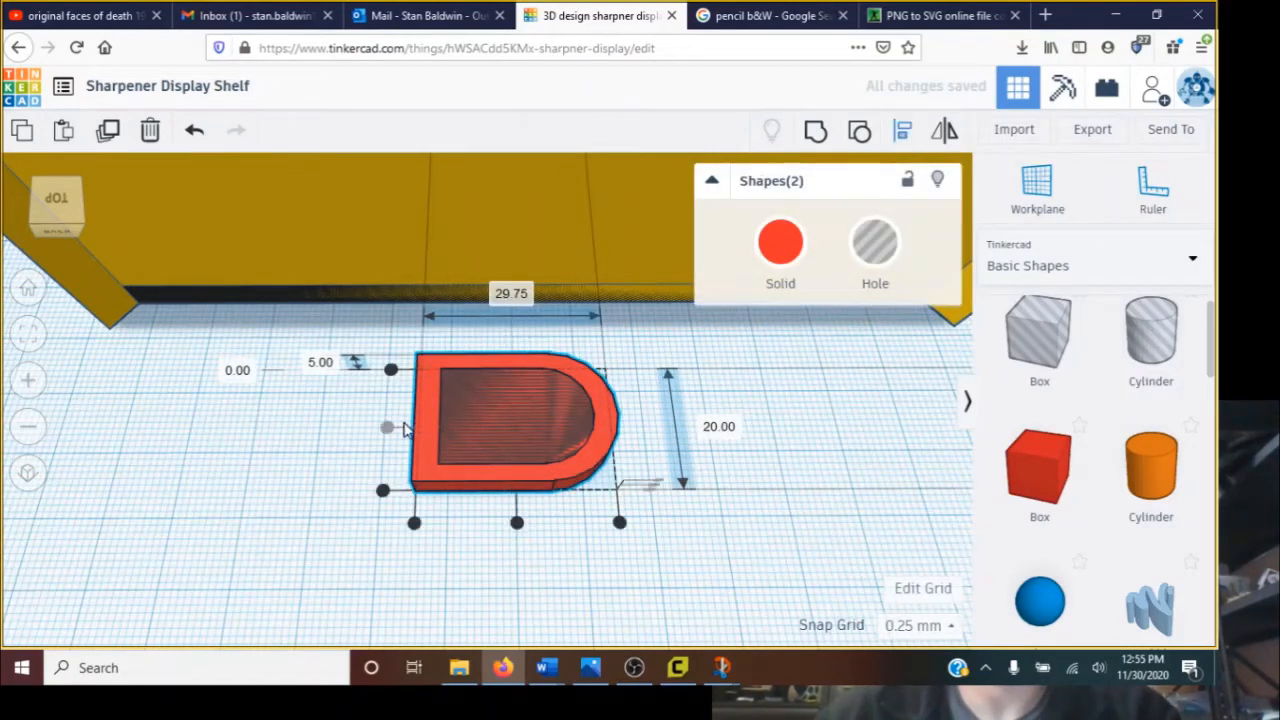
left_click(516, 523)
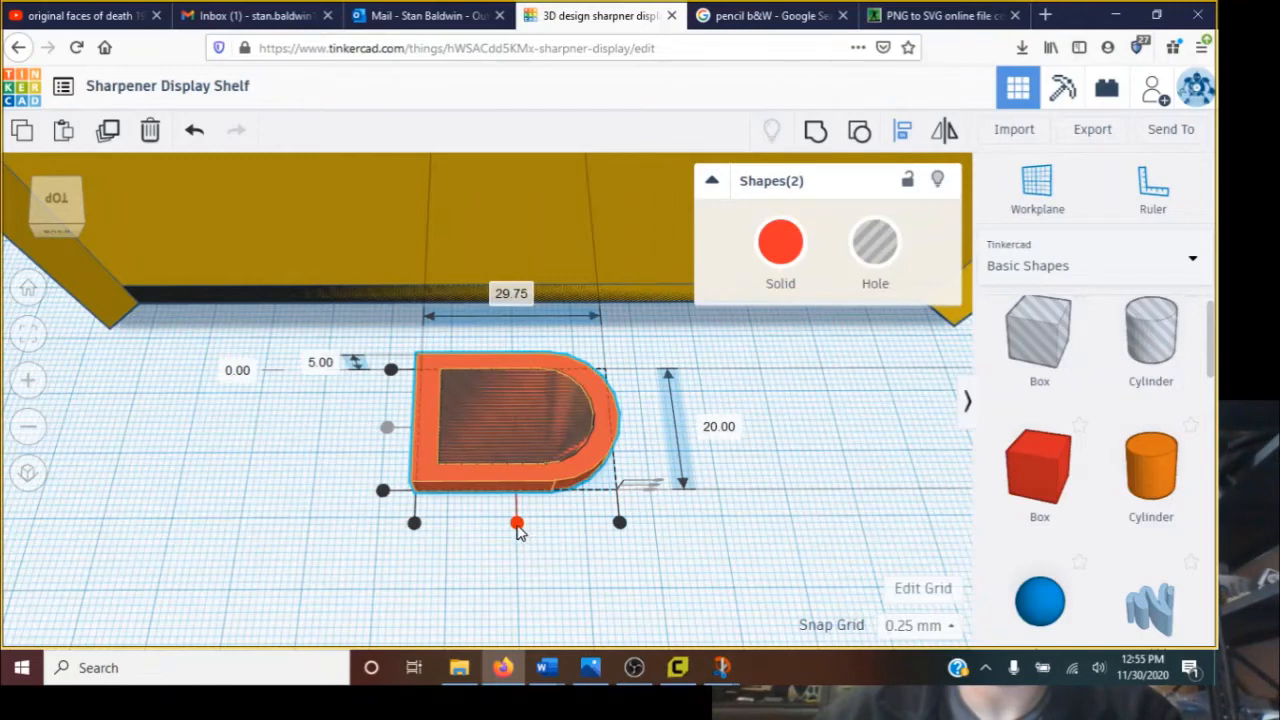
left_click(572, 533)
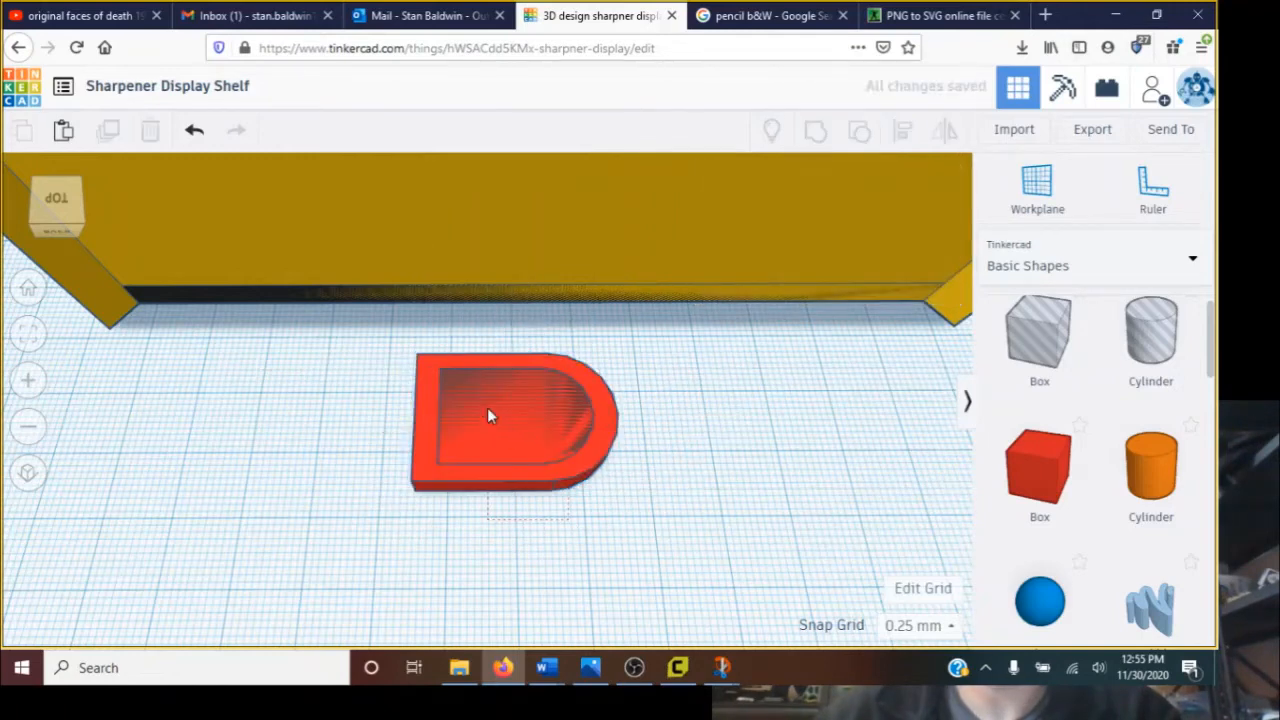
left_click(555, 402)
left_click(860, 135)
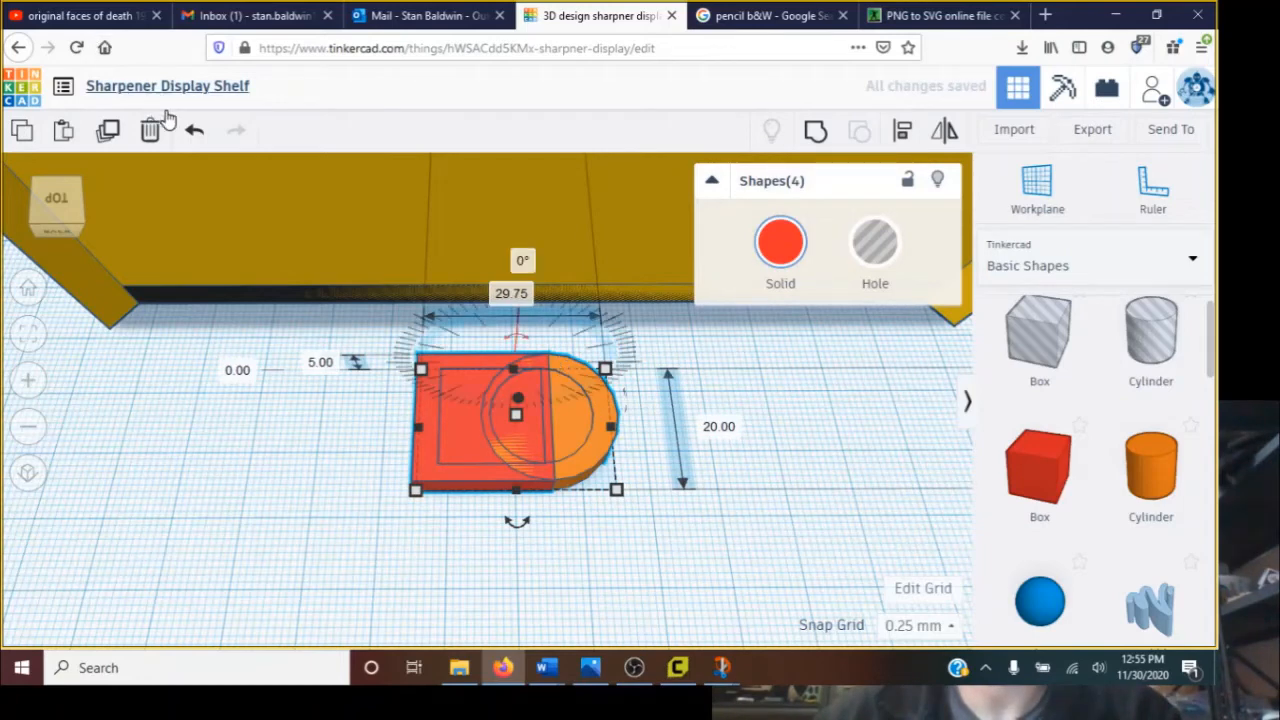
left_click(192, 134)
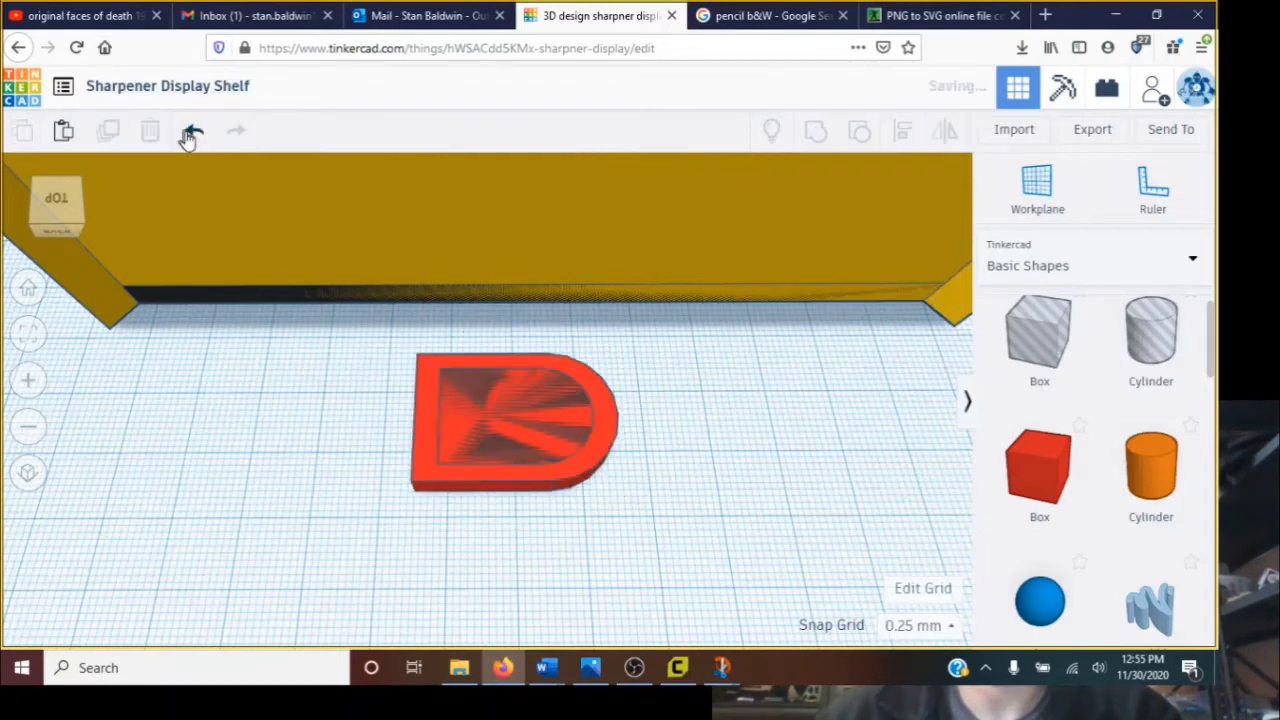
Move the large red round-ended shape aside, and place the smaller hole over it with a height of 9 mm
left_click(475, 422)
mouse_move(515, 416)
left_mouse_down()
mouse_move(518, 399)
mouse_move(517, 416)
left_mouse_up()
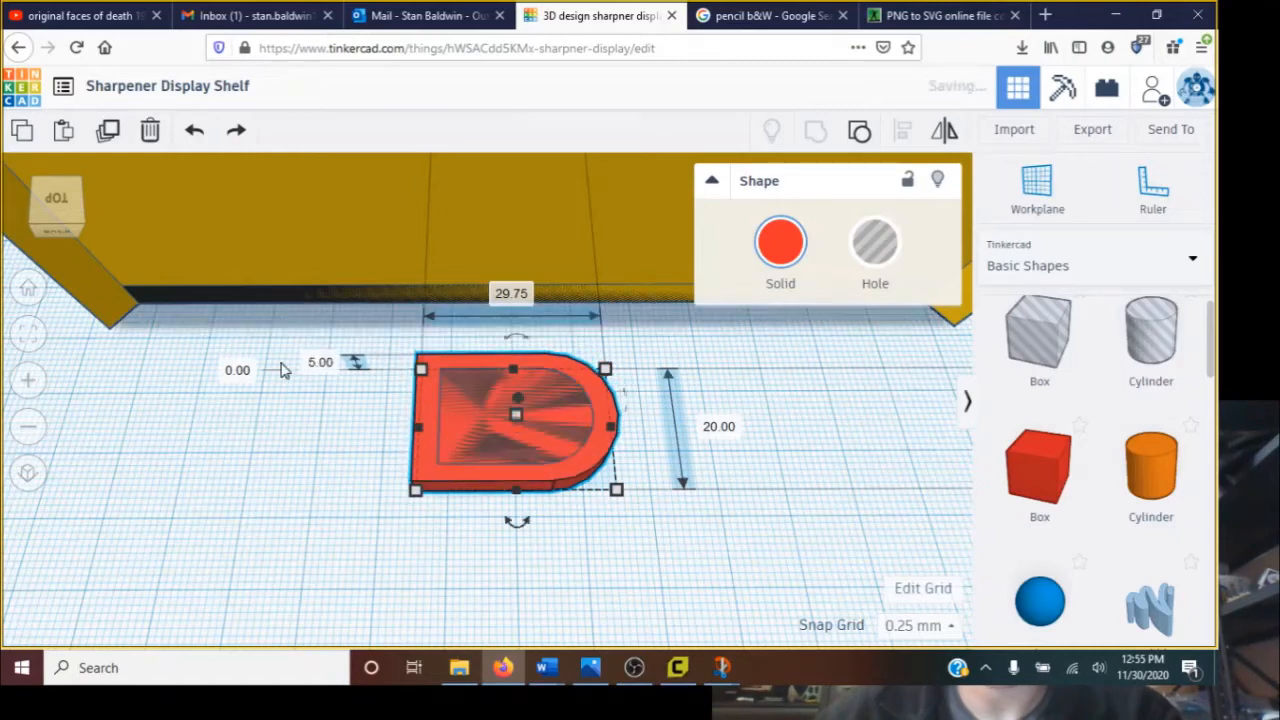
left_click(531, 536)
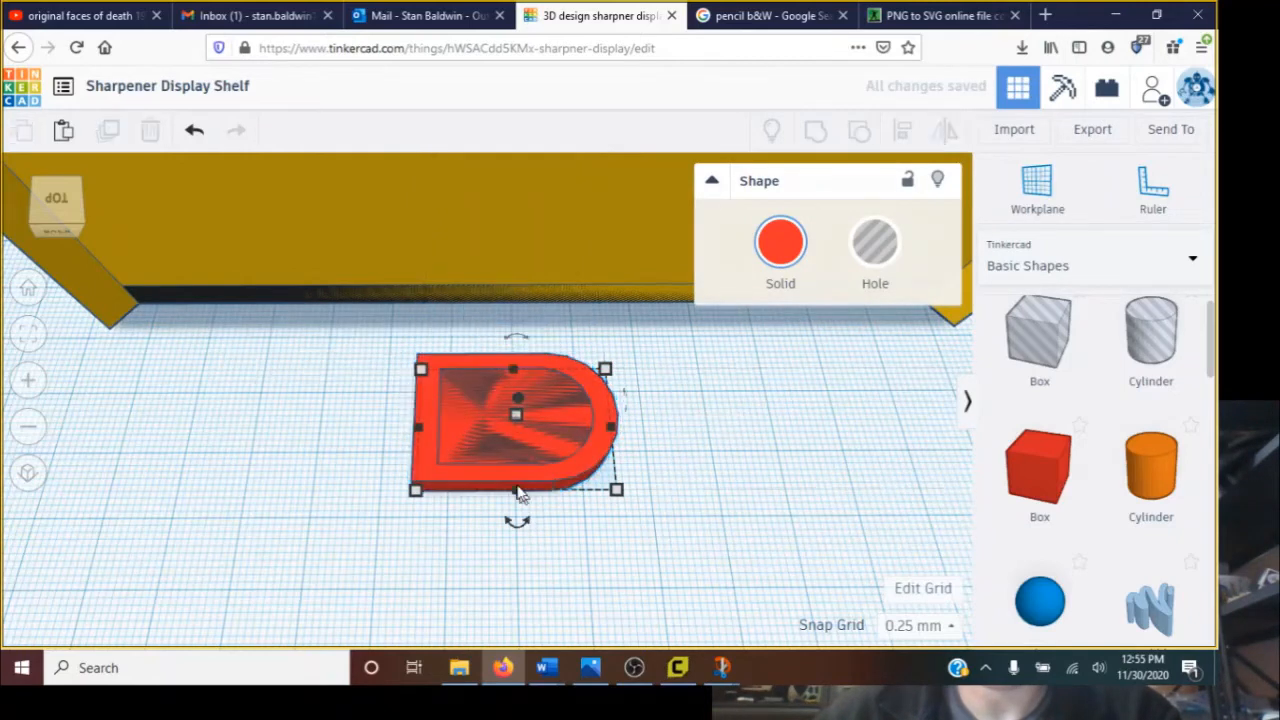
left_click_drag(515, 483, 383, 470)
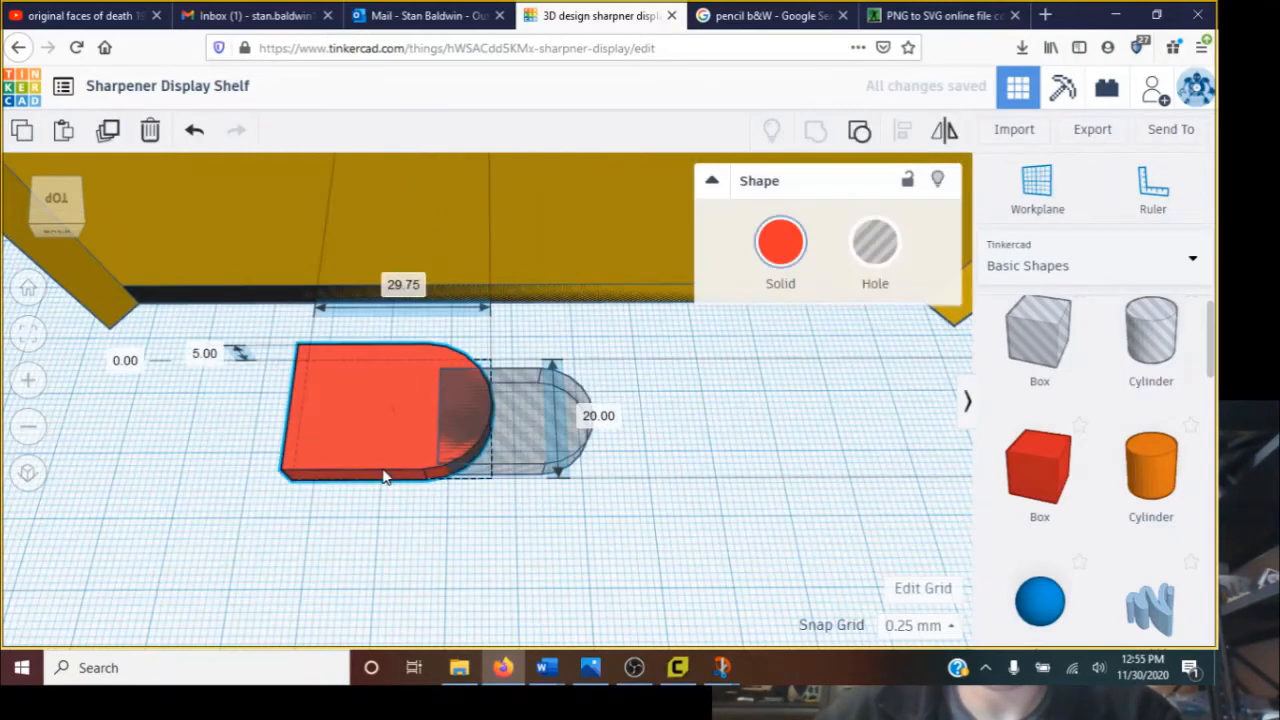
left_click(519, 456)
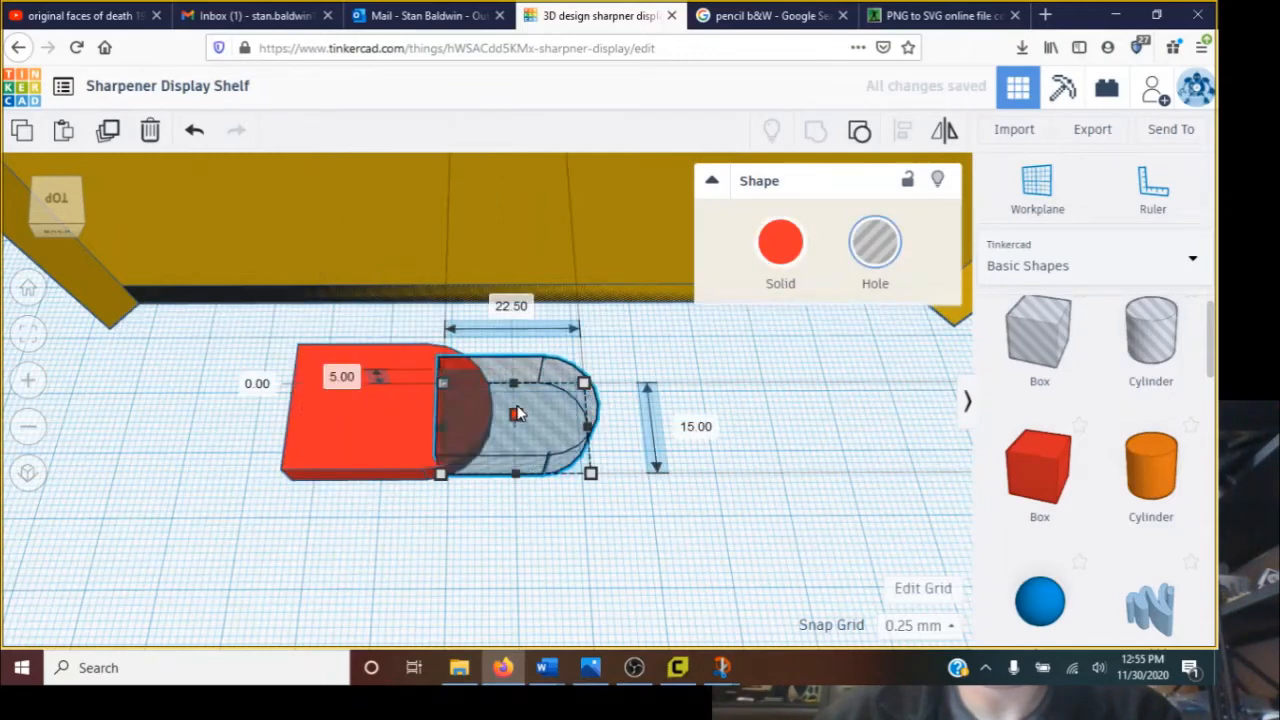
left_click_drag(518, 422, 447, 431)
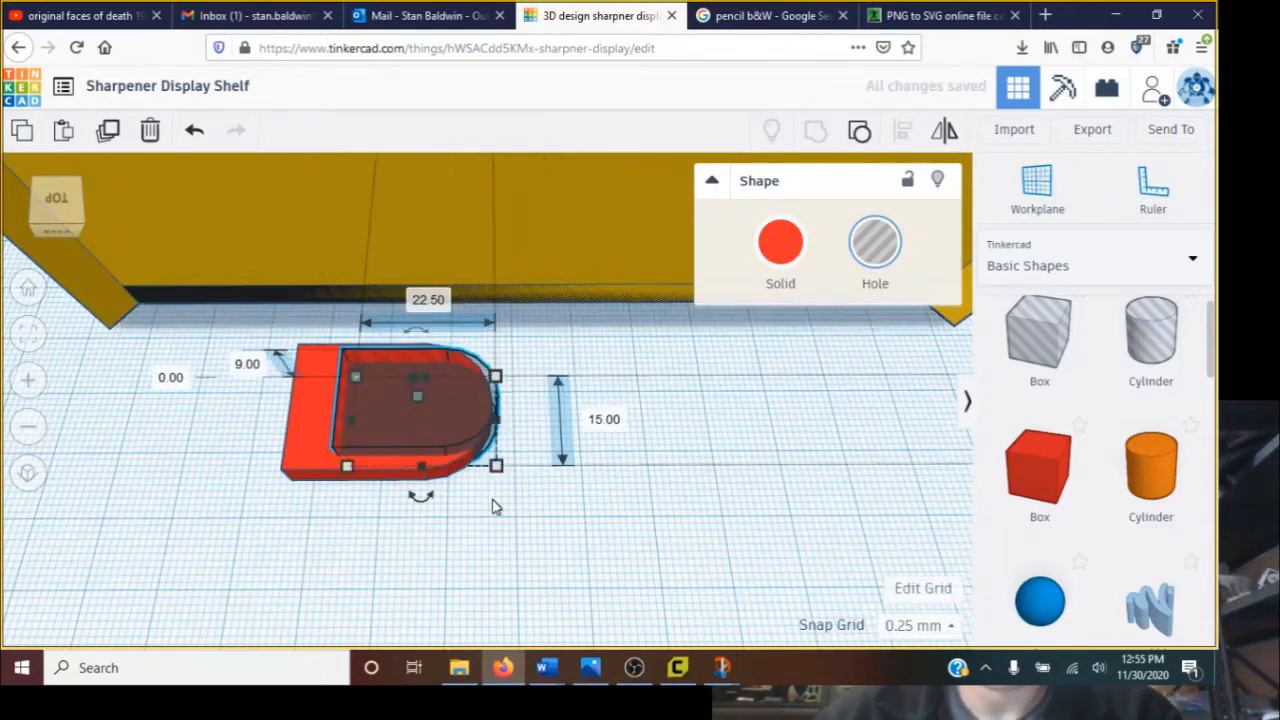
Try grouping the off-centre hole with the red round-ended shape
key("ctrl+a")
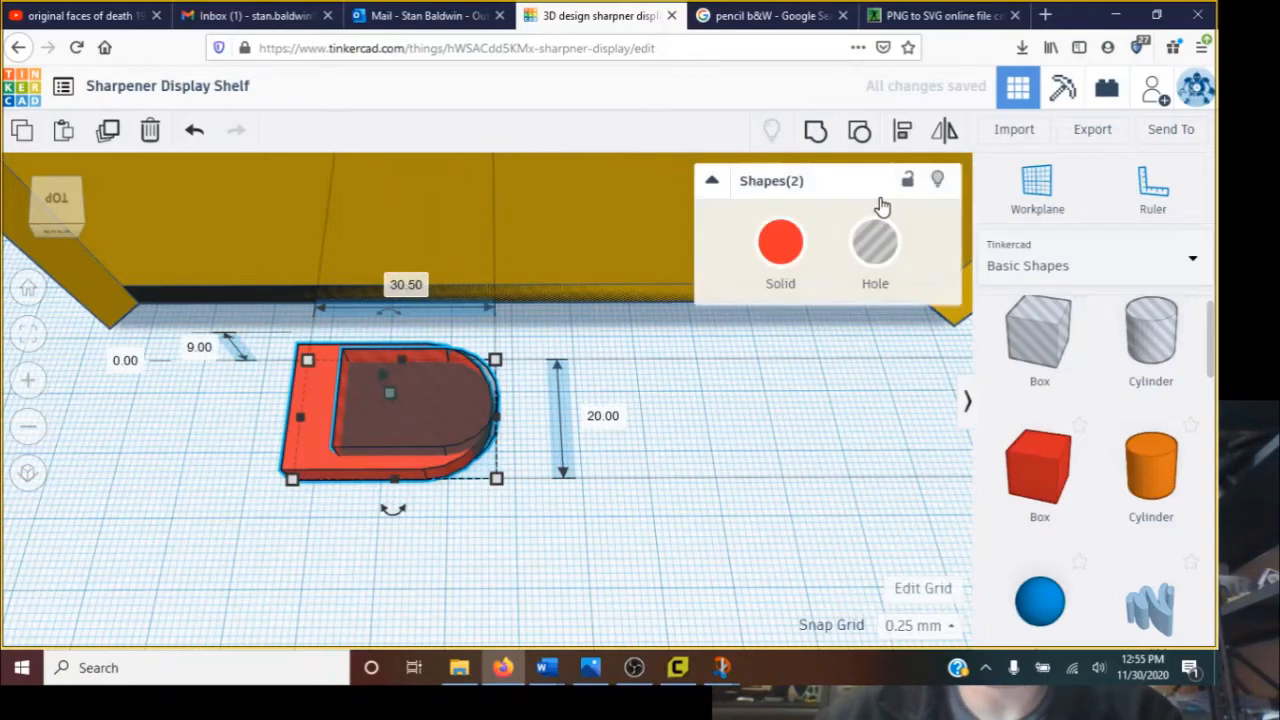
left_click(815, 133)
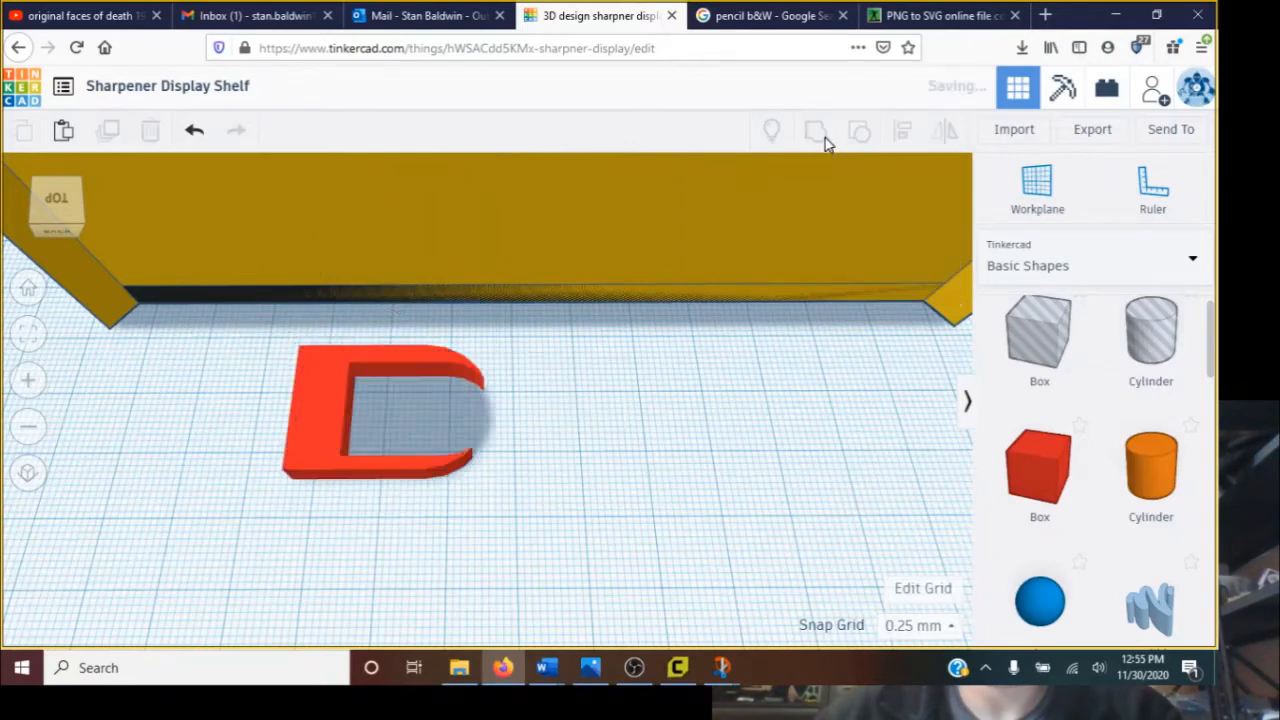
left_click(192, 133)
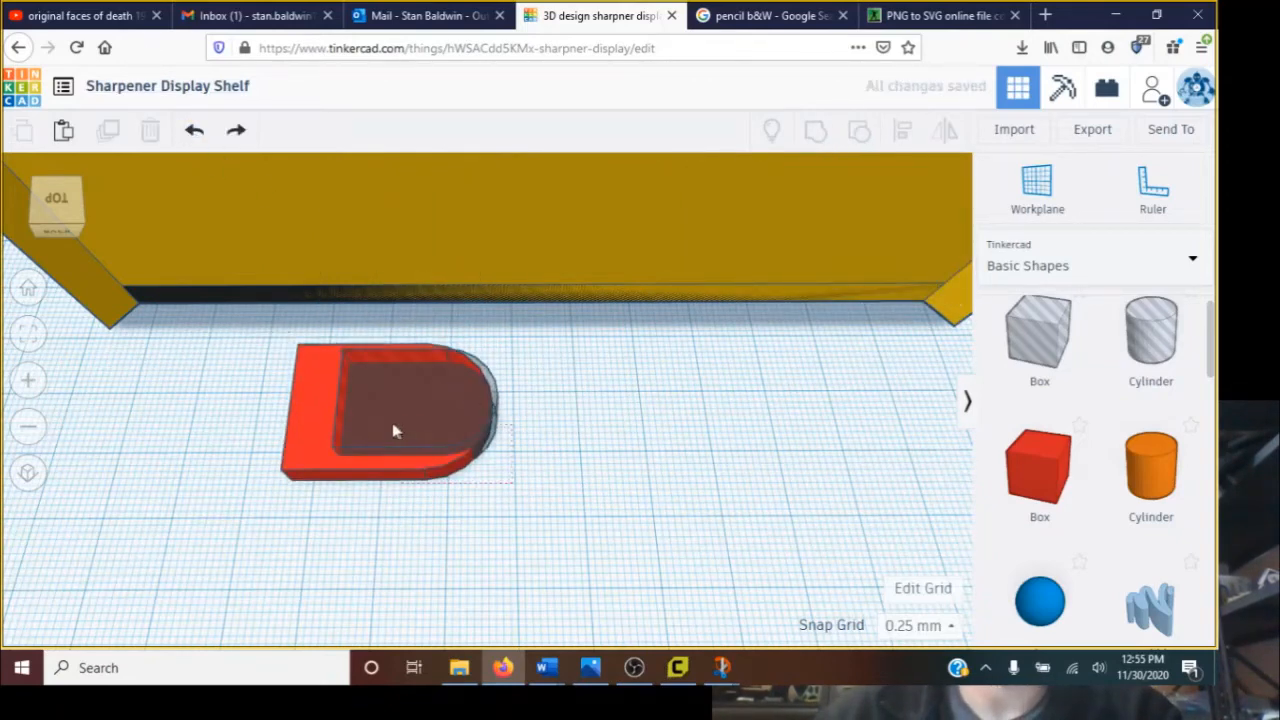
Align the hole to the middle of the red shape's length, and try grouping the two shapes
key("ctrl+a")
left_click(903, 133)
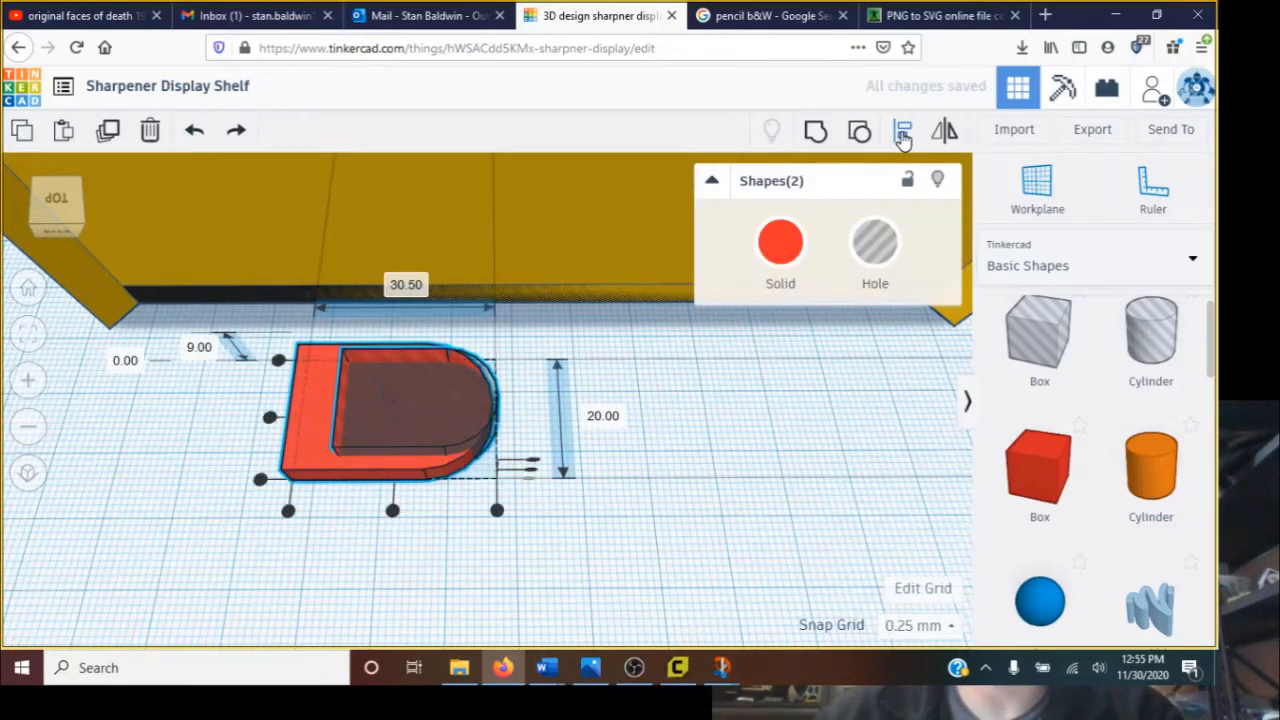
left_click(393, 512)
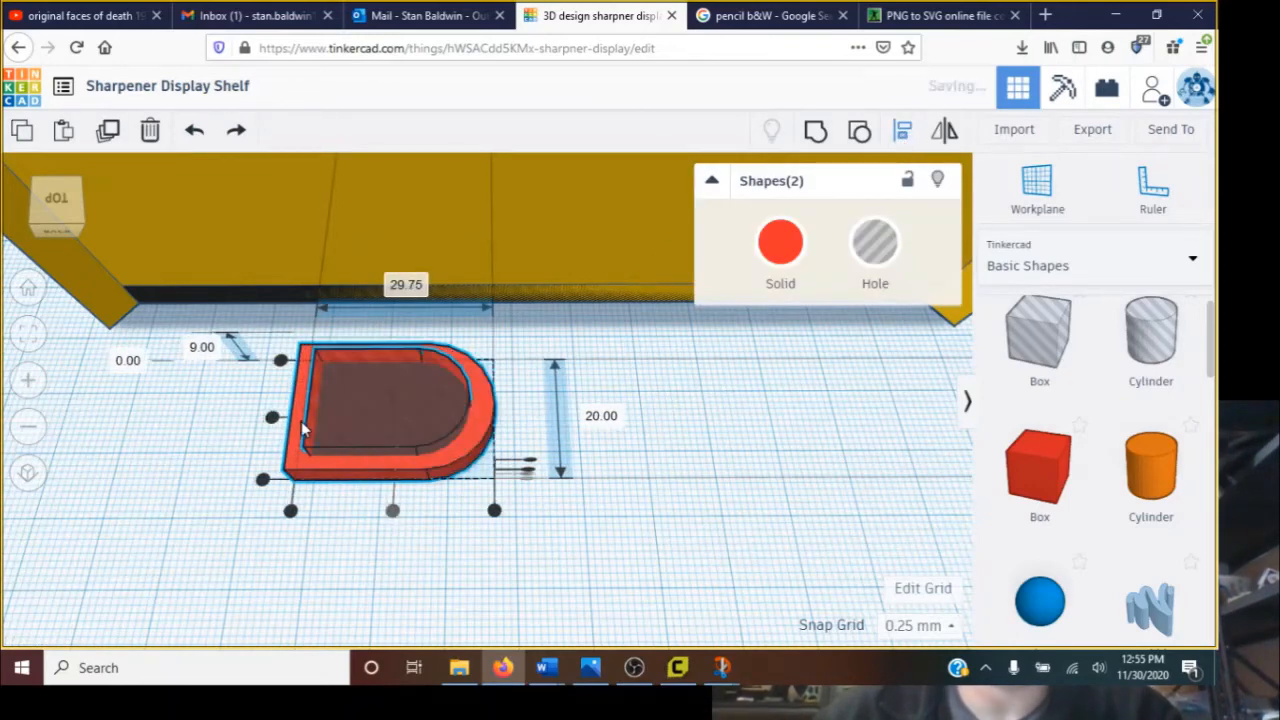
left_click(443, 516)
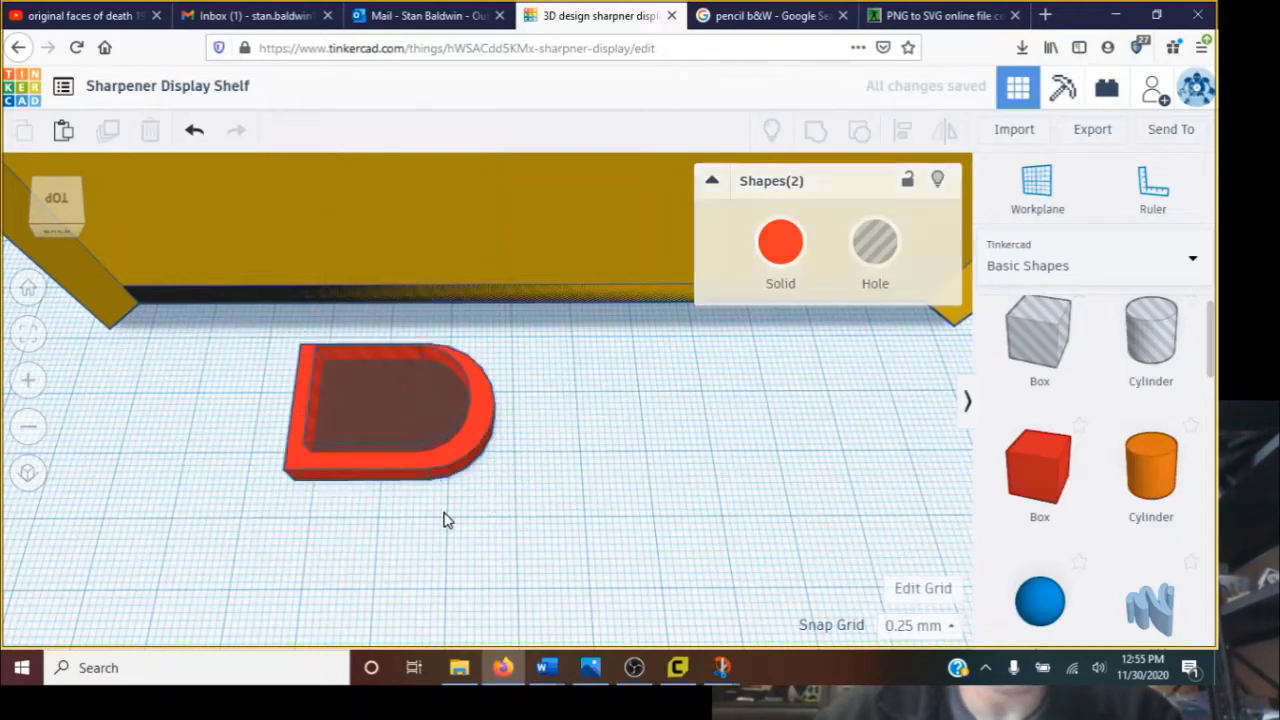
key("ctrl+a")
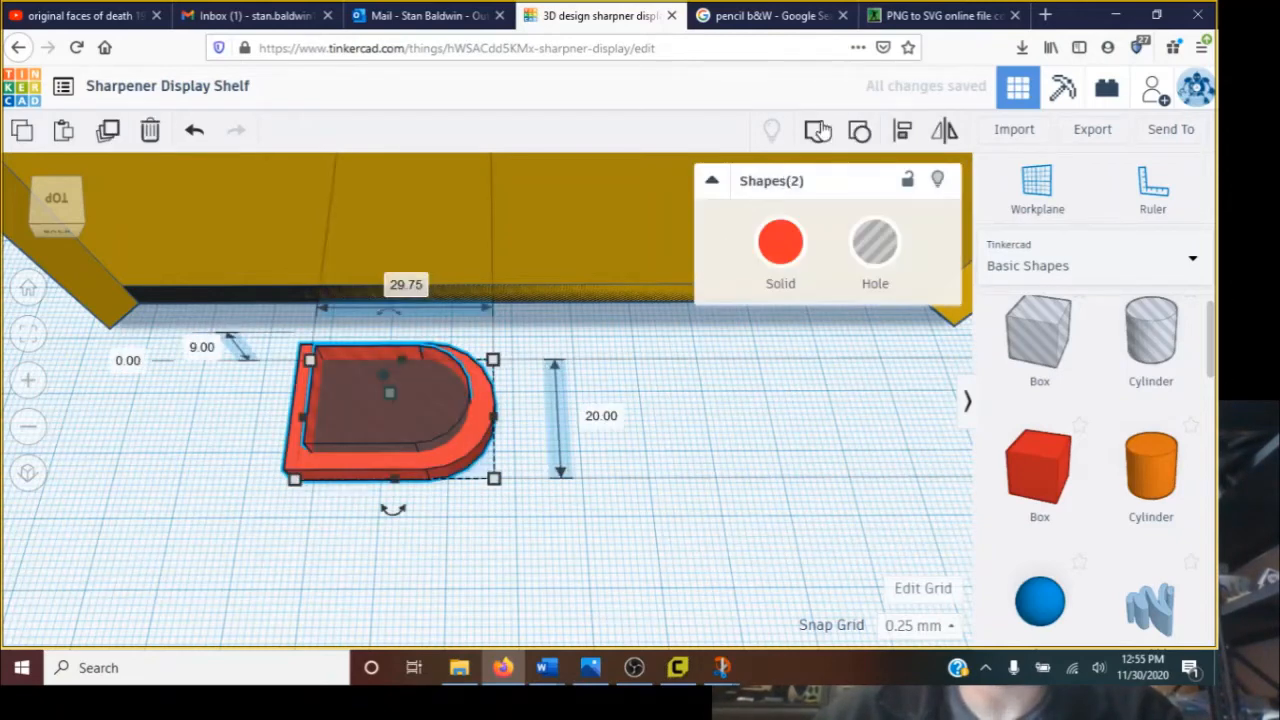
left_click(815, 134)
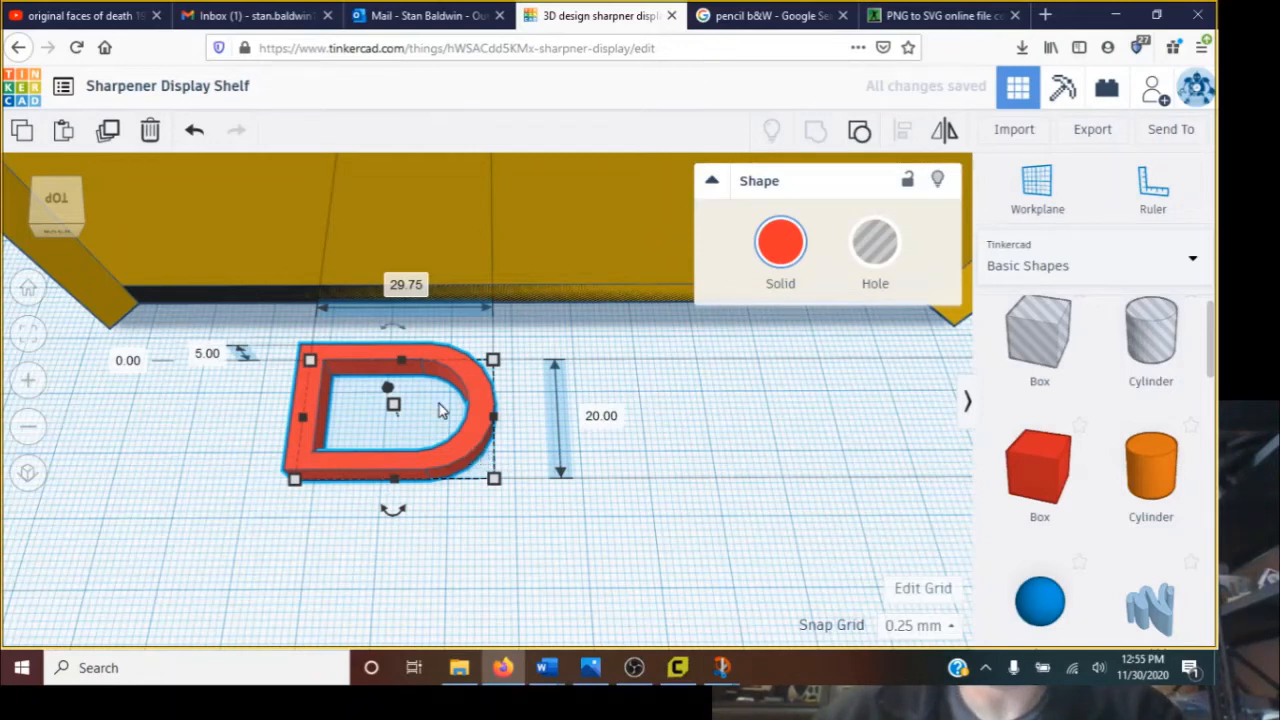
left_click(195, 133)
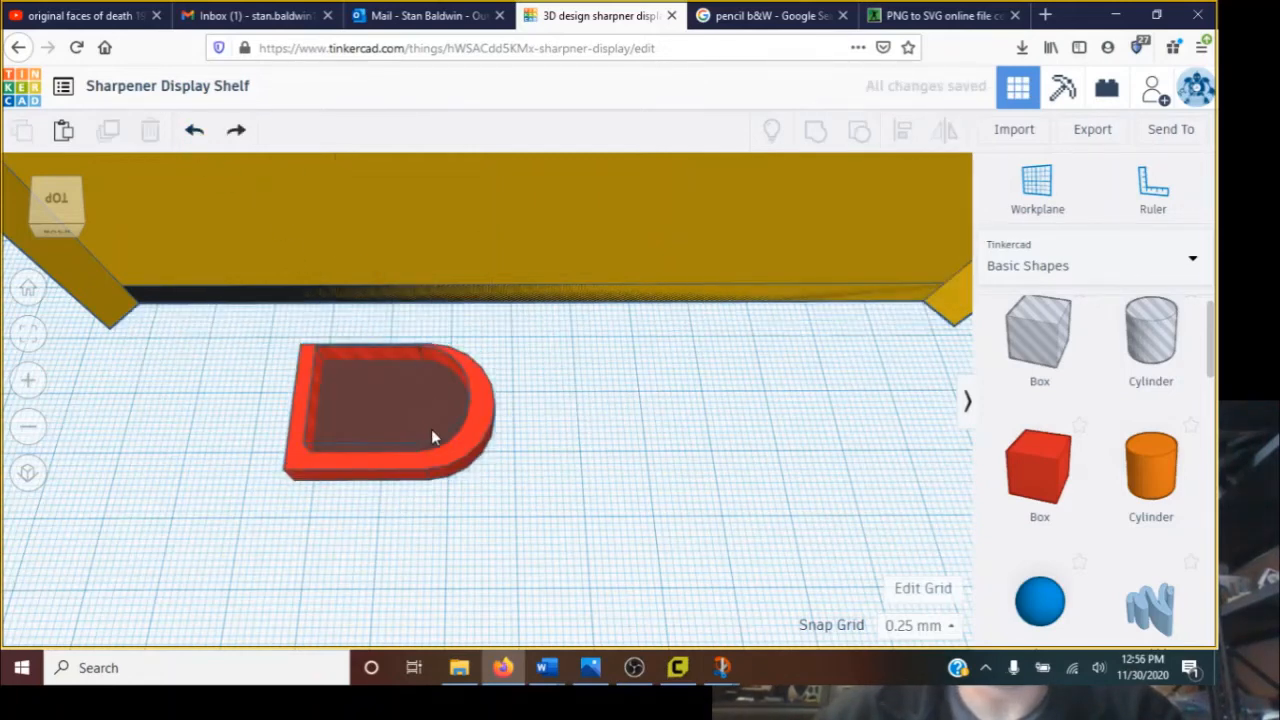
Resize the round-ended hole inside the red shape to 18 mm long and 12 mm wide
left_click(431, 429)
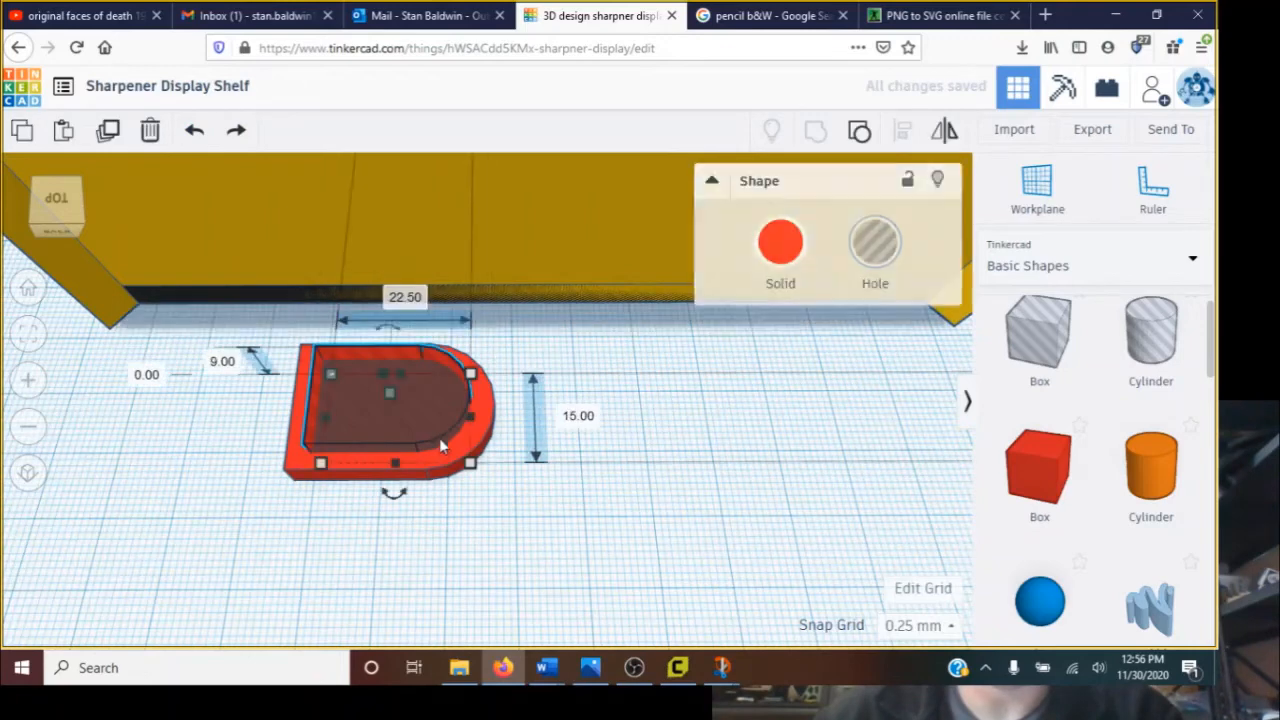
left_click(405, 300)
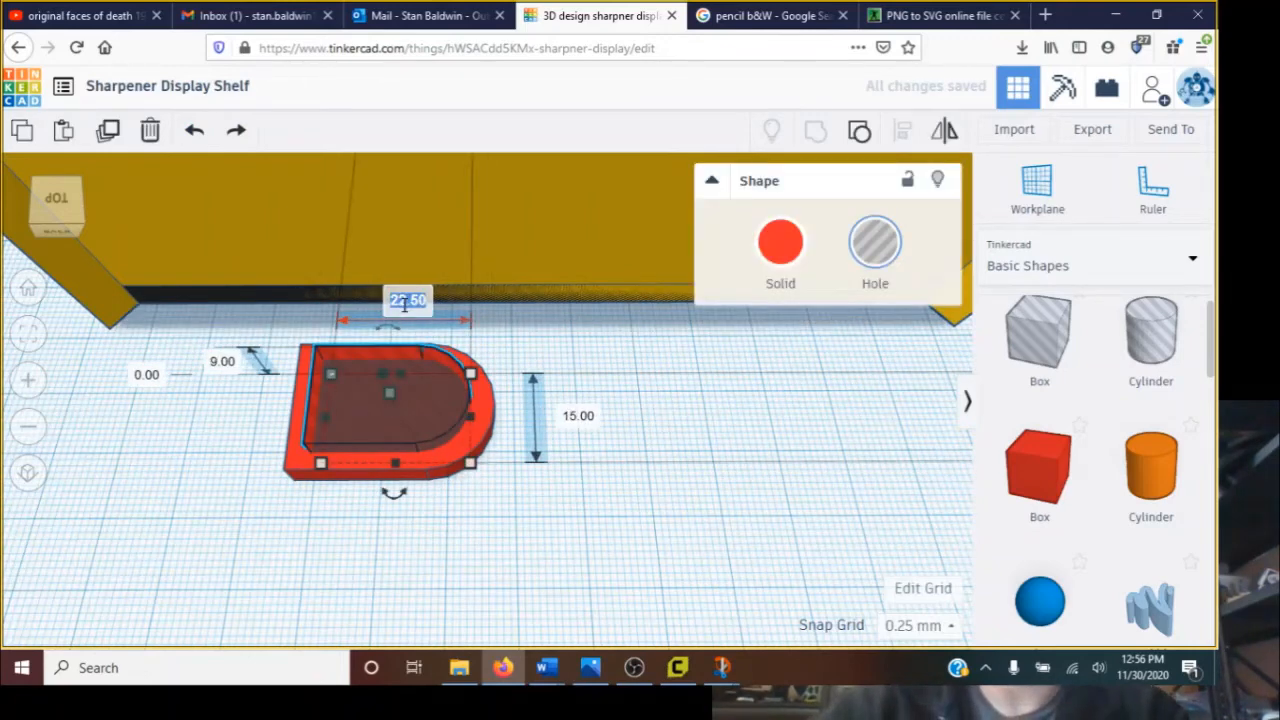
type("18")
key("Return")
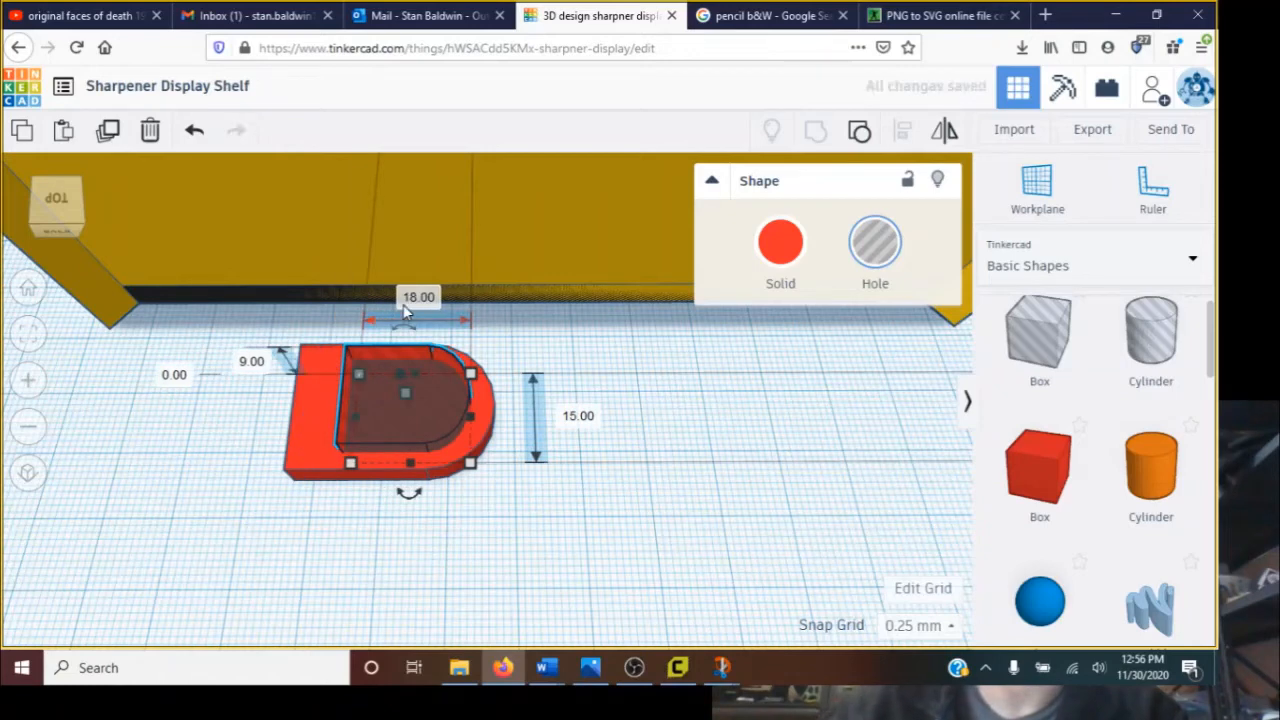
left_click_drag(506, 515, 425, 457)
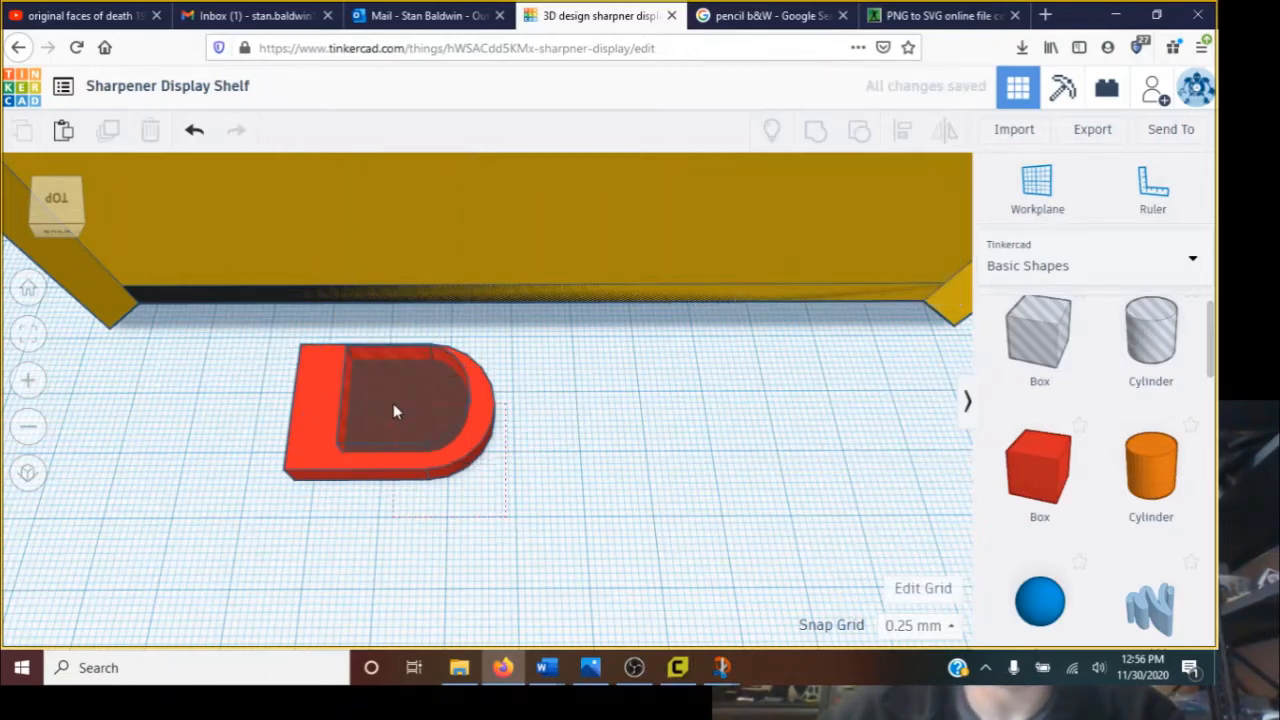
left_click_drag(393, 405, 388, 400)
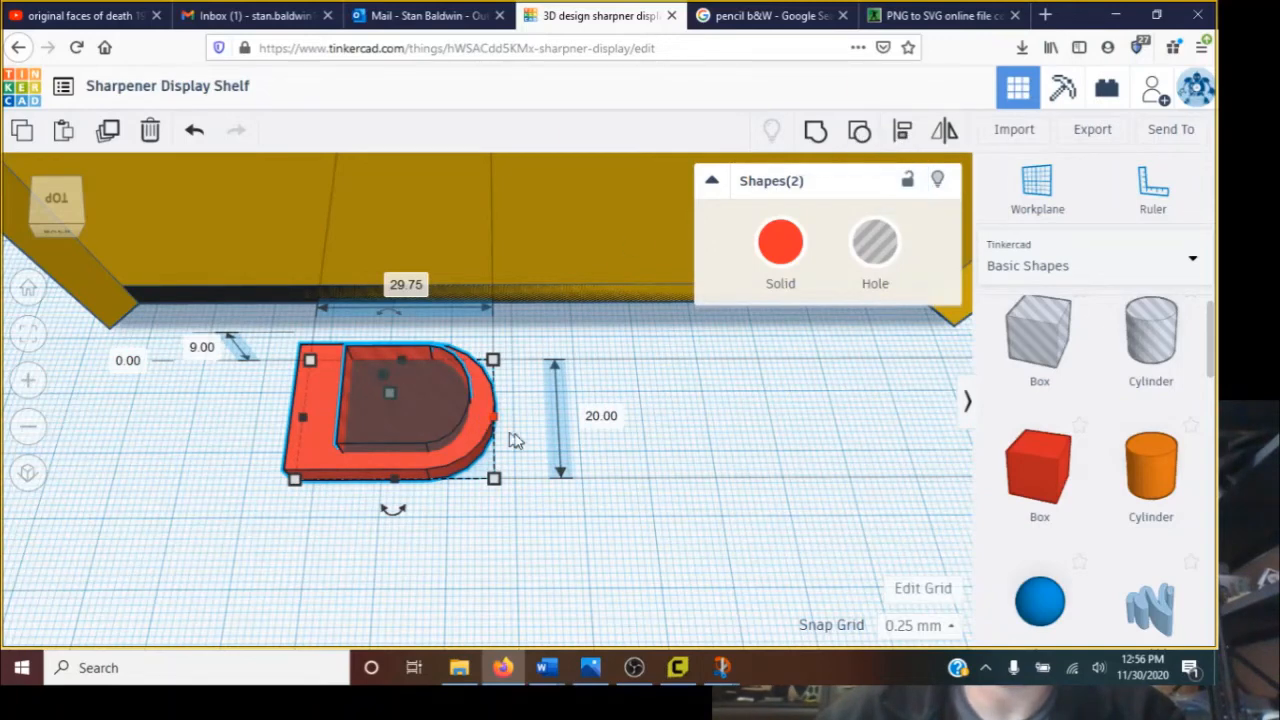
left_click(537, 503)
left_click(372, 401)
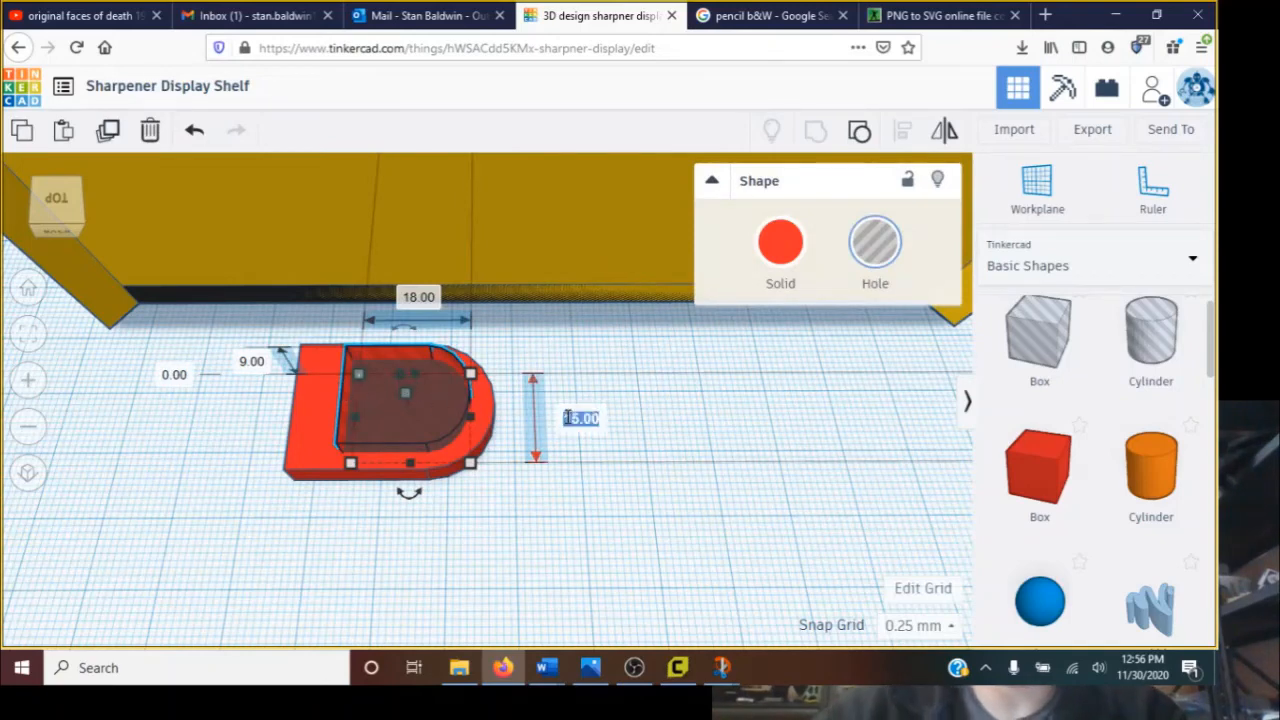
key("Return")
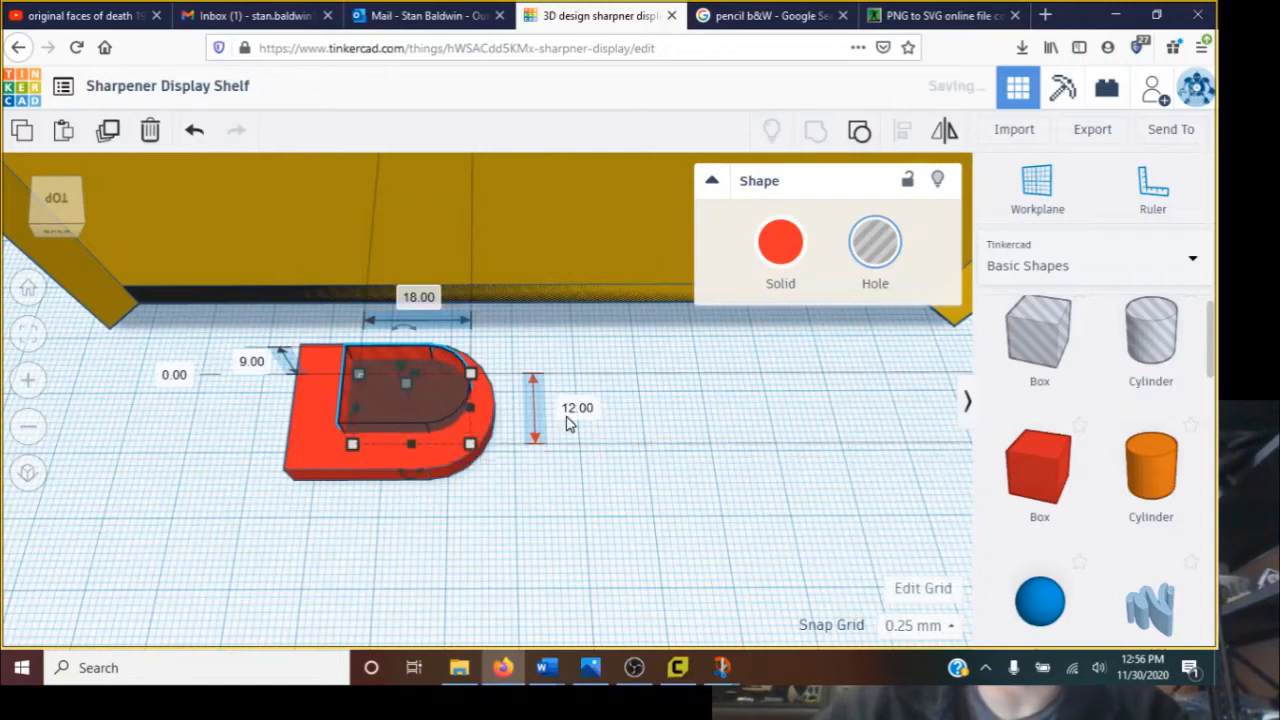
Centre the hole in both horizontal directions within the red round-ended shape, and group them to cut the opening
mouse_move(426, 400)
left_mouse_down()
mouse_move(394, 415)
mouse_move(418, 413)
left_mouse_up()
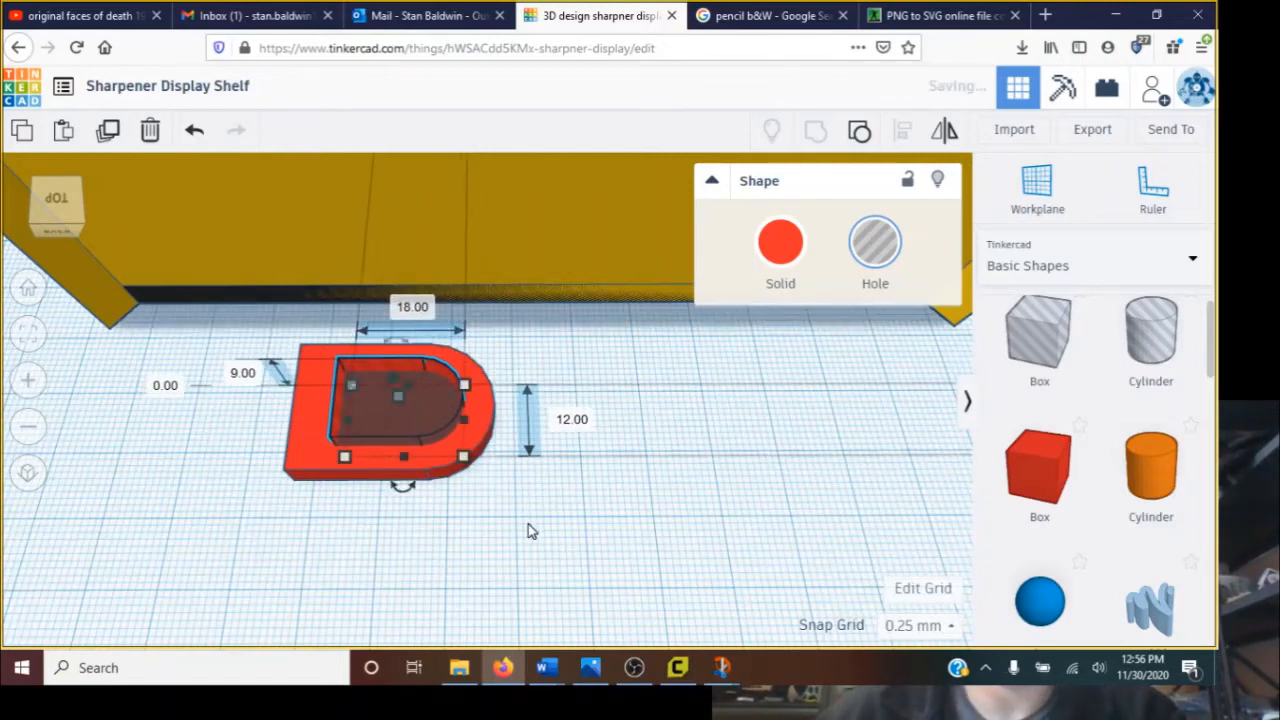
key("ctrl+a")
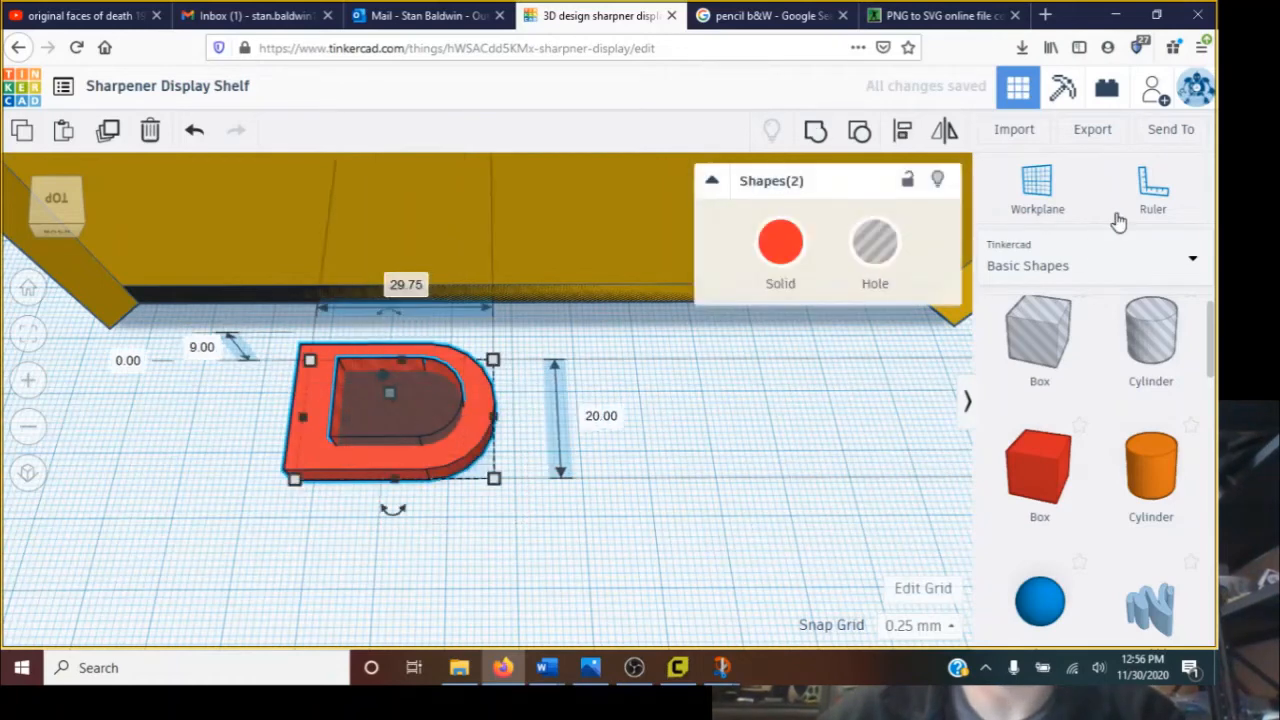
left_click(907, 131)
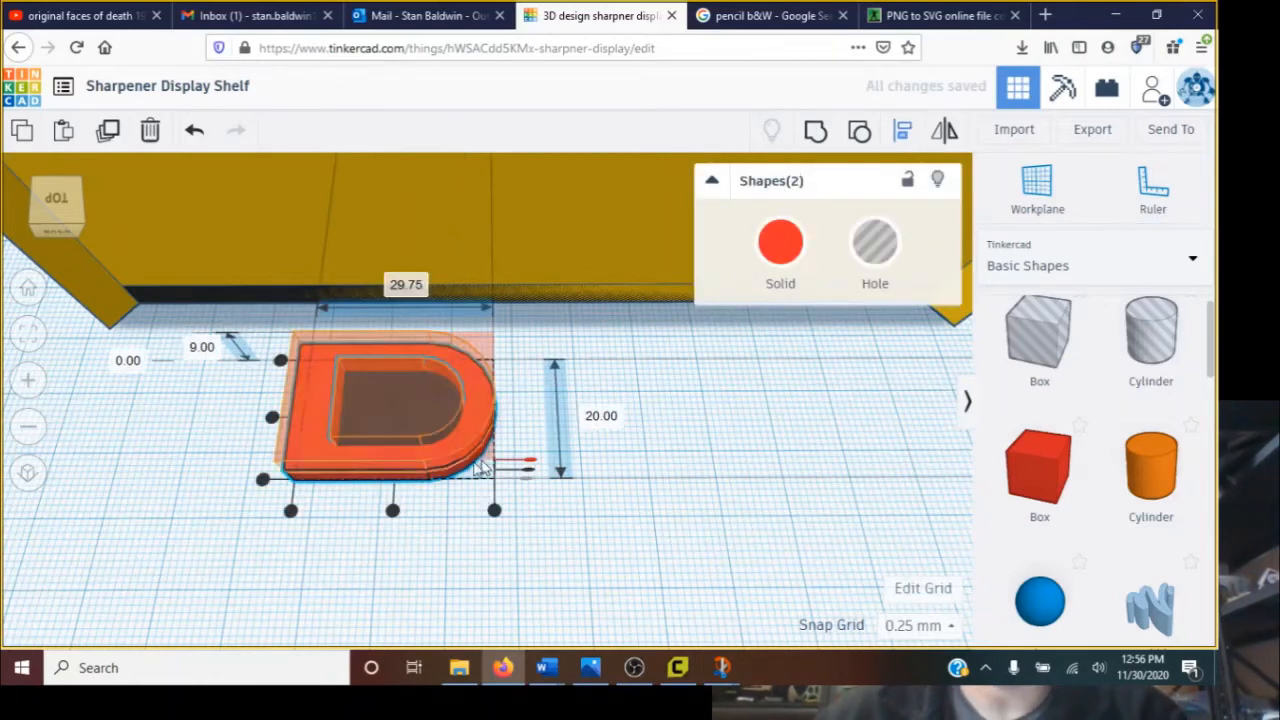
left_click(393, 511)
left_click(272, 417)
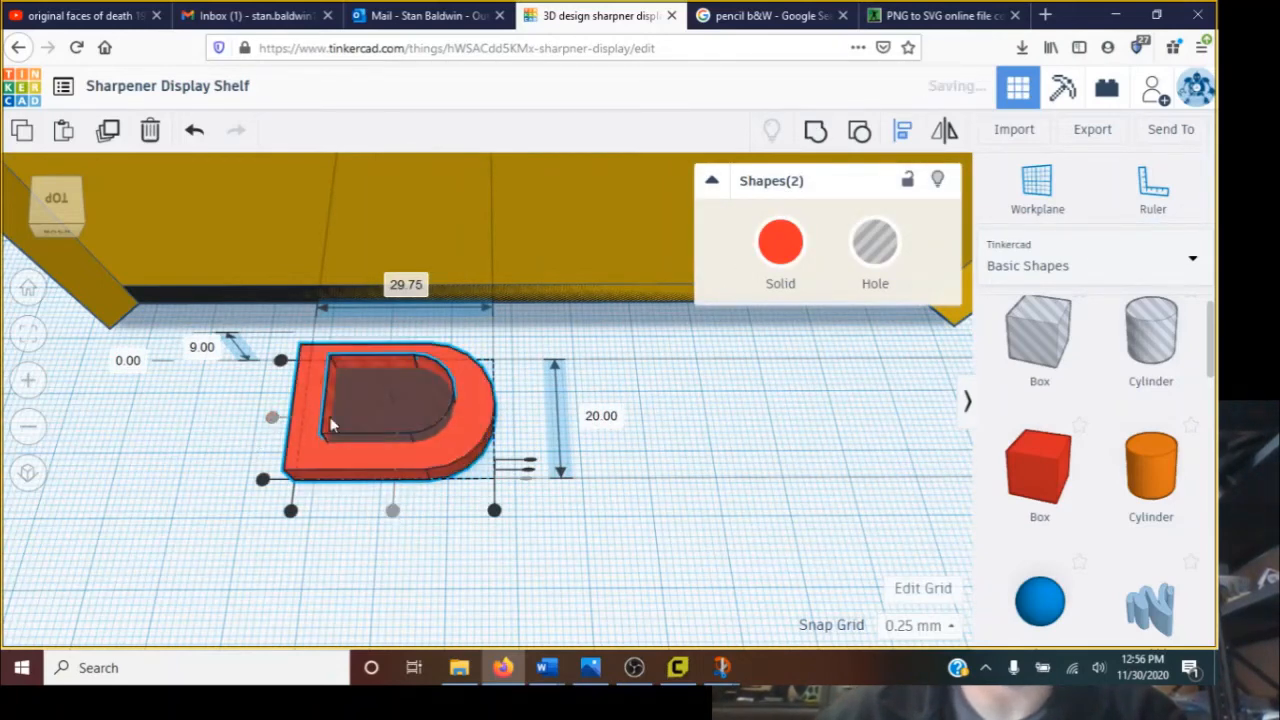
left_click(528, 428)
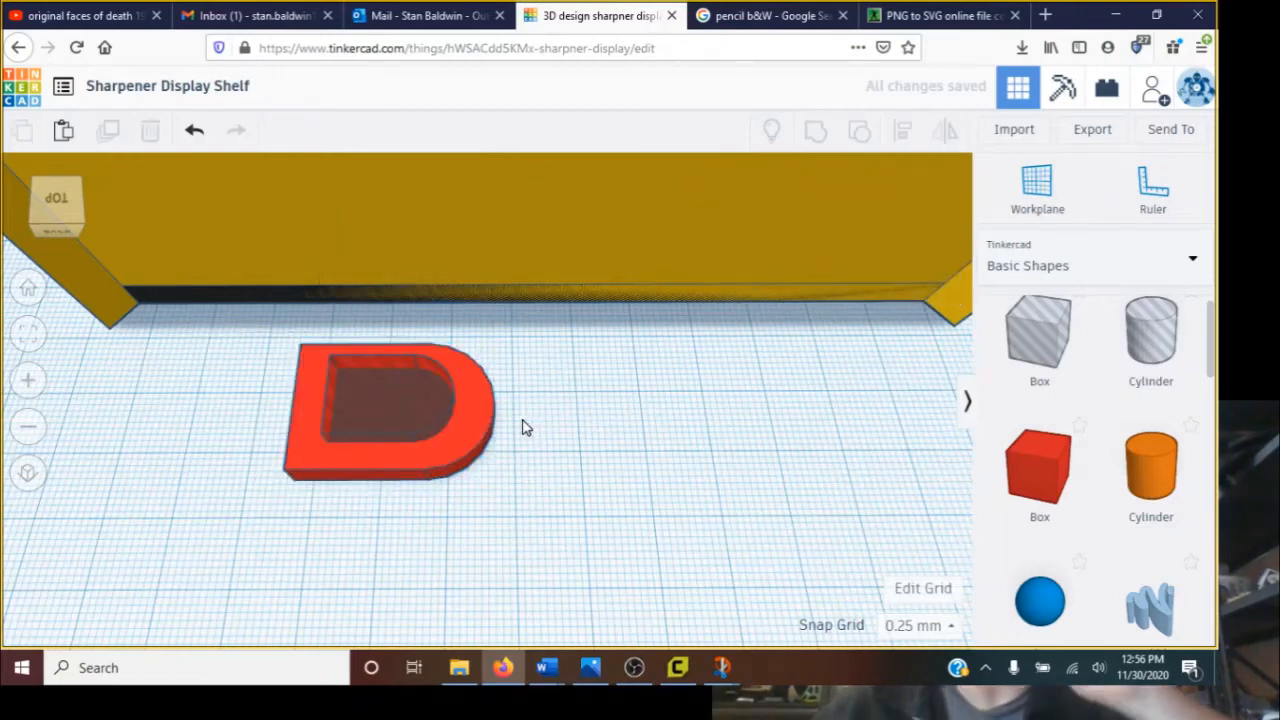
key("ctrl+a")
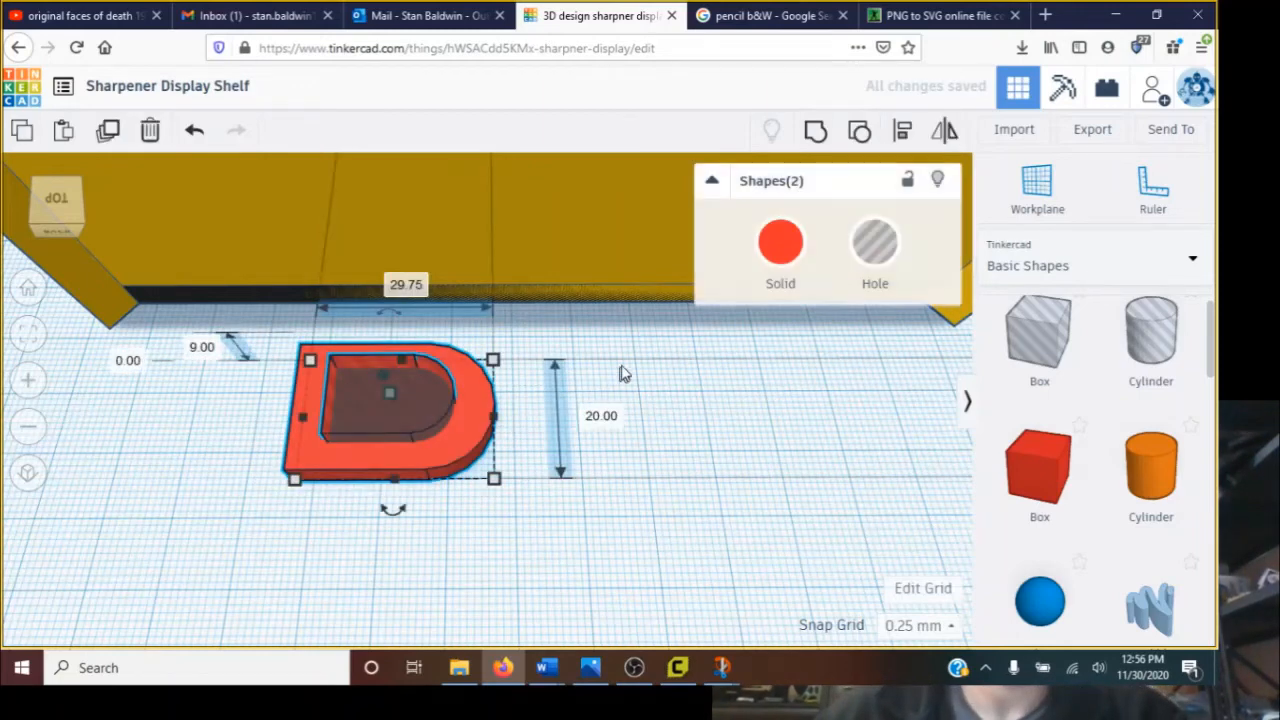
left_click(805, 143)
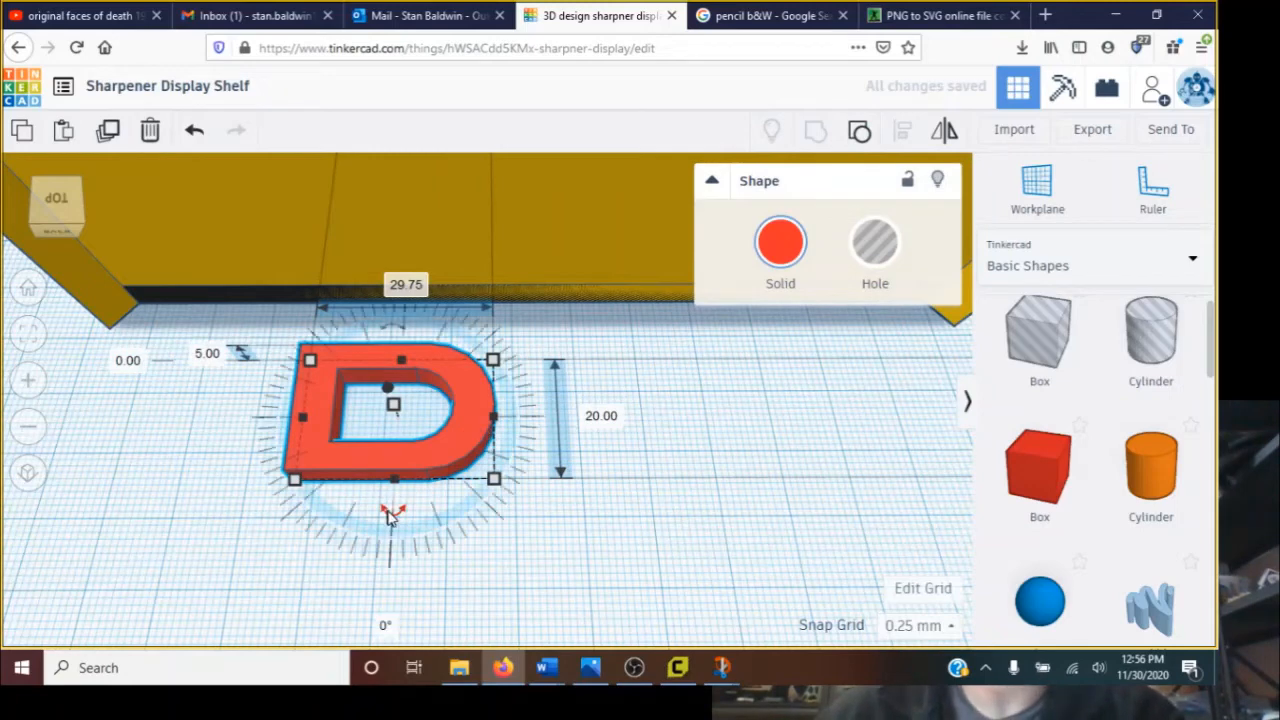
Rotate the red ring 90° so its round end faces away from the yellow wall, and move it against the wall near its corner
left_click_drag(391, 514, 390, 518)
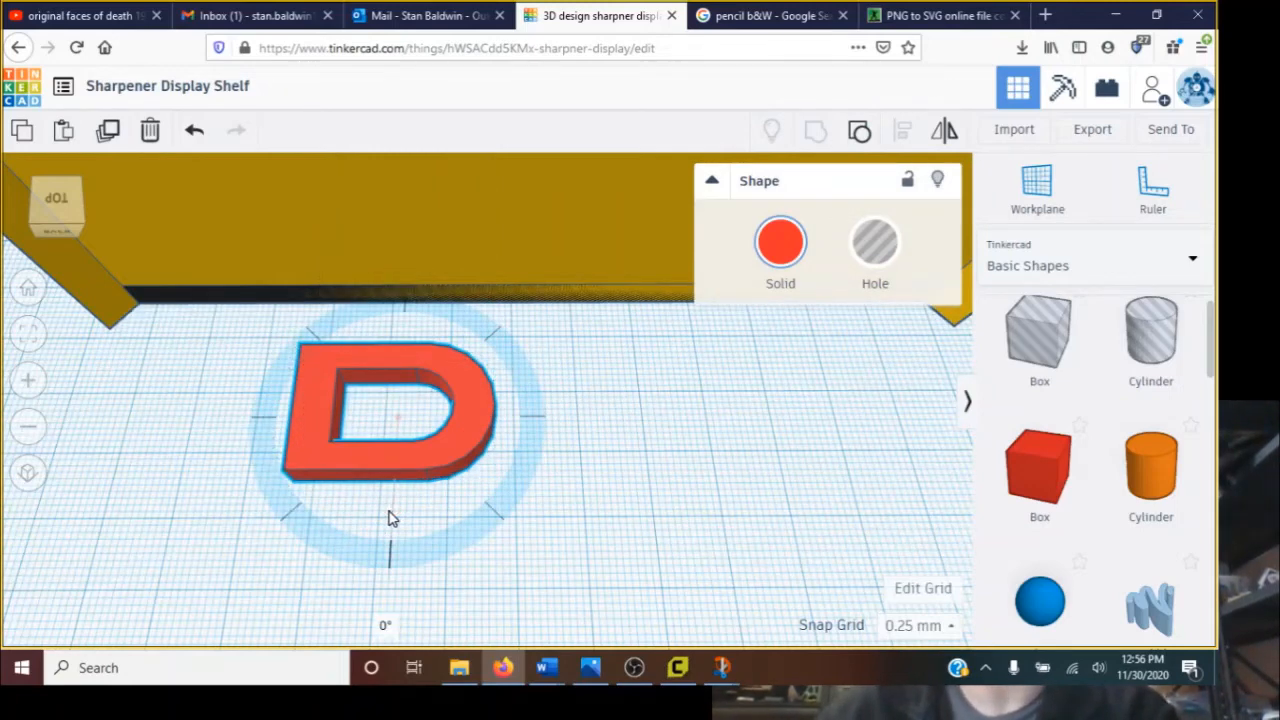
left_click_drag(390, 518, 247, 450, "shift")
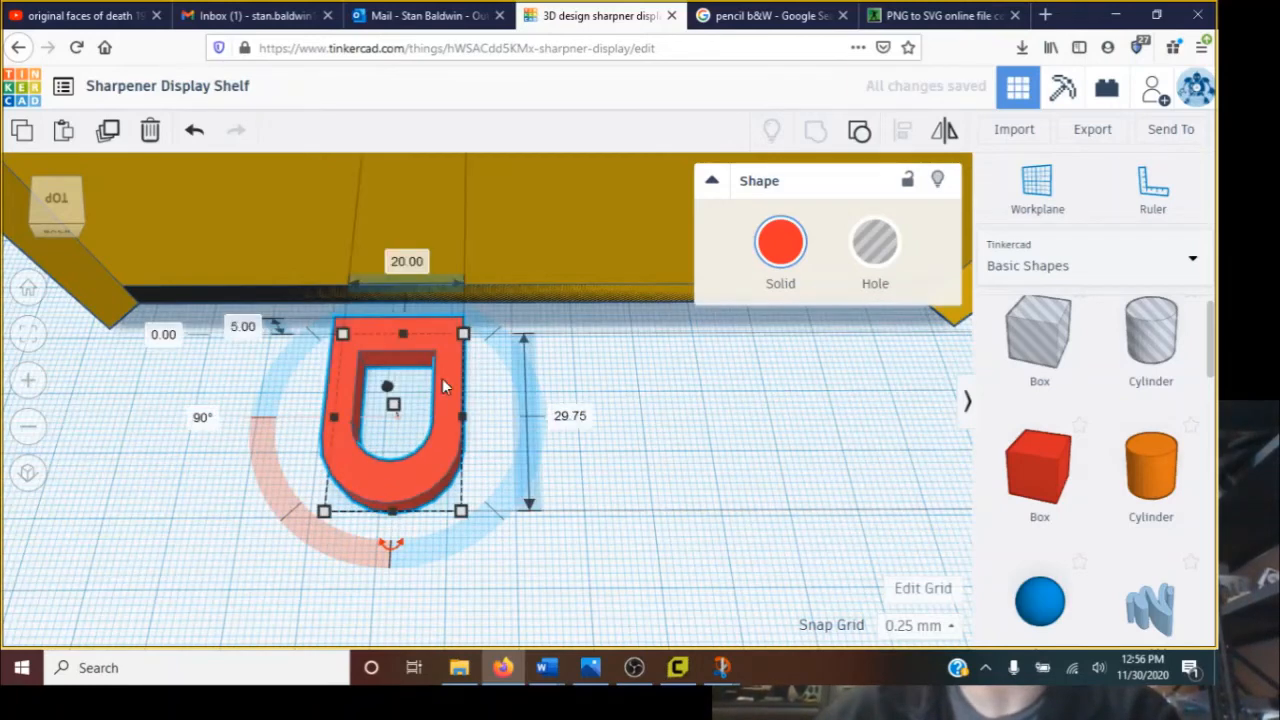
left_click_drag(448, 406, 225, 338)
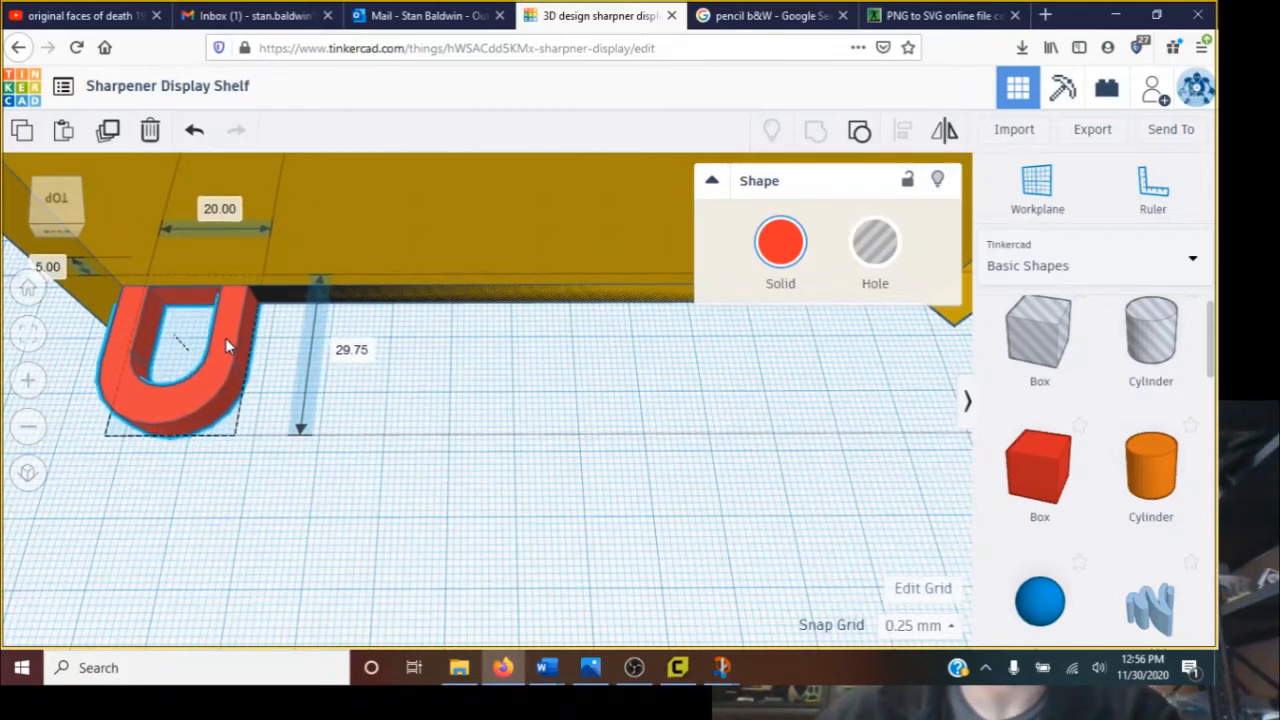
Paste a copy of the red ring and shift it along the yellow wall, leaving a gap beside the original
key("ctrl+v")
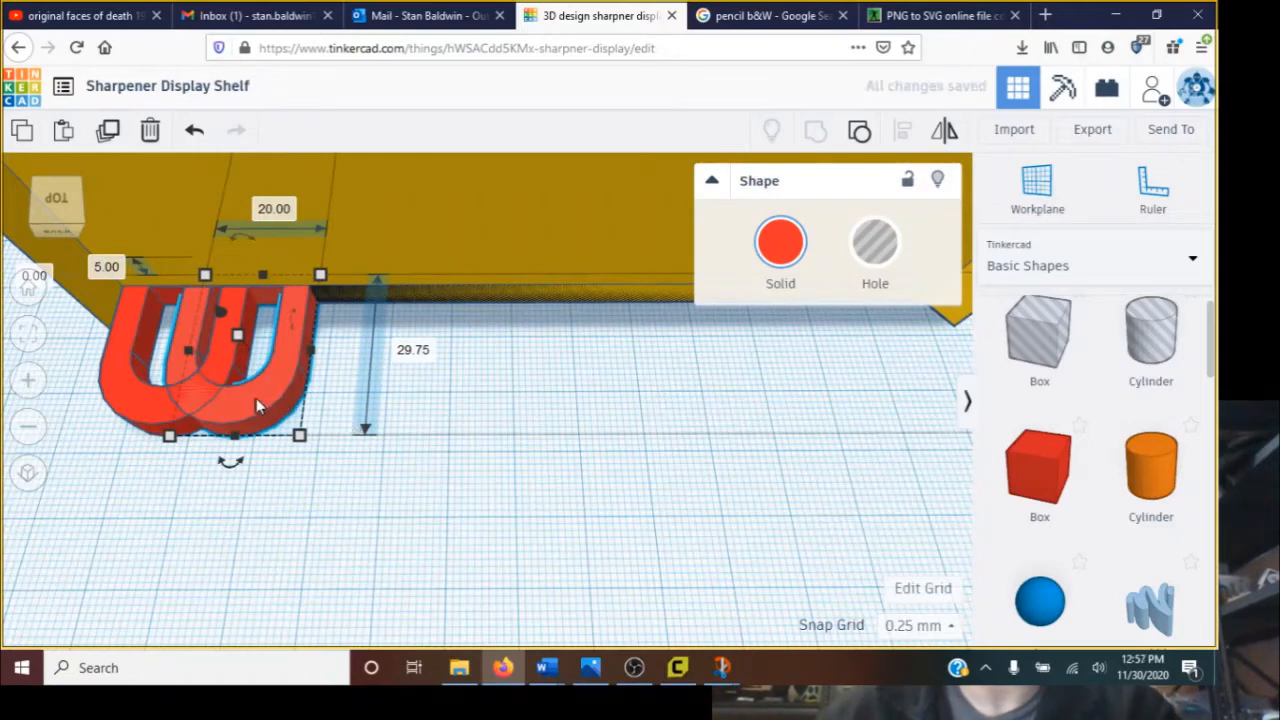
key("Right")
key("Right")
key("Right")
key("Right")
key("Right")
key("Right")
key("Right")
key("Right")
key("Right")
key("Right")
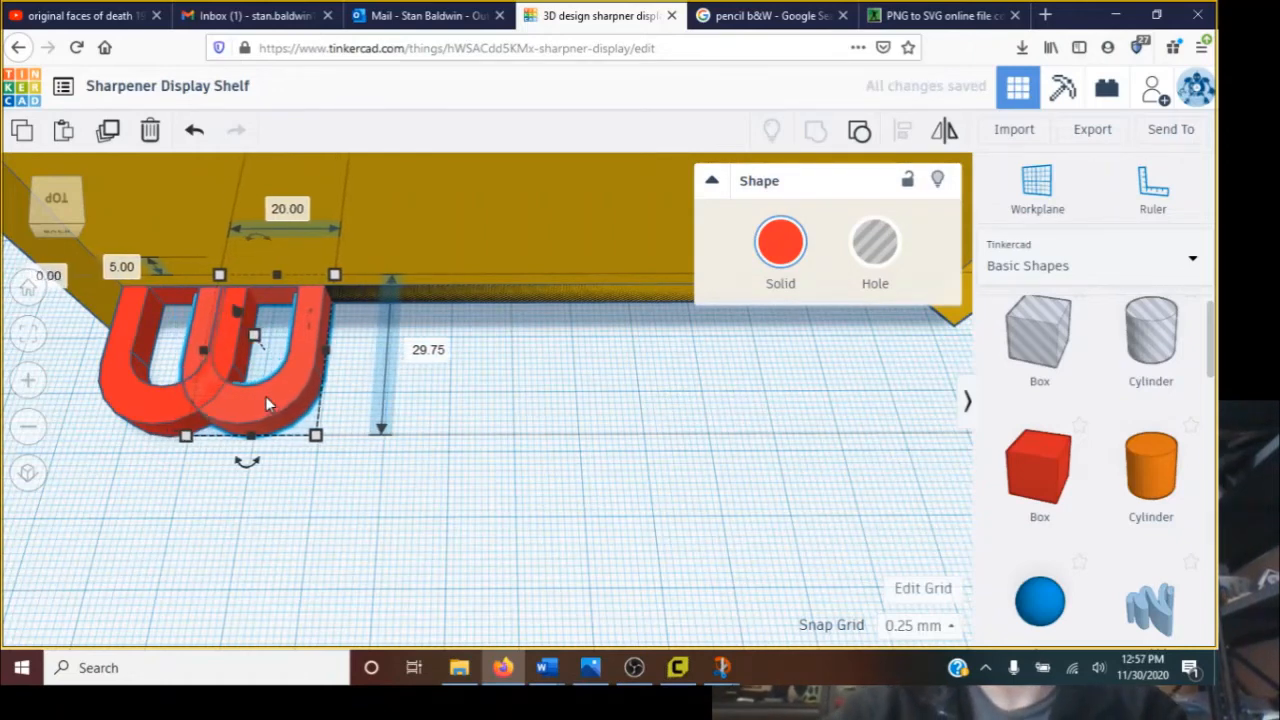
key("Right")
key("Right")
key("Right")
key("Right")
key("Right")
key("Right")
key("Right")
key("Right")
key("Right")
key("Right")
key("Right")
key("Right")
key("Right")
key("Right")
key("Right")
key("Right")
key("Right")
key("Right")
key("Right")
key("Right")
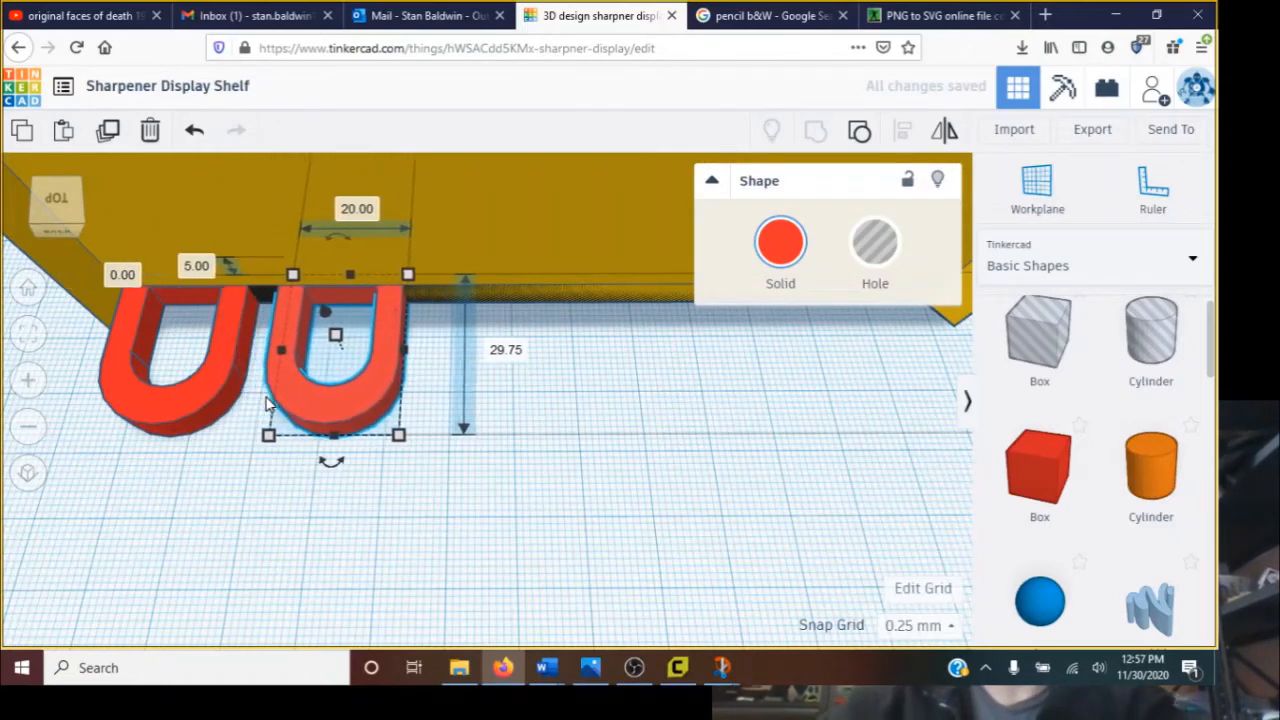
key("Right")
key("Right")
key("Right")
key("Right")
key("Right")
key("Right")
key("Right")
key("Right")
key("Right")
key("Right")
key("Right")
key("Right")
key("Right")
key("Right")
key("Right")
key("Right")
key("Right")
key("Right")
key("Right")
key("Right")
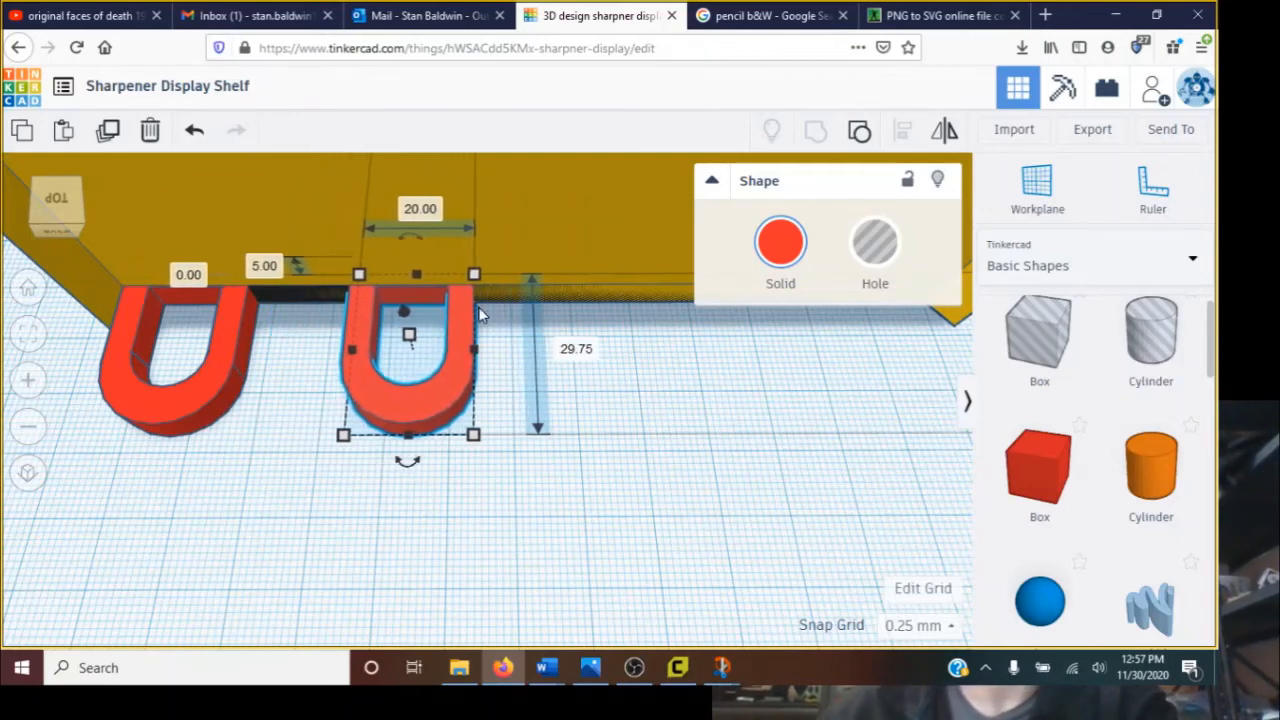
Slide the copied red ring along the yellow wall to the corner opposite the original ring, keeping it flat against the wall
key("Right")
key("Right")
key("Right")
key("Right")
key("Right")
key("Right")
key("Right")
key("Right")
key("Right")
key("Right")
key("Right")
key("Right")
key("Right")
key("Right")
key("Right")
key("Right")
key("Right")
key("Right")
key("Right")
key("Right")
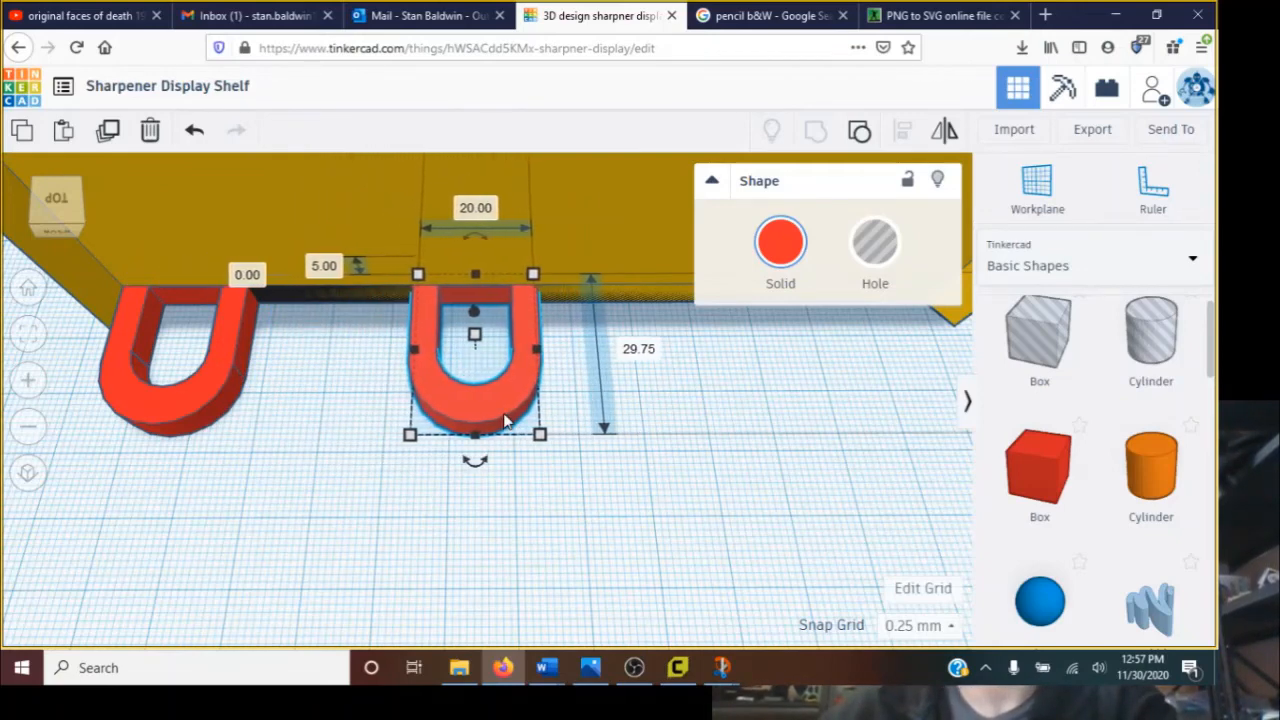
key("Right")
key("Right")
key("Right")
key("Right")
key("Right")
key("Right")
key("Right")
key("Right")
key("Right")
key("Right")
key("Right")
key("Right")
key("Right")
key("Right")
key("Right")
key("Right")
key("Right")
key("Right")
key("Right")
key("Right")
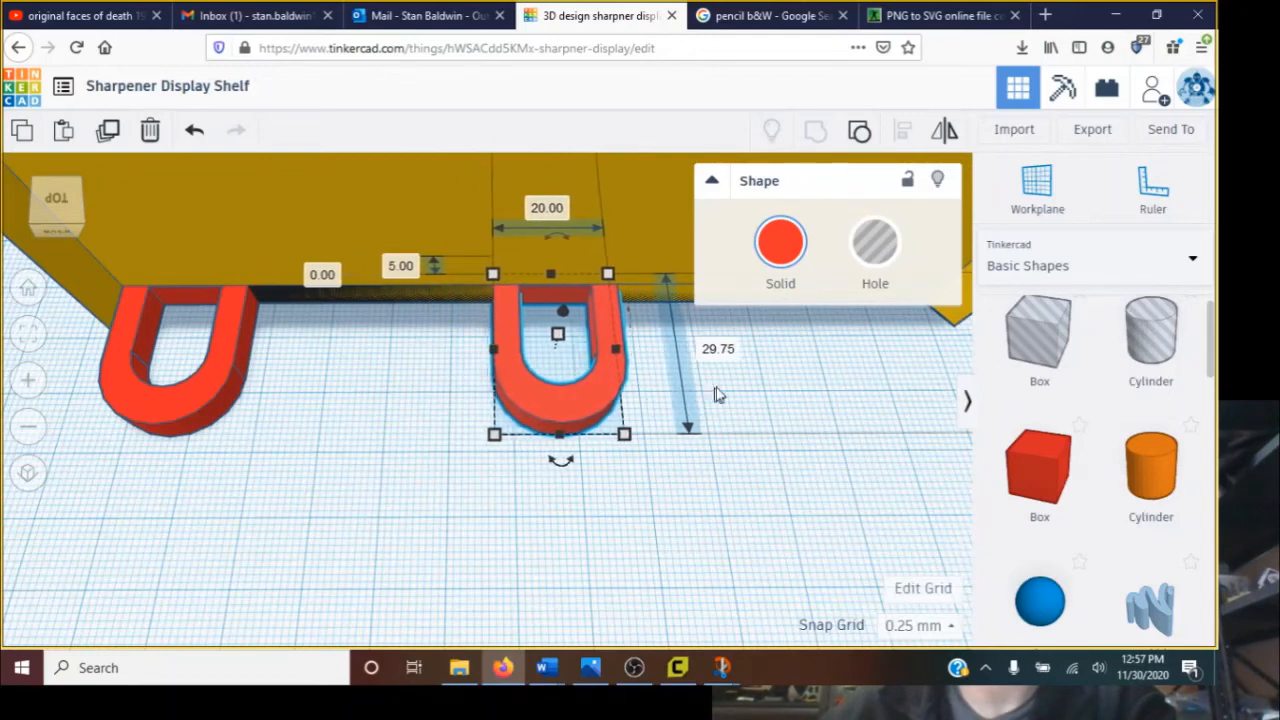
key("Right")
key("Right")
key("Right")
key("Right")
key("Right")
key("Right")
key("Right")
key("Right")
key("Right")
key("Right")
key("Right")
key("Right")
key("Right")
key("Right")
key("Right")
key("Right")
key("Right")
key("Right")
key("Right")
key("Right")
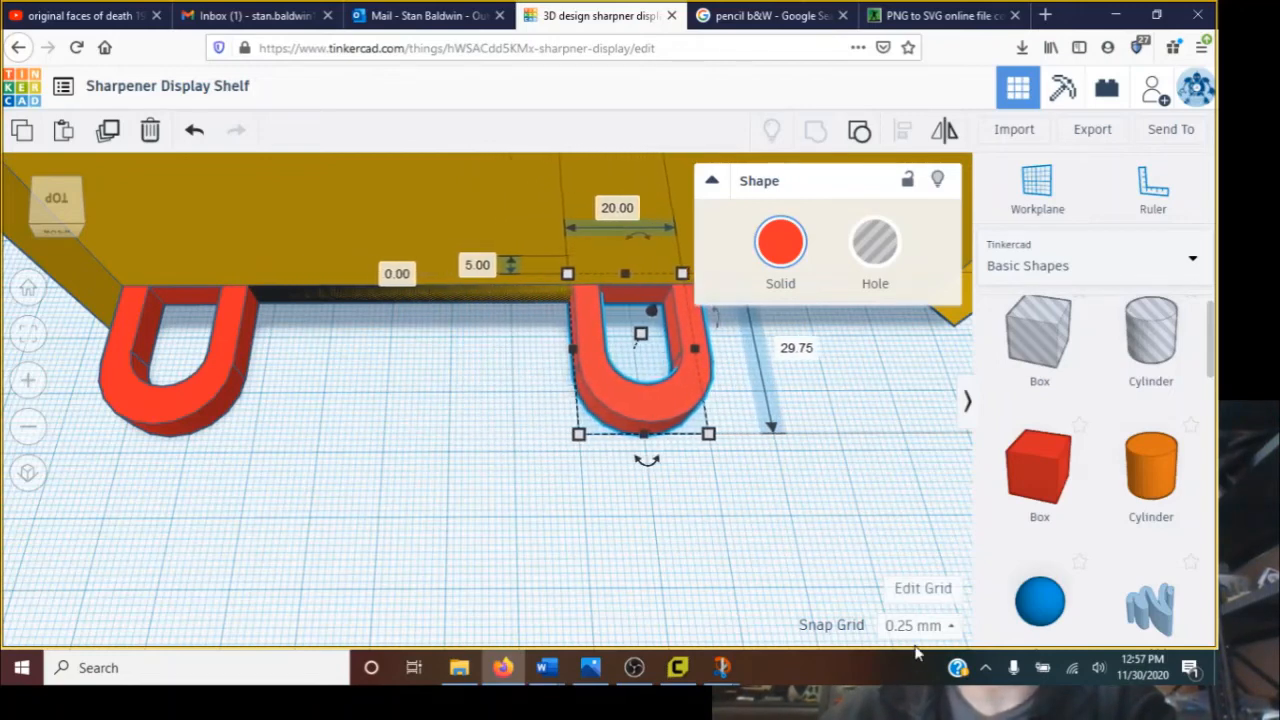
key("Right")
key("Right")
key("Right")
key("Right")
key("Right")
key("Right")
key("Right")
key("Right")
key("Right")
key("Right")
key("Right")
key("Right")
key("Right")
key("Right")
key("Right")
key("Right")
key("Right")
key("Right")
key("Right")
key("Right")
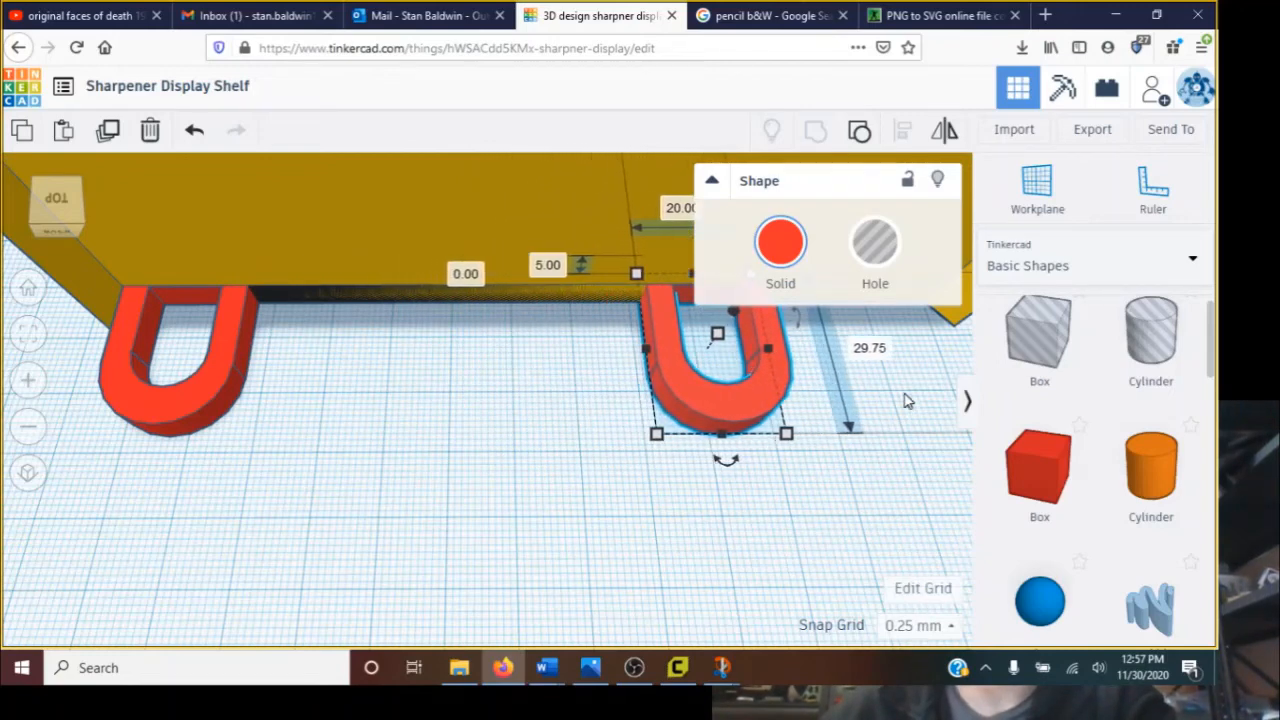
key("Right")
key("Right")
key("Right")
key("Right")
key("Right")
key("Right")
key("Right")
key("Right")
key("Right")
key("Right")
key("Right")
key("Right")
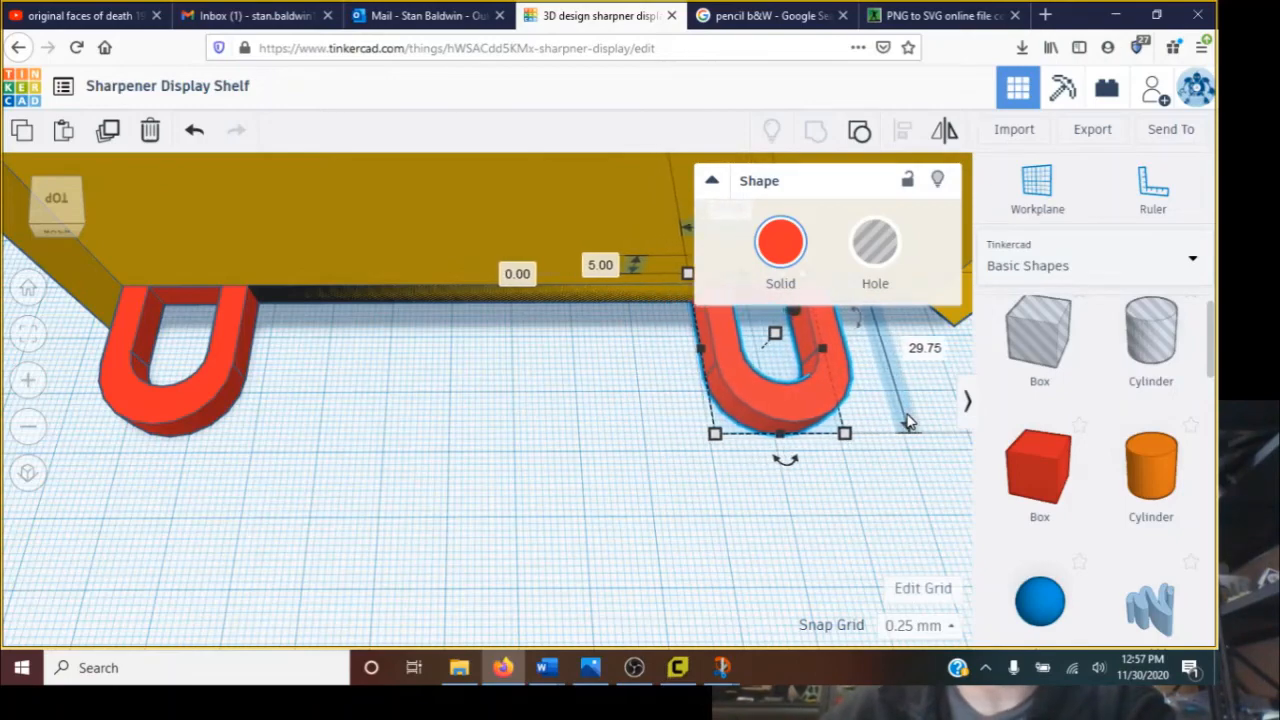
scroll(908, 421, "down", 2)
scroll(908, 421, "down", 3)
key("Right")
key("Right")
key("Right")
key("Right")
key("Right")
key("Right")
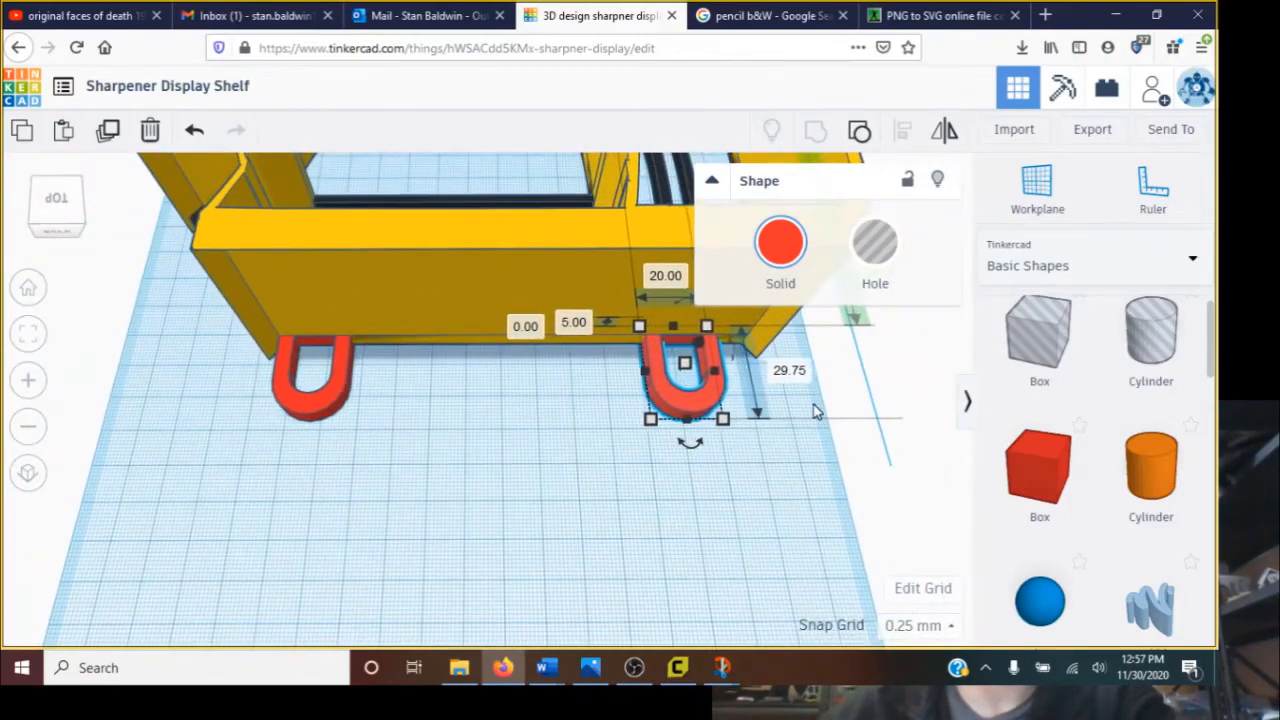
key("Right")
key("Right")
key("Right")
key("Right")
key("Right")
key("Right")
key("Right")
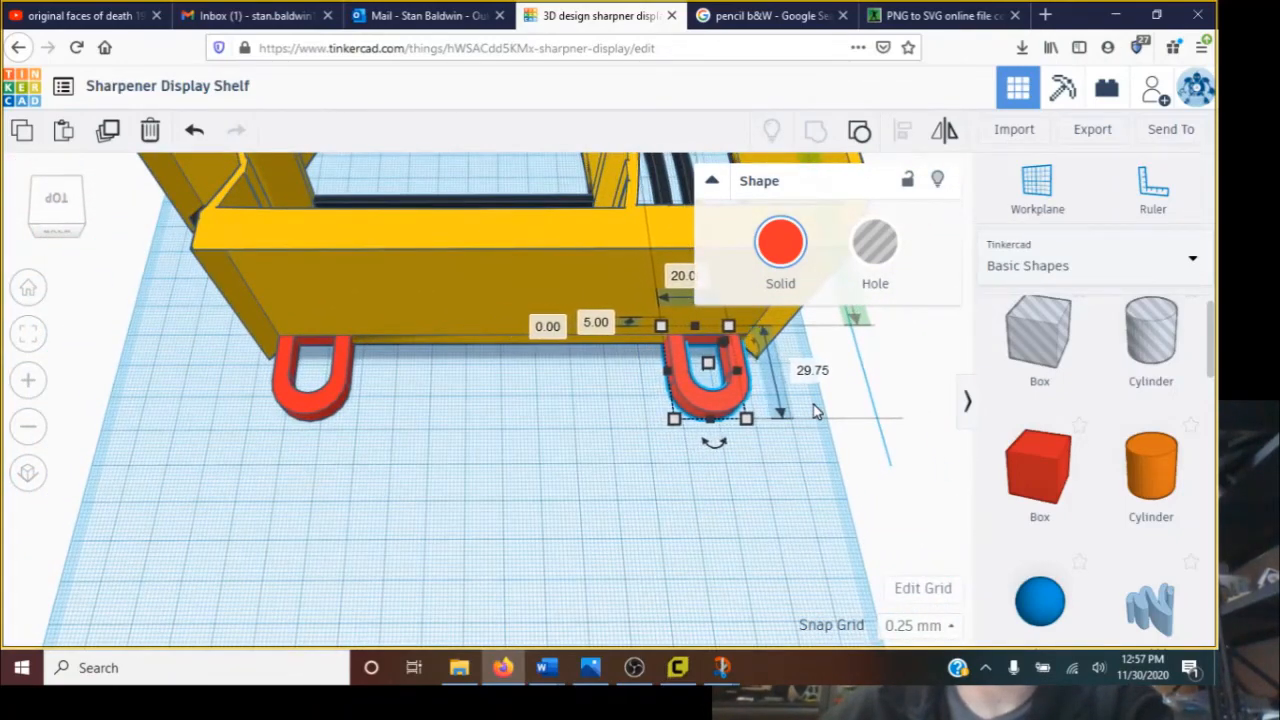
key("Right")
key("Right")
key("Right")
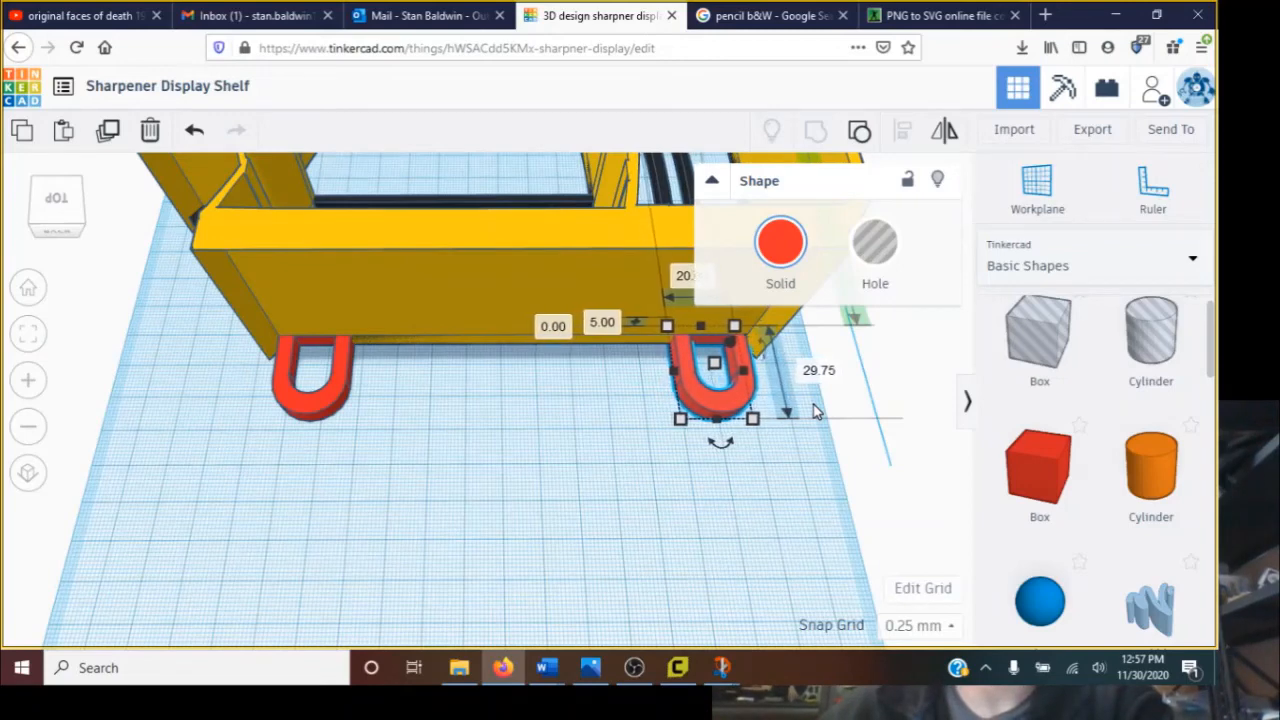
key("Right")
key("Right")
key("Right")
key("Right")
key("Right")
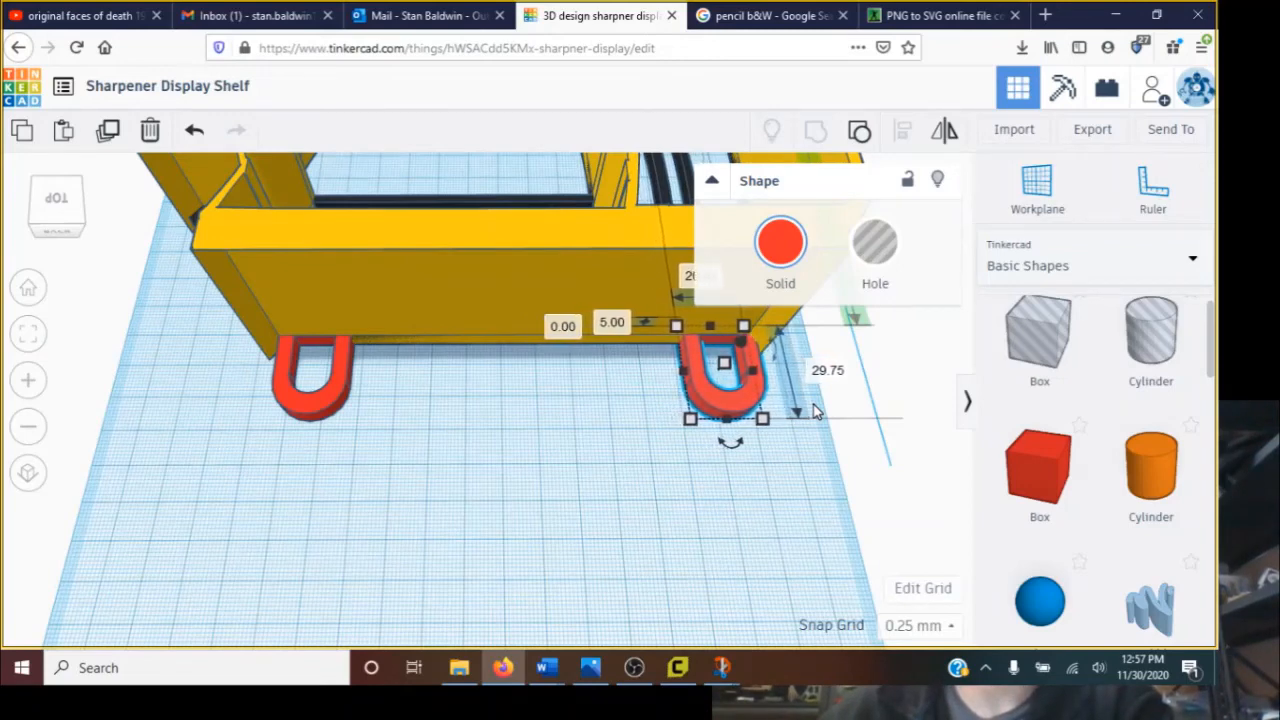
key("Right")
key("Right")
key("Right")
key("Right")
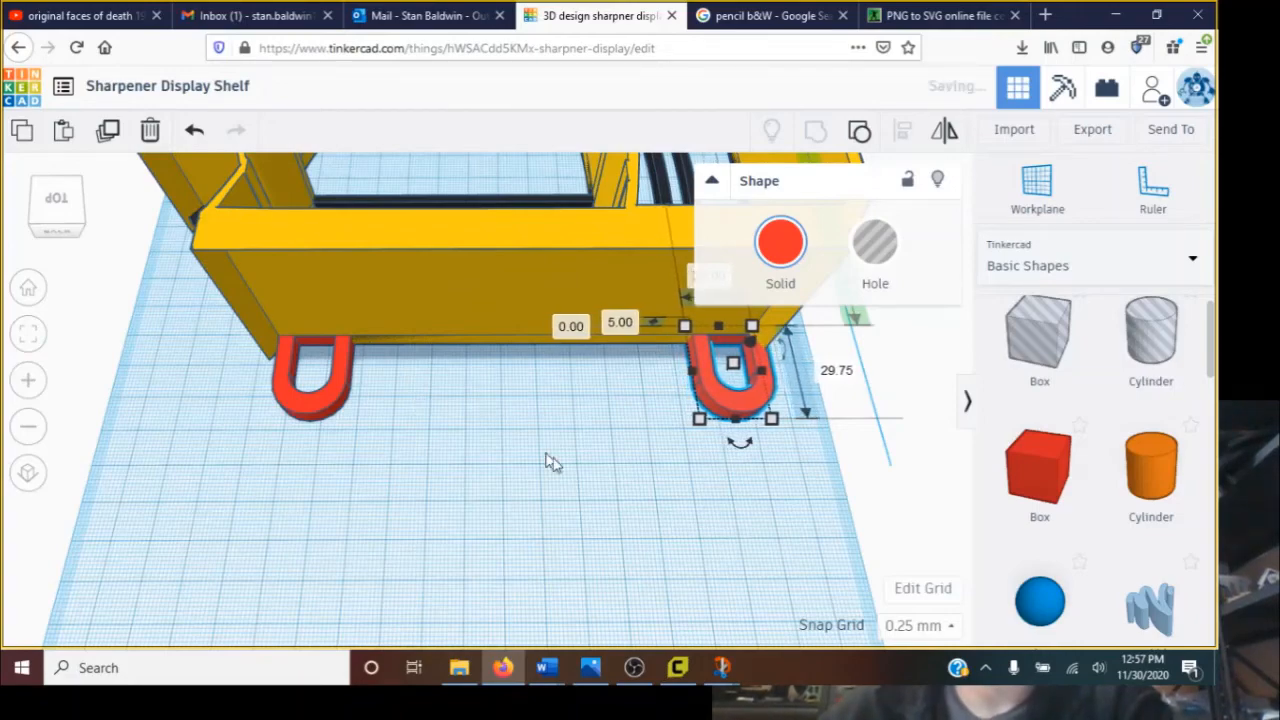
right_click_drag(553, 458, 475, 427)
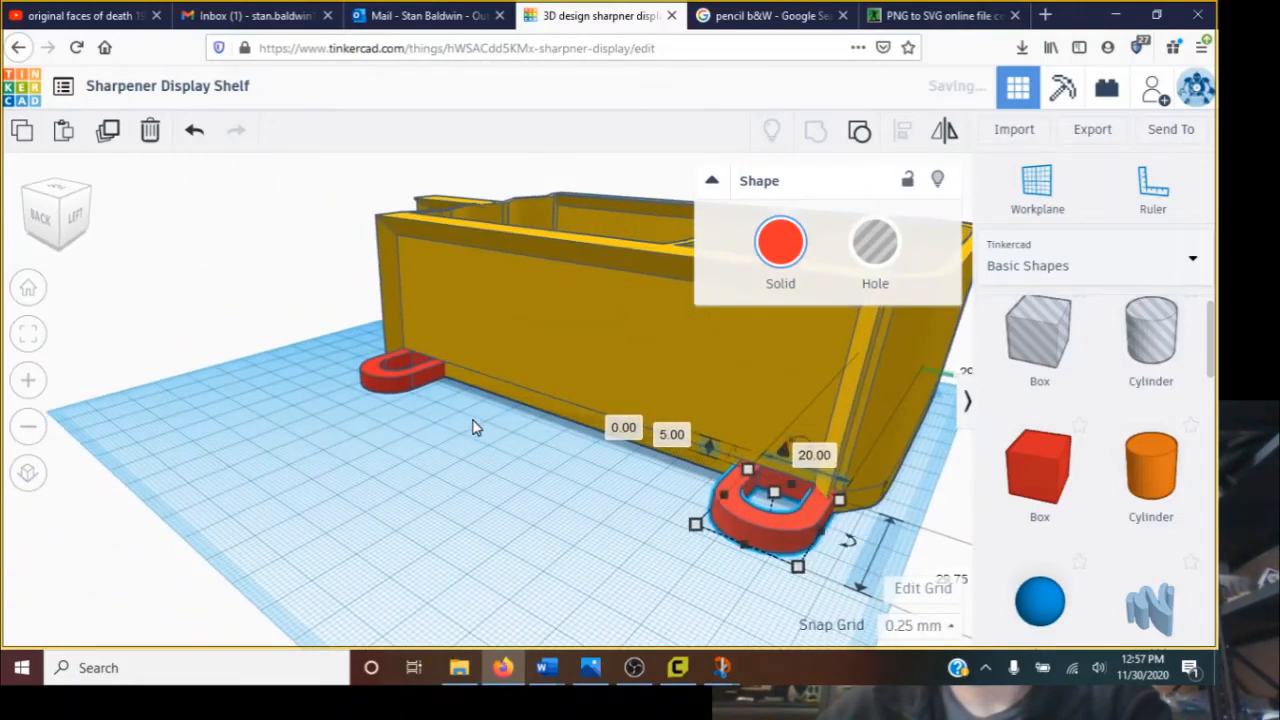
key("Right")
key("Right")
Shift the original red ring outward along the yellow wall so that it sits at the wall's near corner
mouse_move(392, 412)
right_mouse_down()
mouse_move(514, 491)
mouse_move(591, 520)
mouse_move(380, 418)
right_mouse_up()
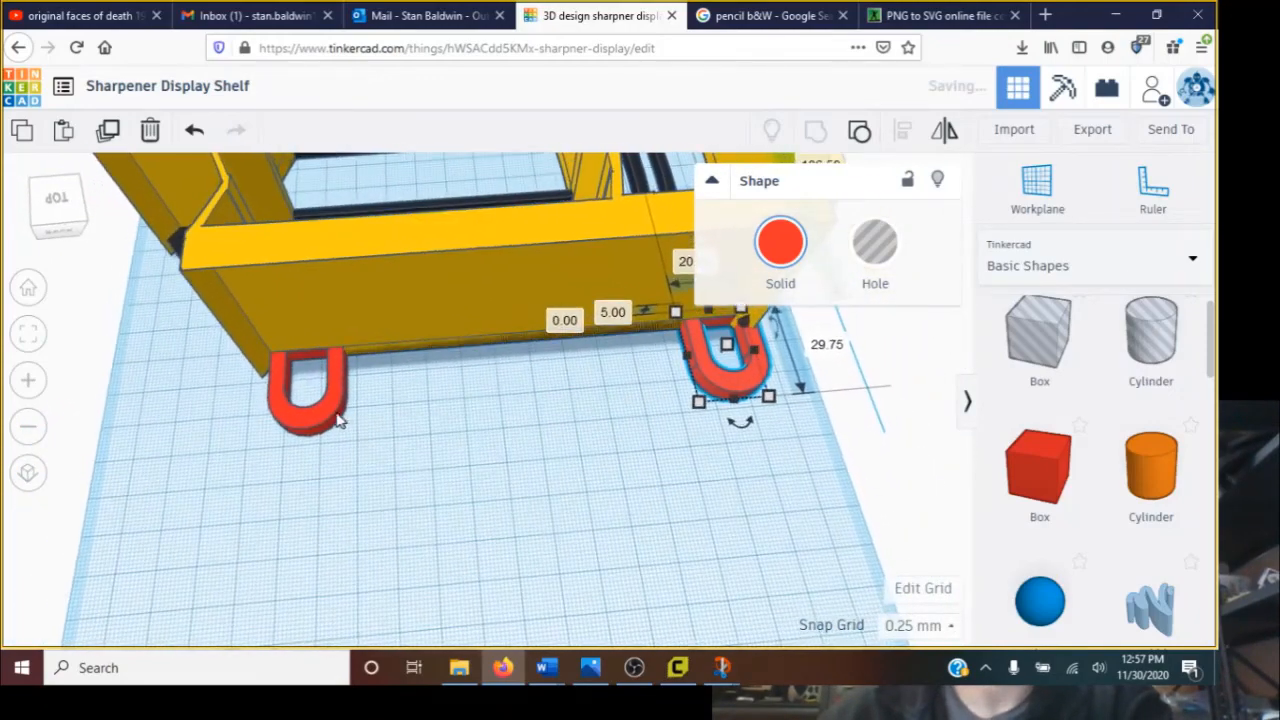
left_click(336, 419)
key("Left")
key("Left")
key("Left")
key("Left")
key("Left")
key("Left")
key("Left")
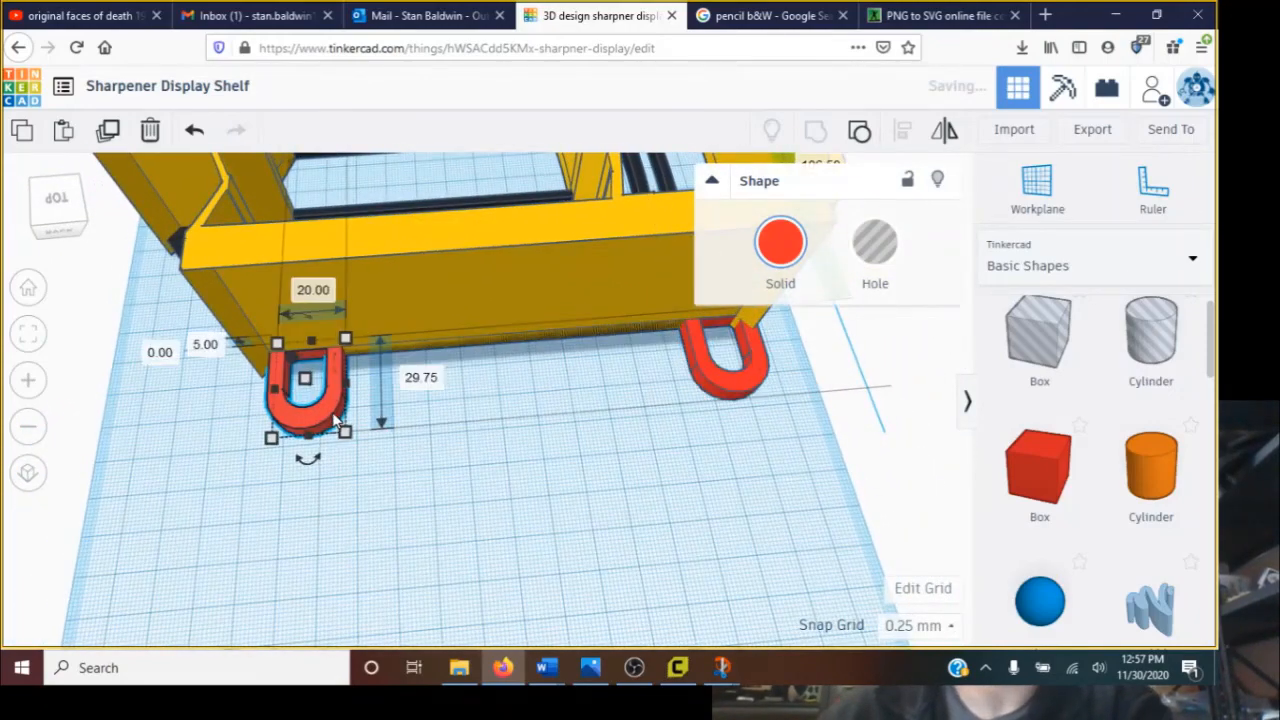
key("Left")
key("Left")
key("Left")
key("Left")
key("Left")
key("Left")
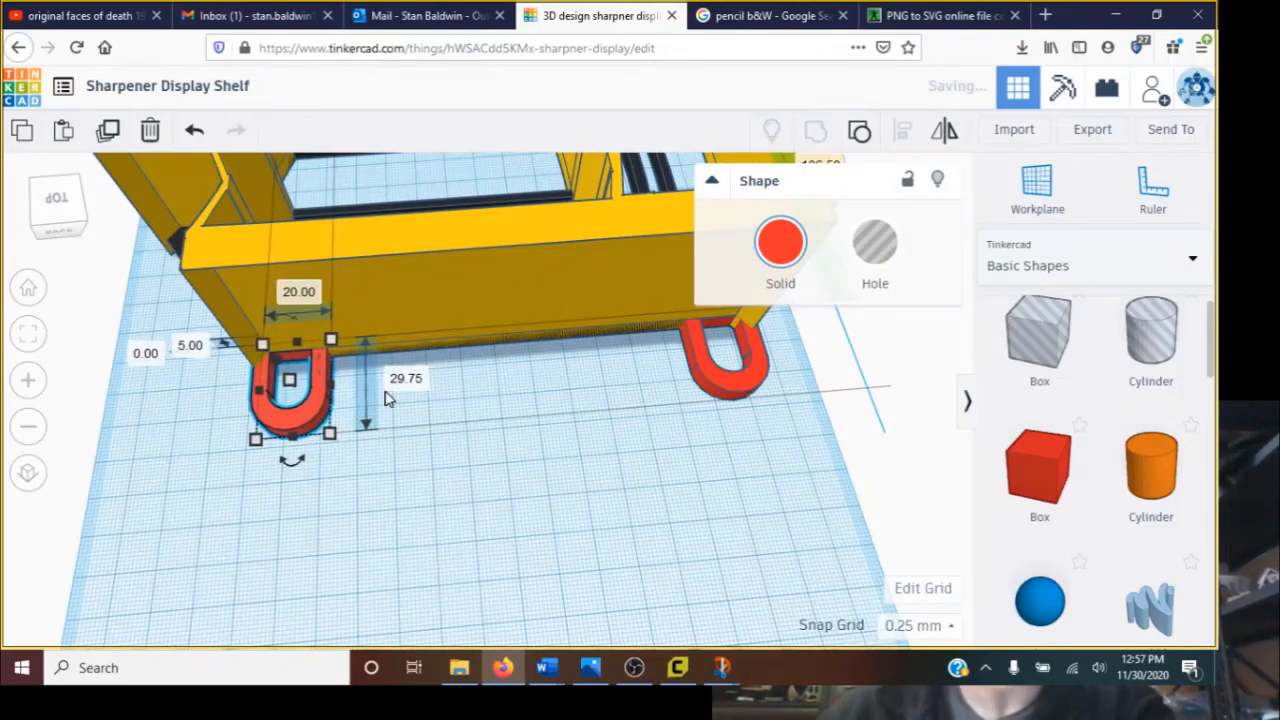
right_click_drag(388, 398, 524, 334)
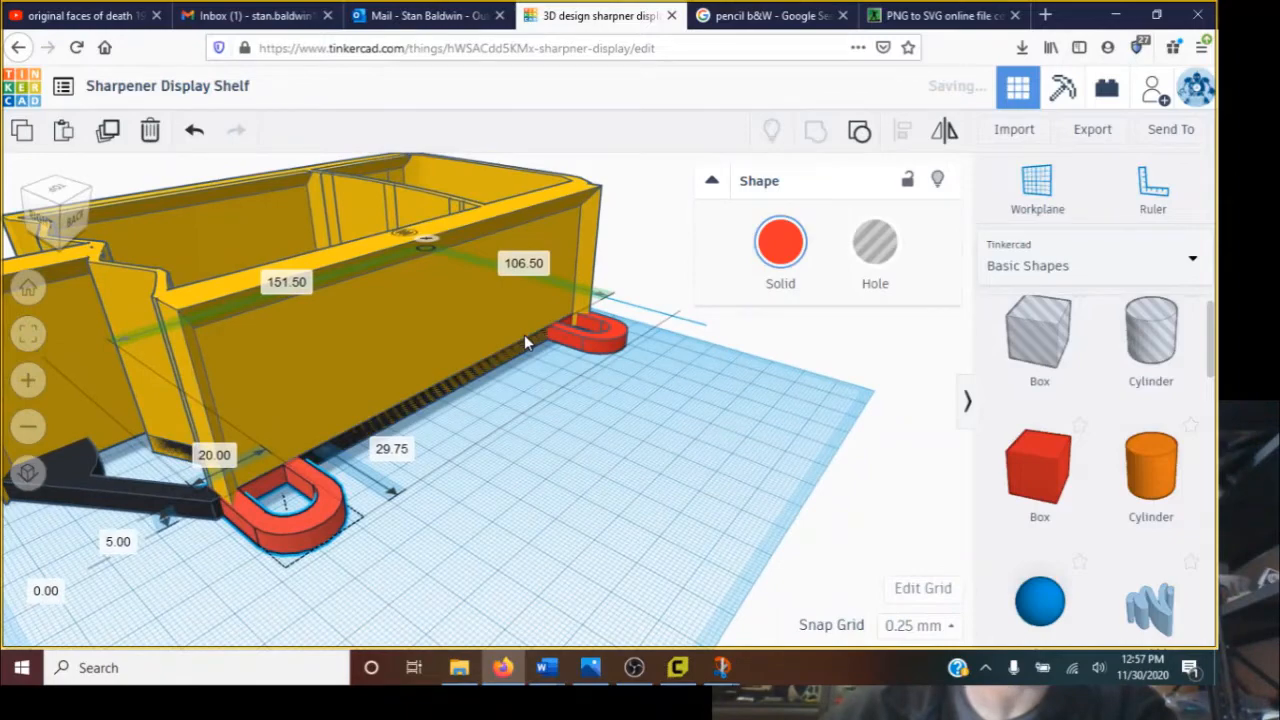
scroll(440, 385, "up", 2)
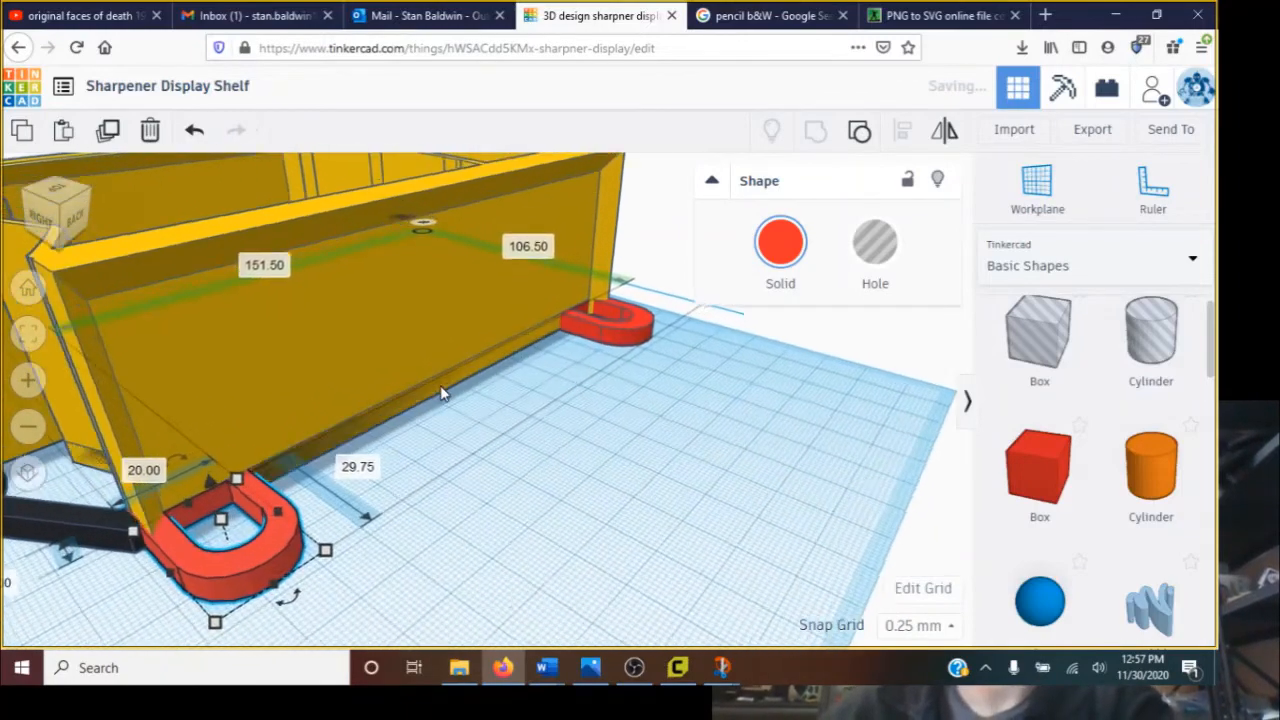
scroll(436, 400, "up", 2)
scroll(427, 416, "down", 2)
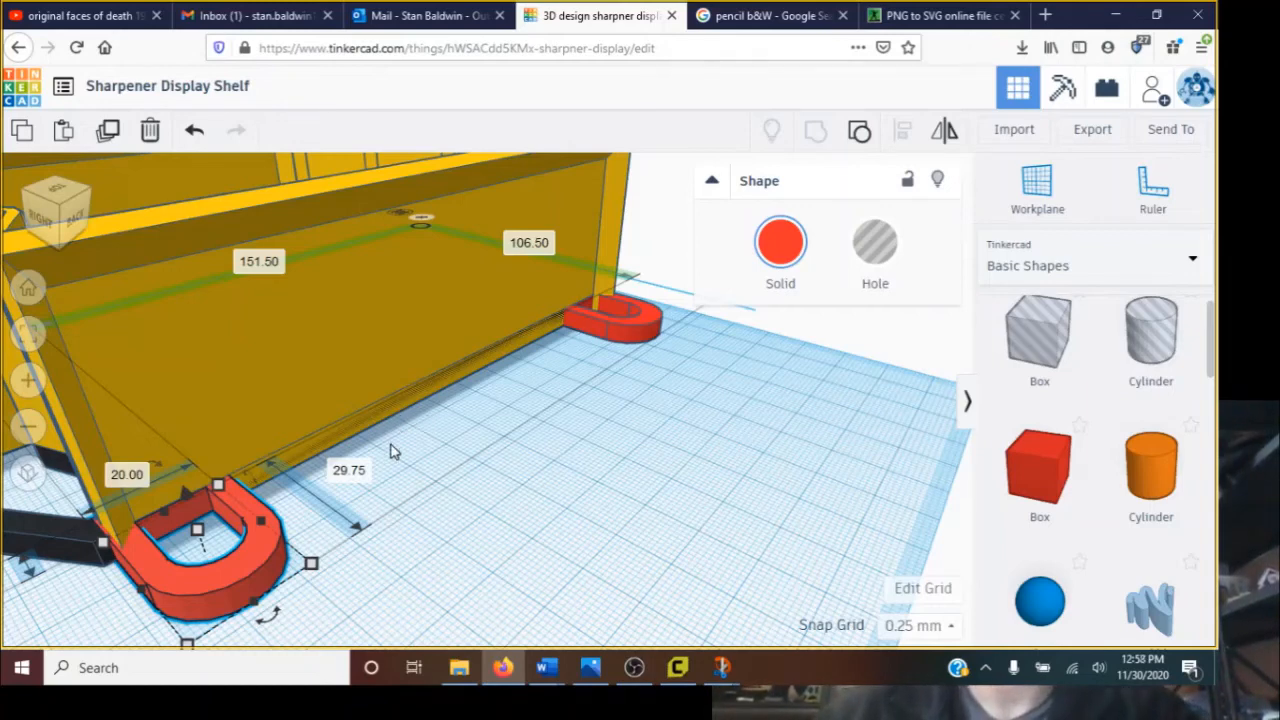
left_click(634, 667)
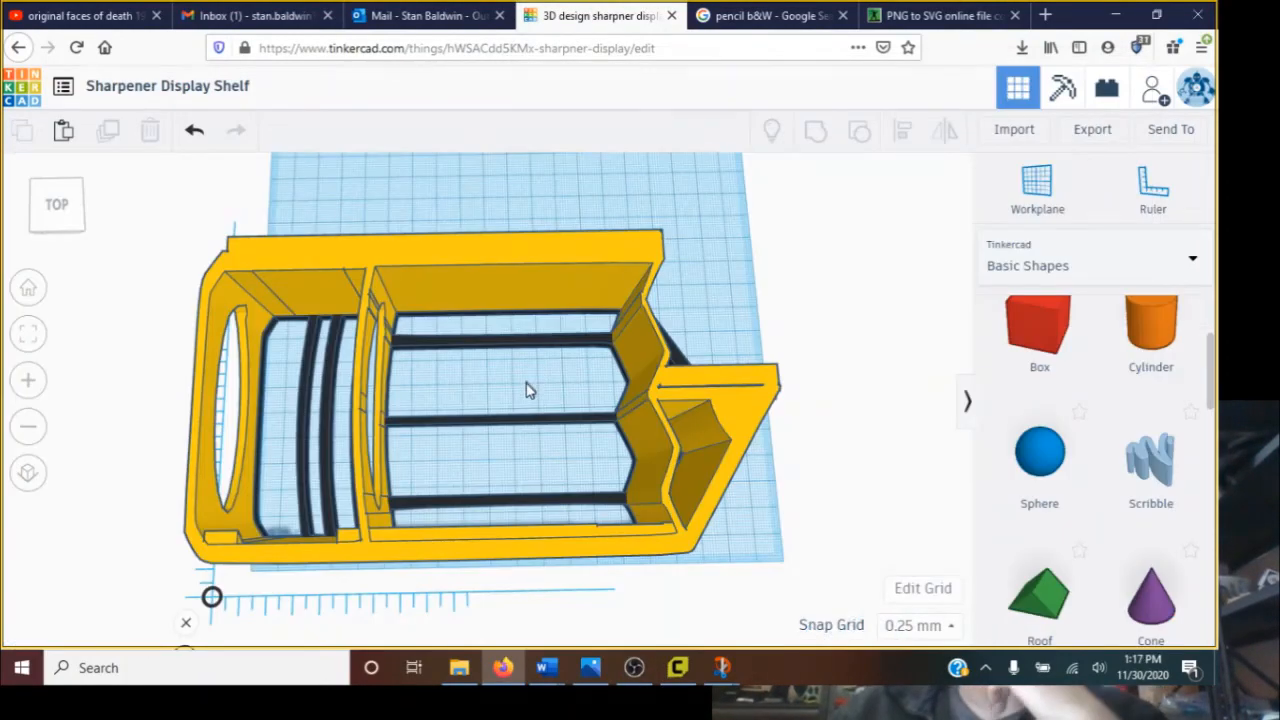
Examine the shelf from above, inside and behind, including its oval cutouts, dark base strips and the two hanging rings
right_click_drag(452, 428, 300, 335)
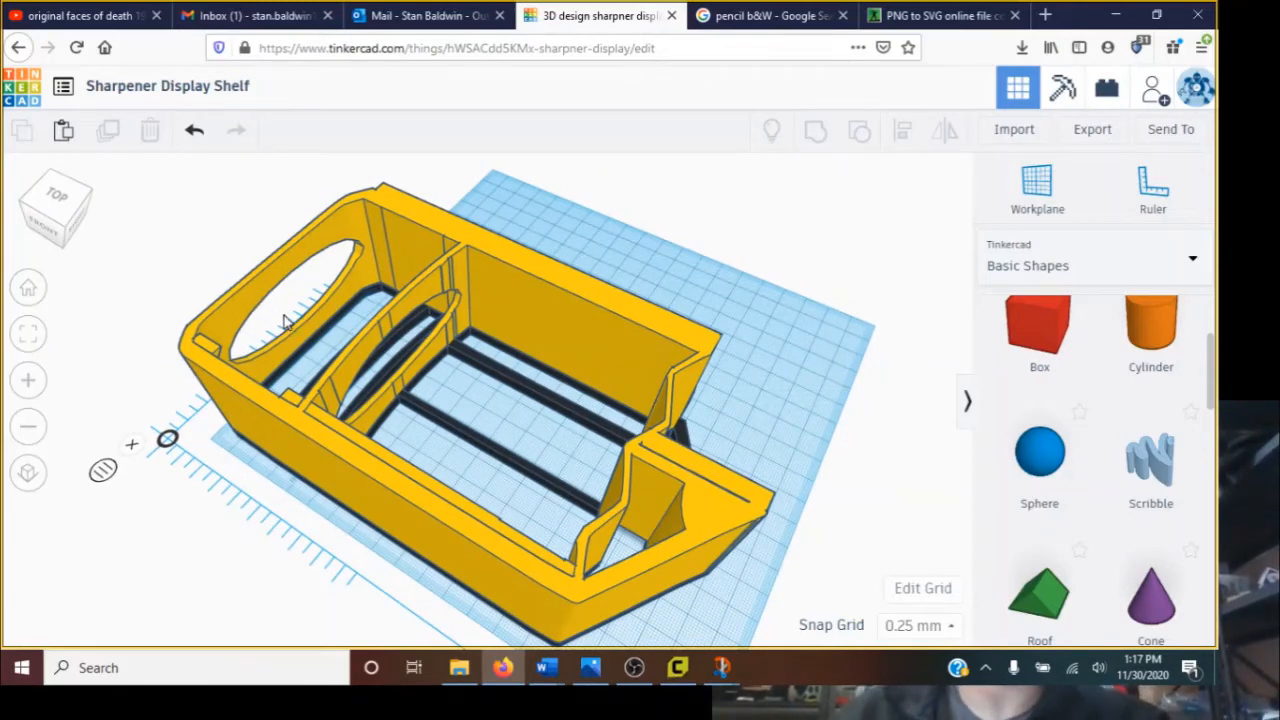
scroll(308, 295, "up", 6)
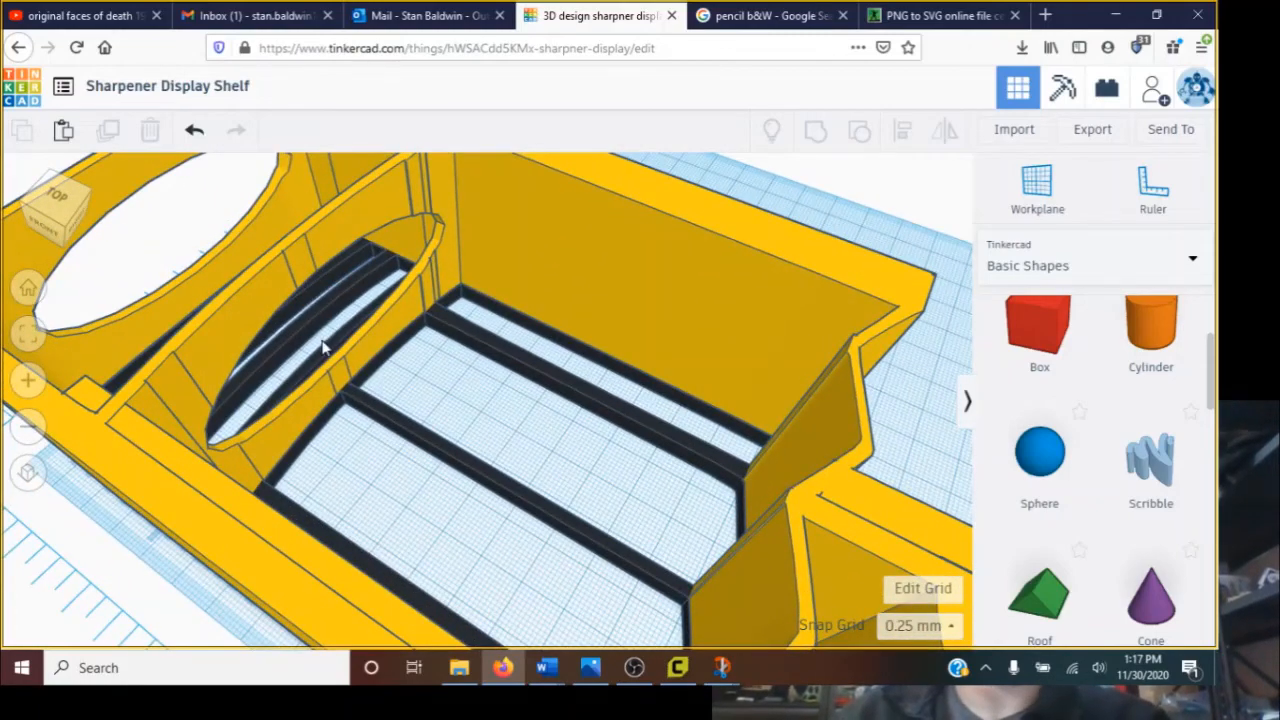
scroll(827, 503, "down", 8)
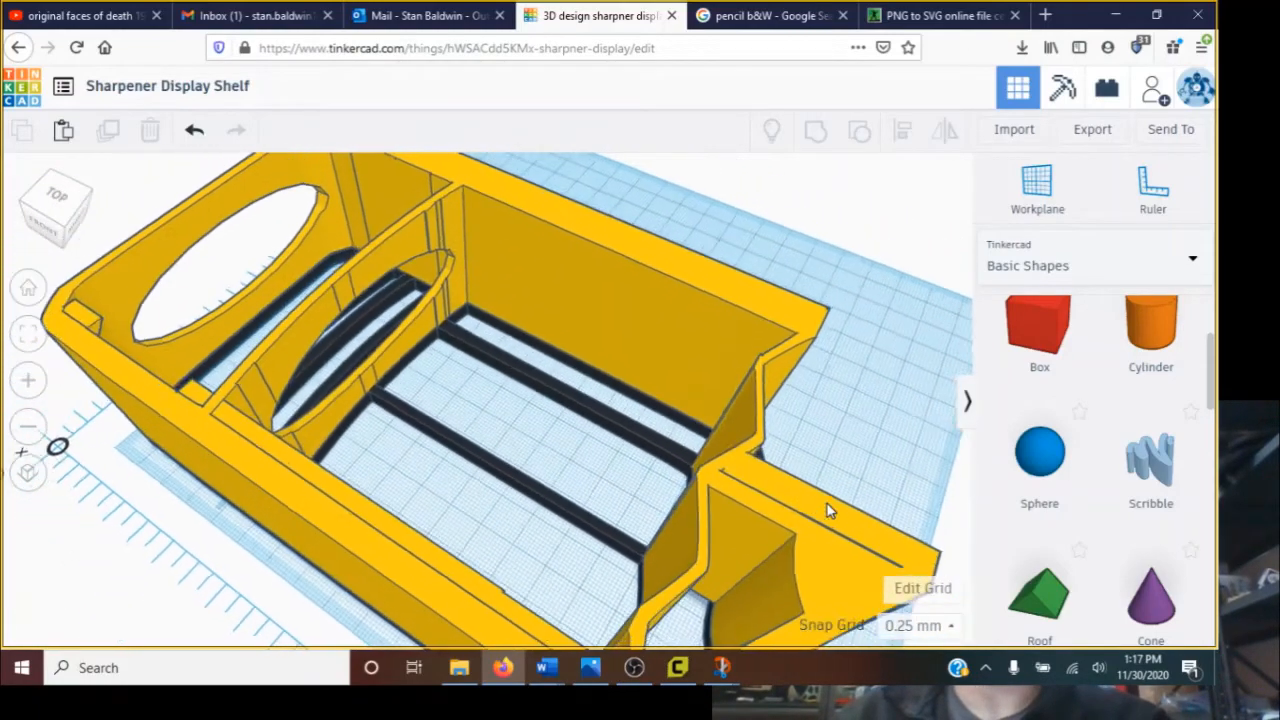
right_click_drag(740, 621, 338, 562)
right_click_drag(257, 466, 421, 645)
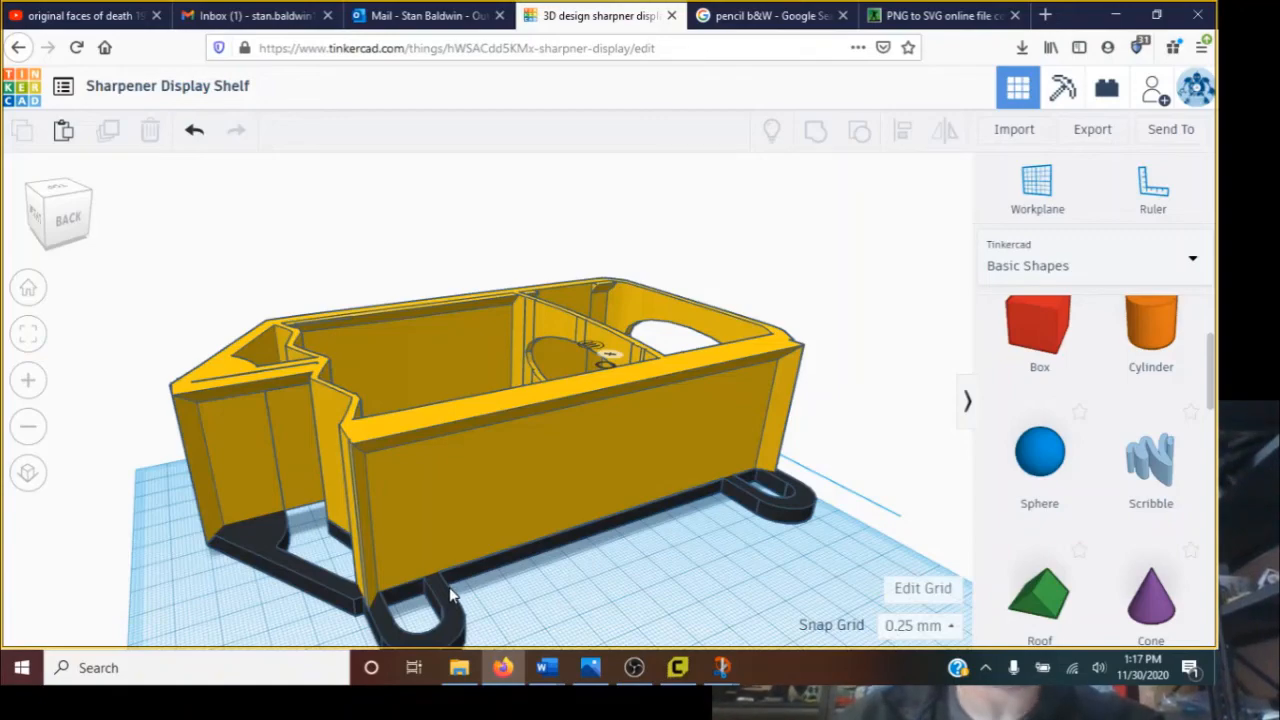
scroll(450, 597, "down", 2)
scroll(447, 584, "up", 1)
right_click_drag(417, 550, 925, 673)
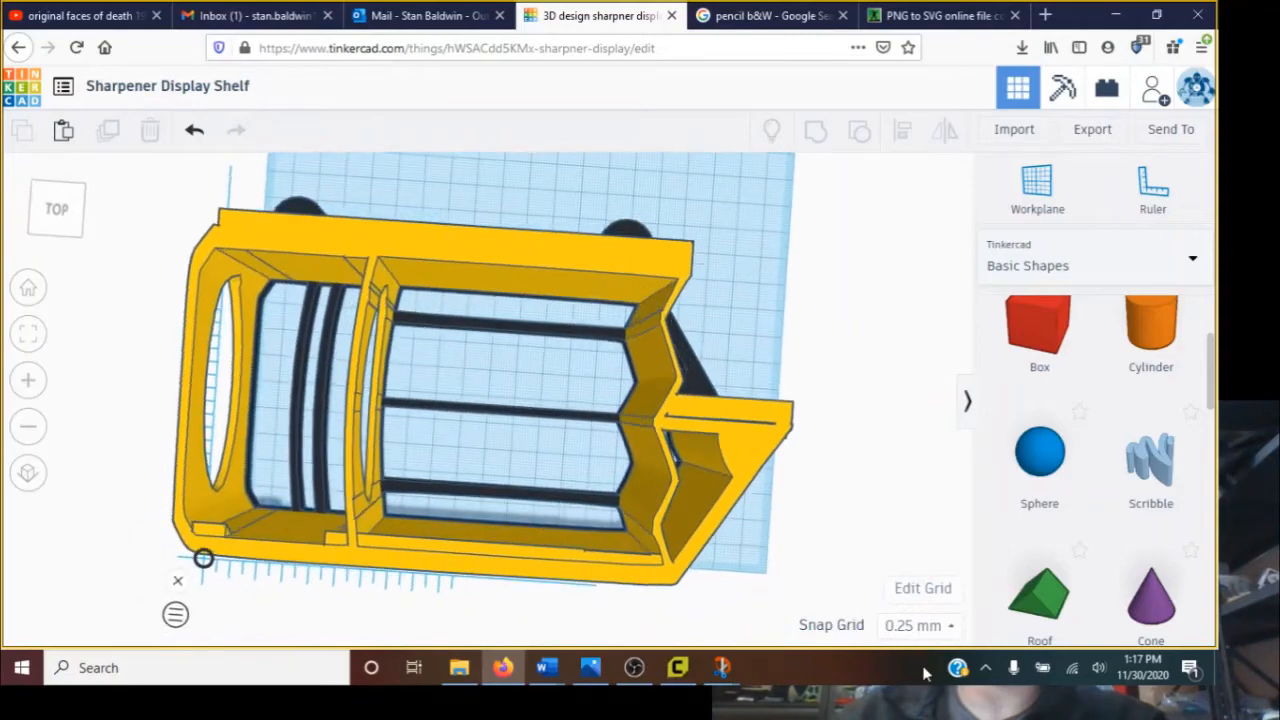
Select the yellow shelf body and review its overall dimensions and compartment layout from above
left_click(666, 484)
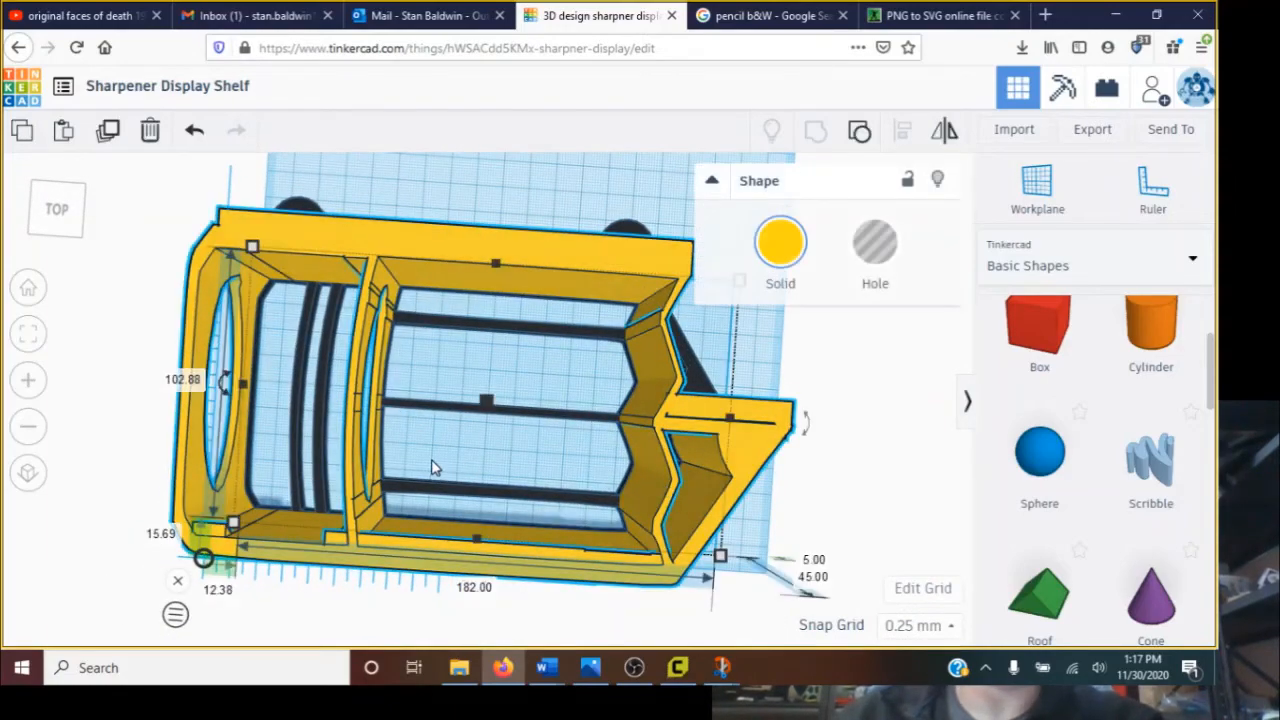
scroll(432, 468, "down", 3)
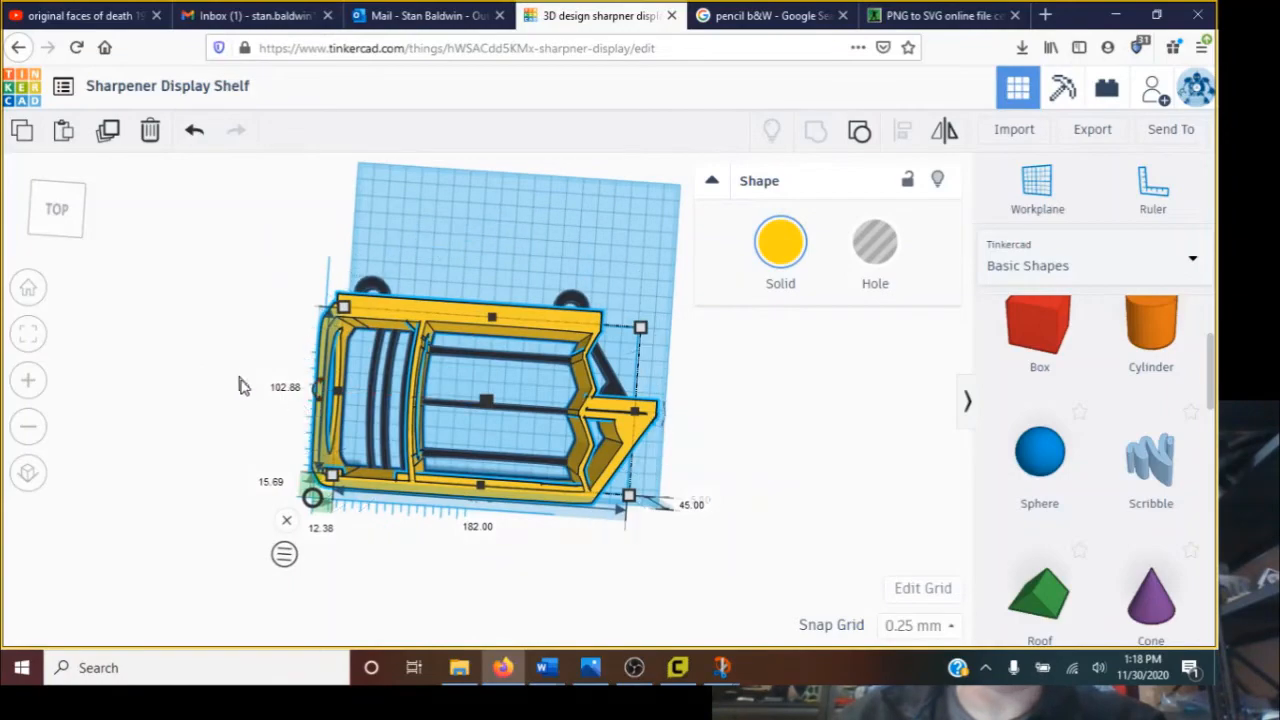
scroll(416, 365, "up", 3)
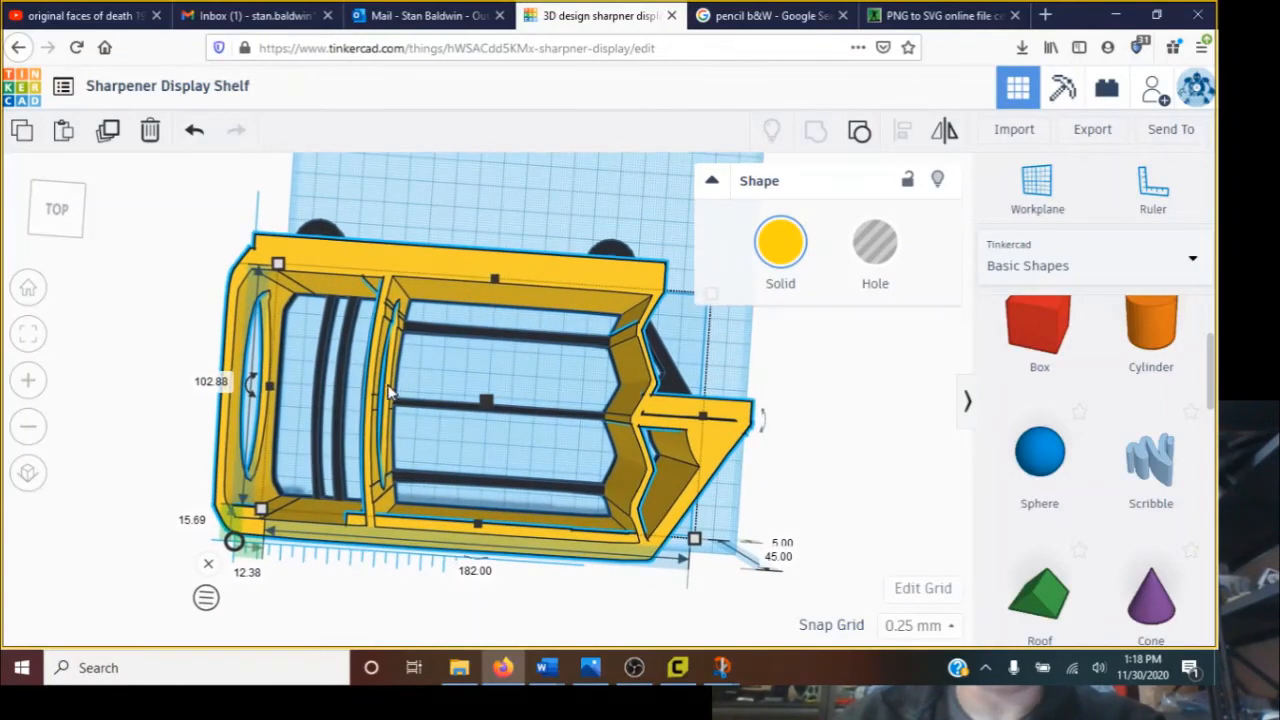
scroll(322, 374, "up", 2)
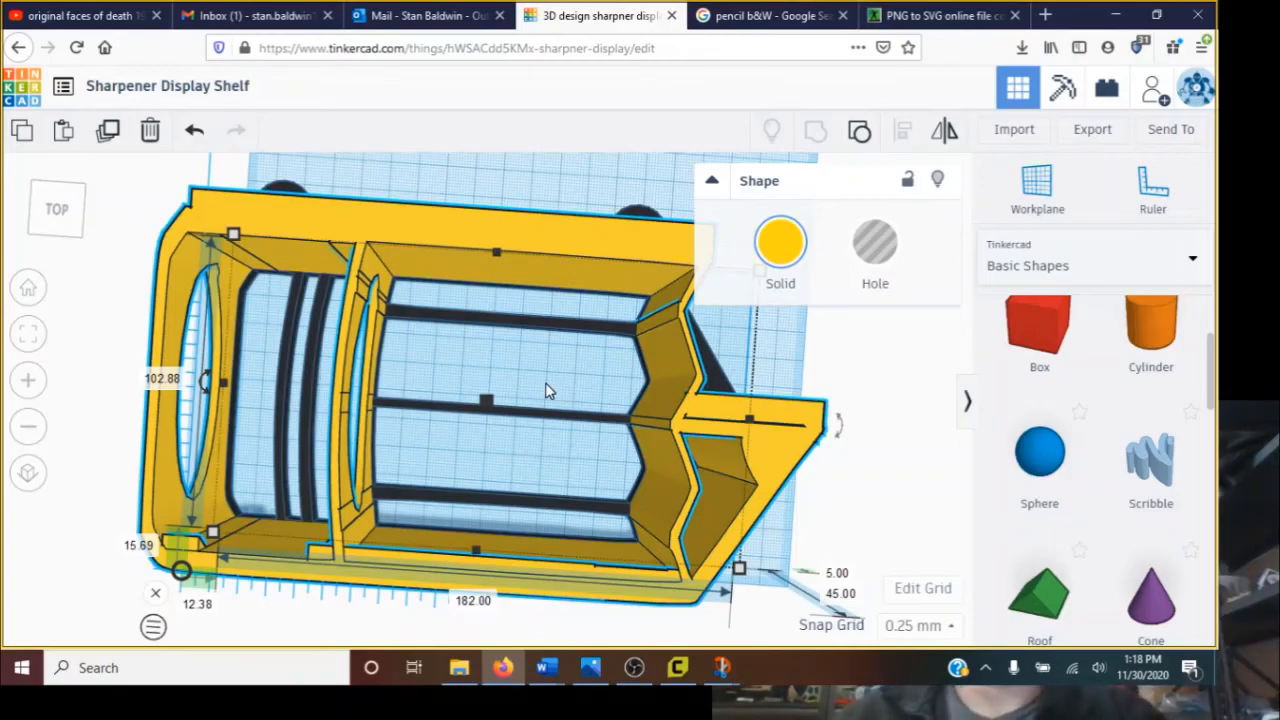
right_click_drag(546, 390, 562, 503)
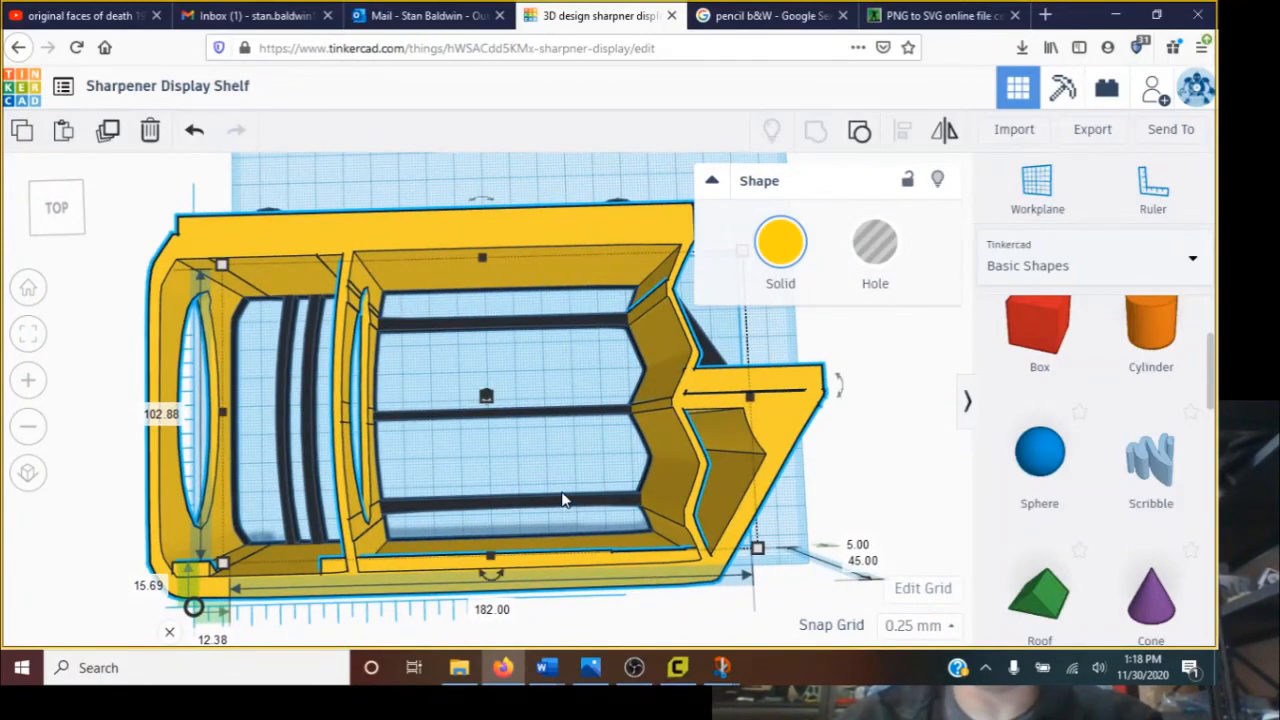
right_click_drag(560, 492, 597, 386)
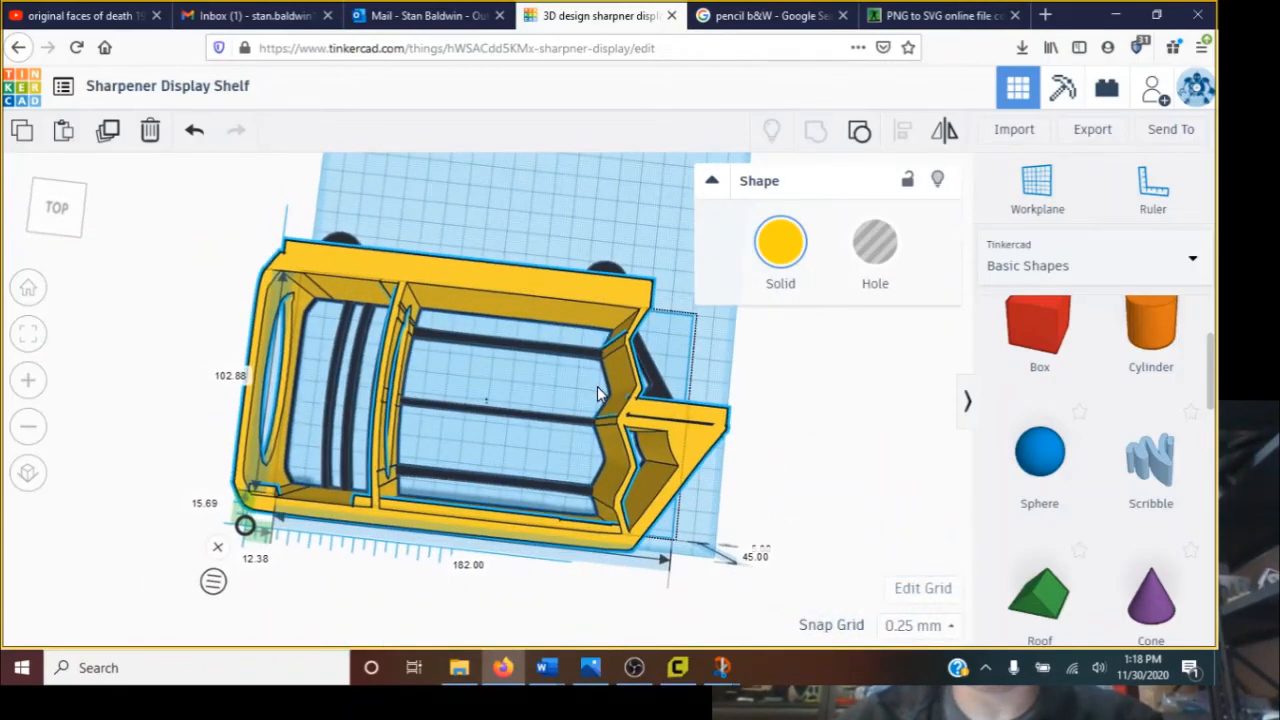
left_click(620, 660)
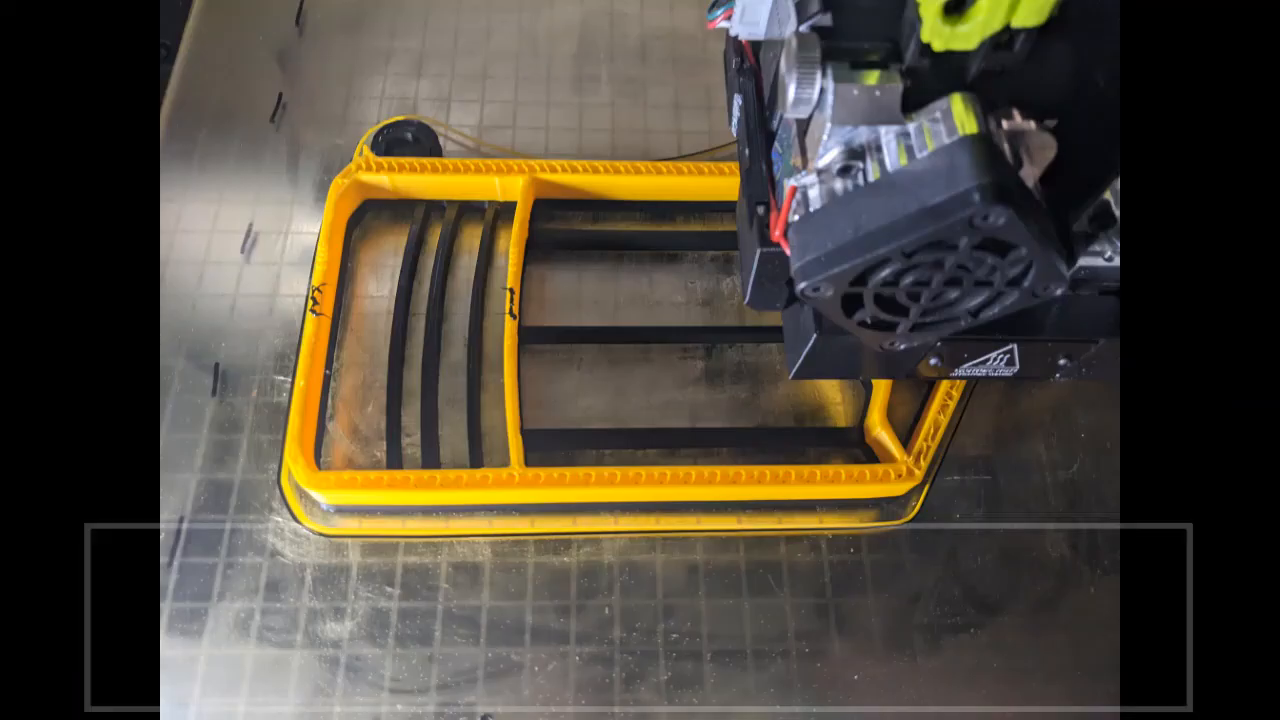